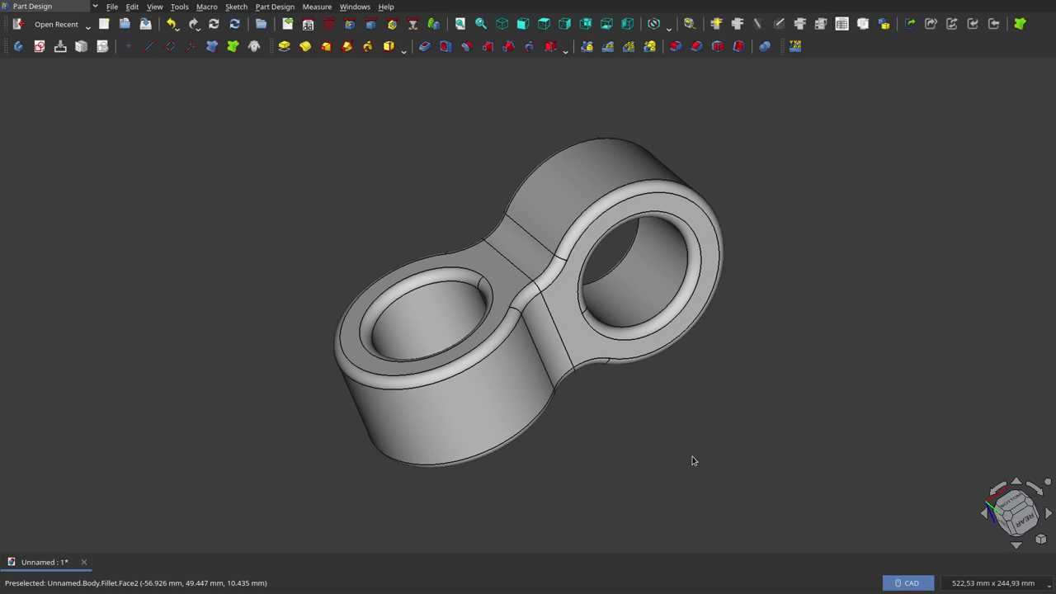
Orbit and zoom around the finished chain link to inspect its underside and both ring eyes.
scroll(683, 412, down, 2)
scroll(683, 412, down, 1)
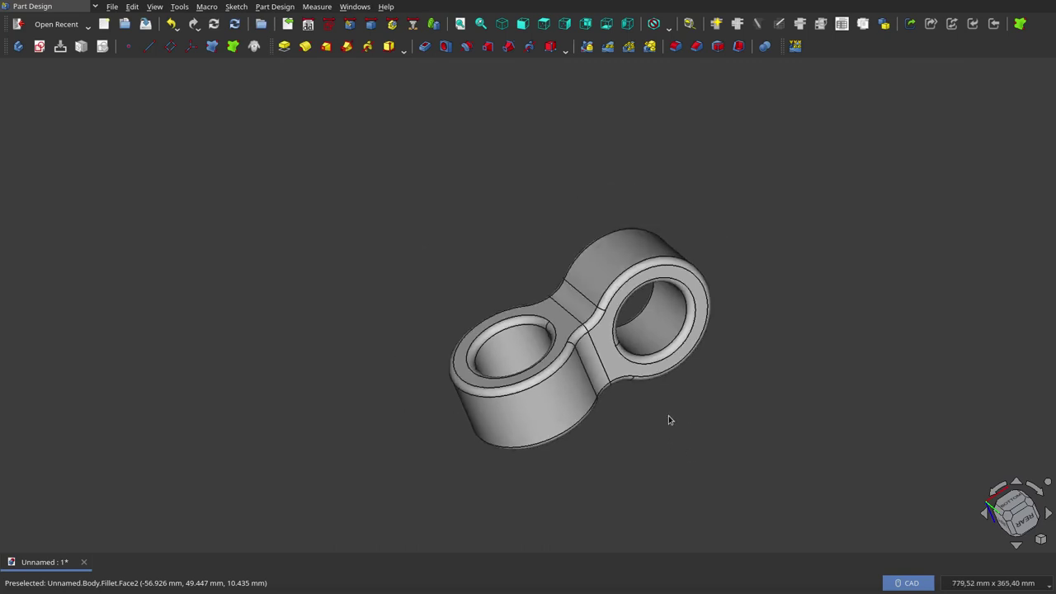
scroll(599, 419, up, 1)
scroll(599, 419, up, 3)
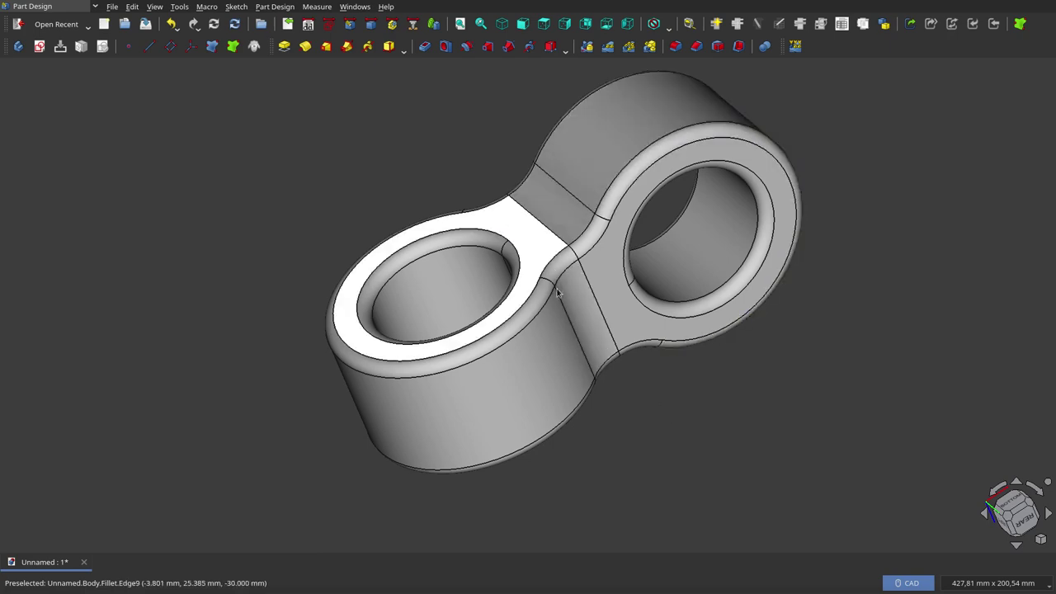
middle_drag(590, 173, 514, 132)
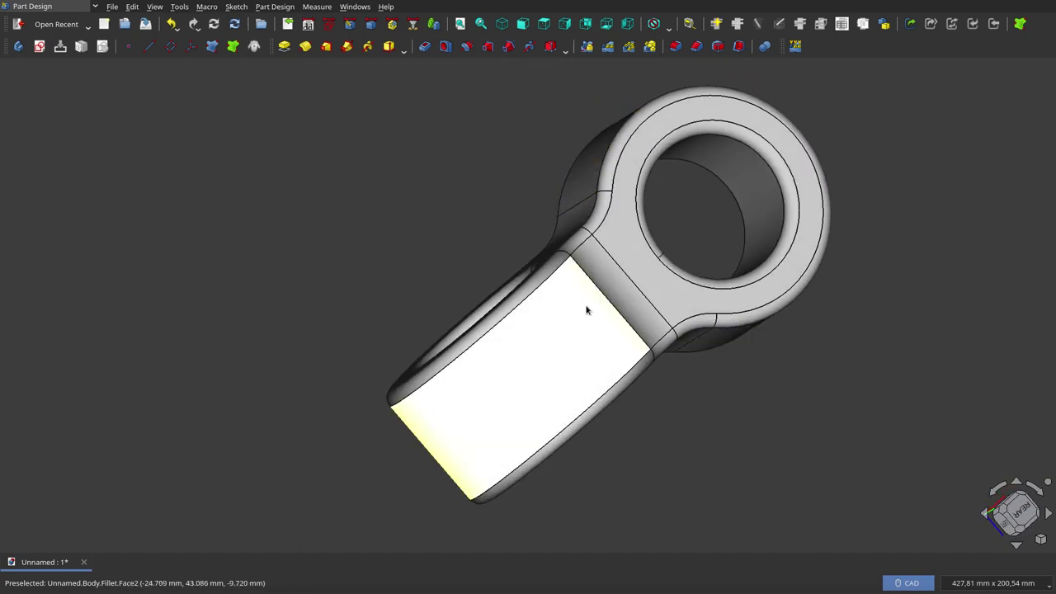
scroll(543, 349, down, 2)
mouse_move(649, 260)
middle_down()
mouse_move(640, 407)
mouse_move(653, 349)
mouse_move(483, 134)
mouse_move(440, 171)
mouse_move(488, 273)
mouse_move(745, 349)
mouse_move(773, 316)
mouse_move(737, 372)
mouse_move(665, 394)
middle_up()
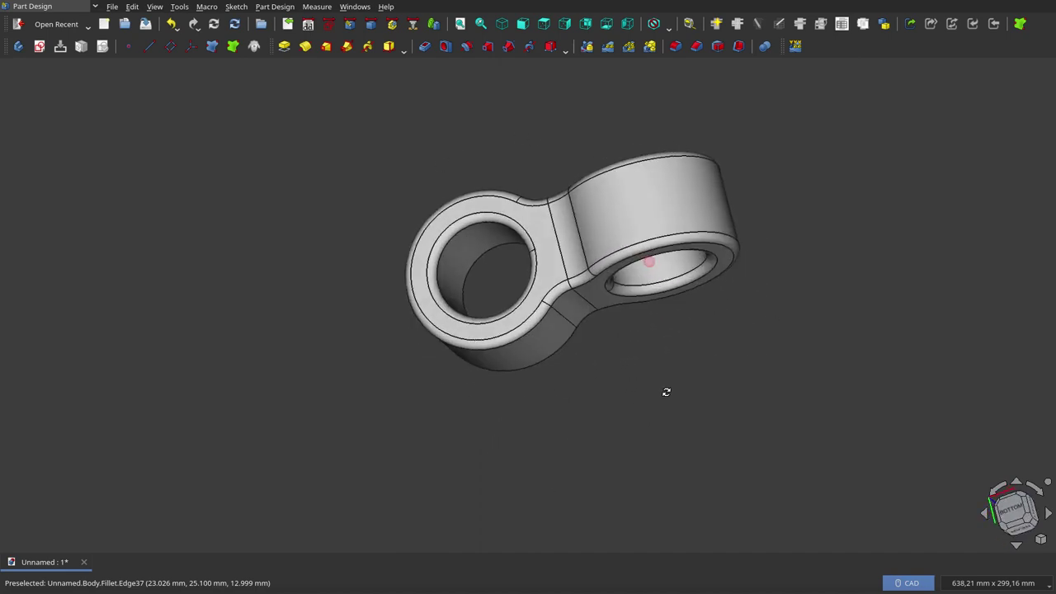
scroll(622, 320, up, 2)
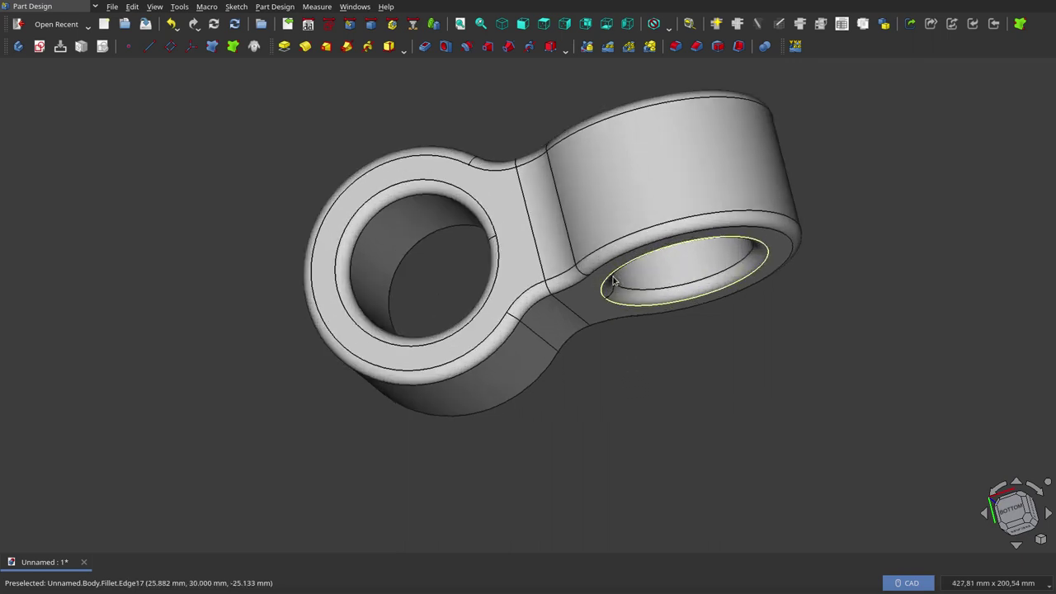
scroll(623, 320, up, 1)
scroll(622, 319, down, 3)
mouse_move(622, 360)
middle_down()
mouse_move(623, 330)
mouse_move(668, 310)
mouse_move(666, 344)
middle_up()
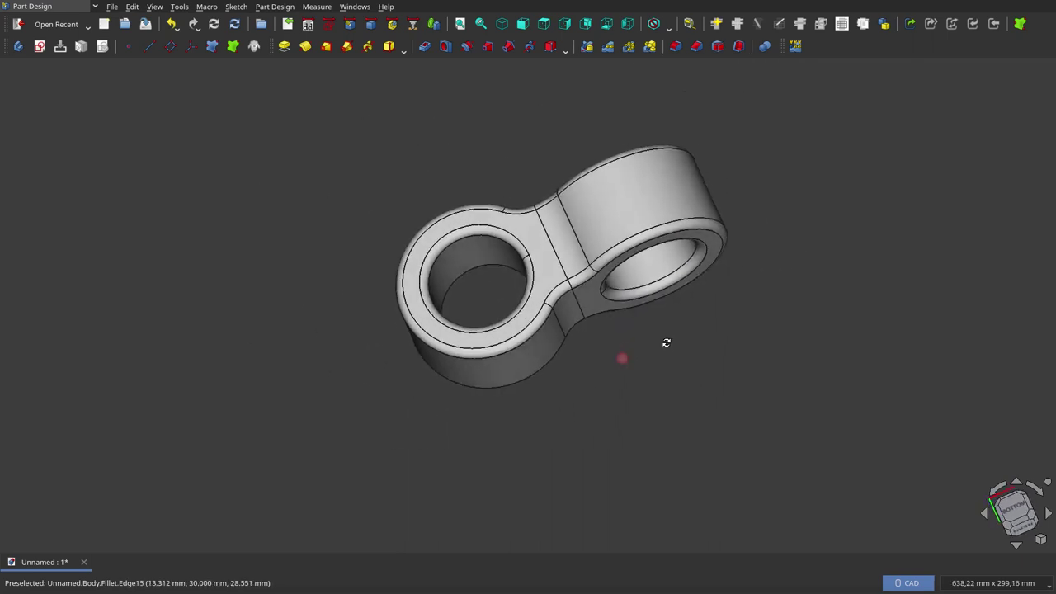
scroll(554, 164, up, 2)
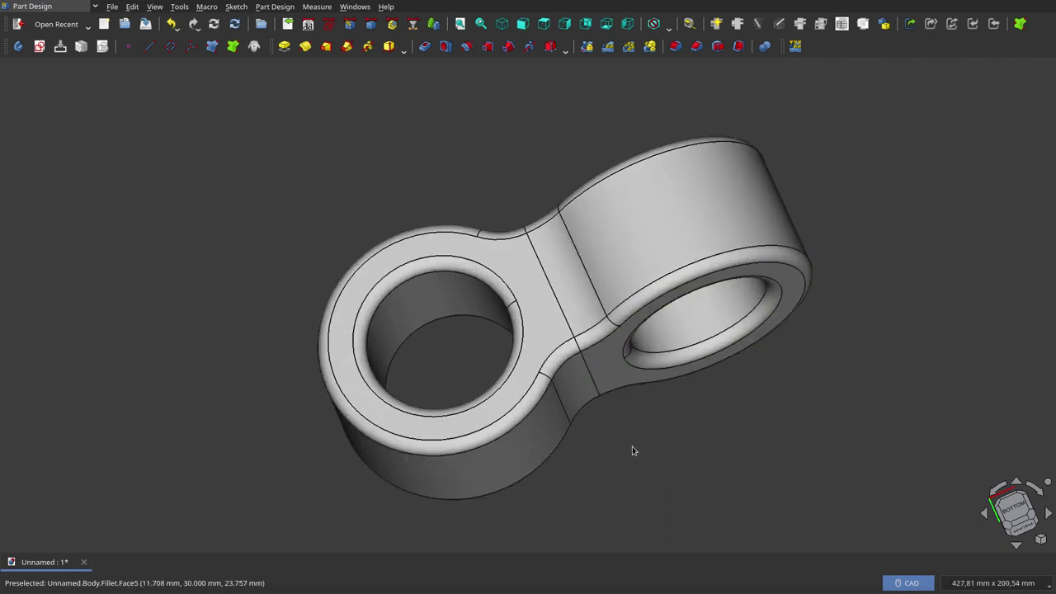
scroll(632, 450, down, 1)
scroll(632, 450, down, 1)
scroll(456, 239, down, 2)
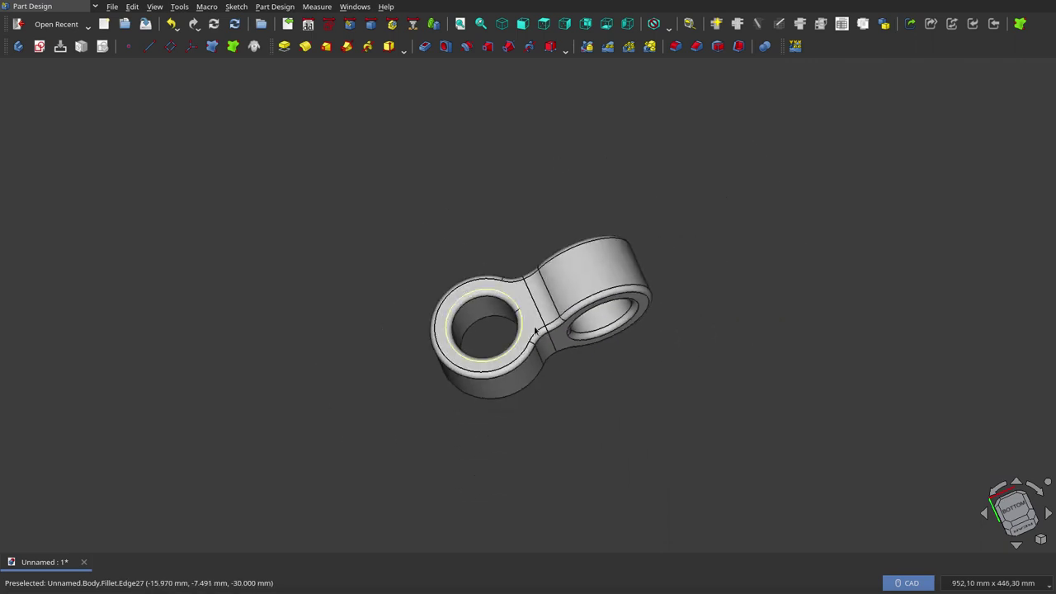
scroll(559, 361, up, 1)
scroll(545, 343, up, 1)
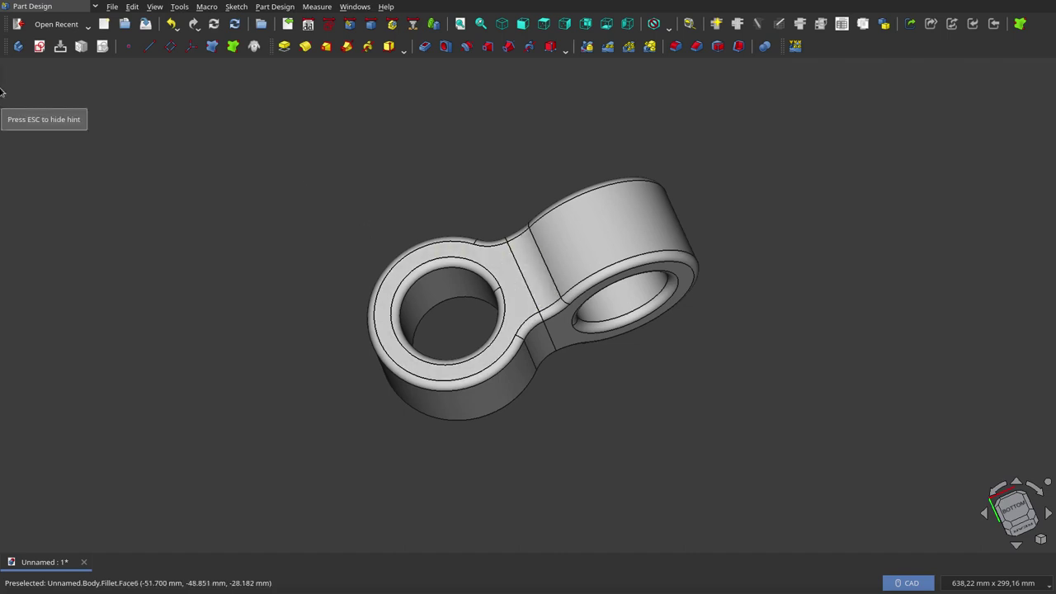
mouse_move(3, 248)
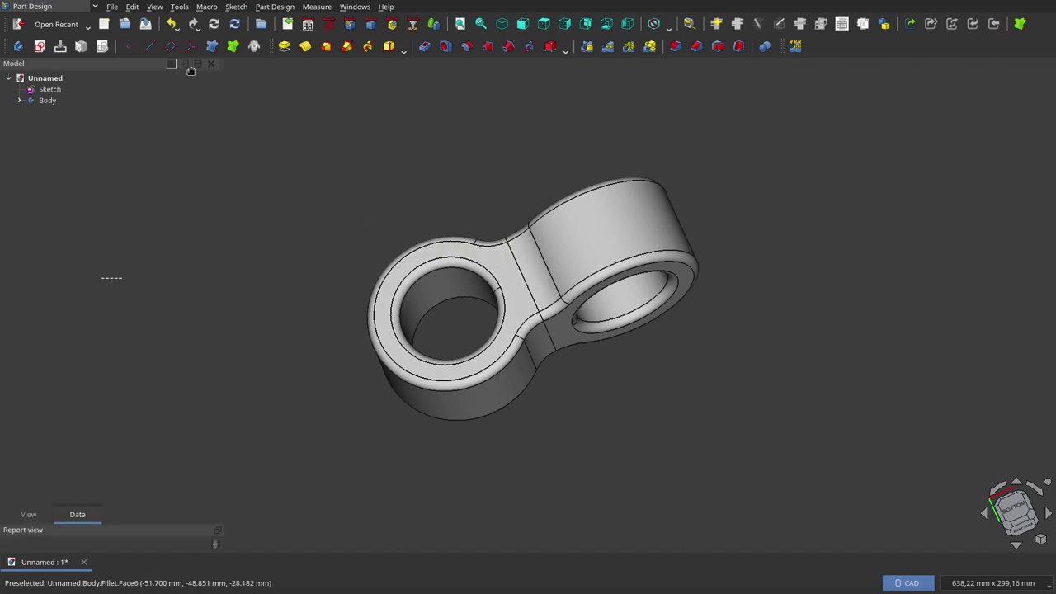
Set the Tasks panel's docking behaviour to overlay mode, leaving the model panel unchanged.
click(185, 65)
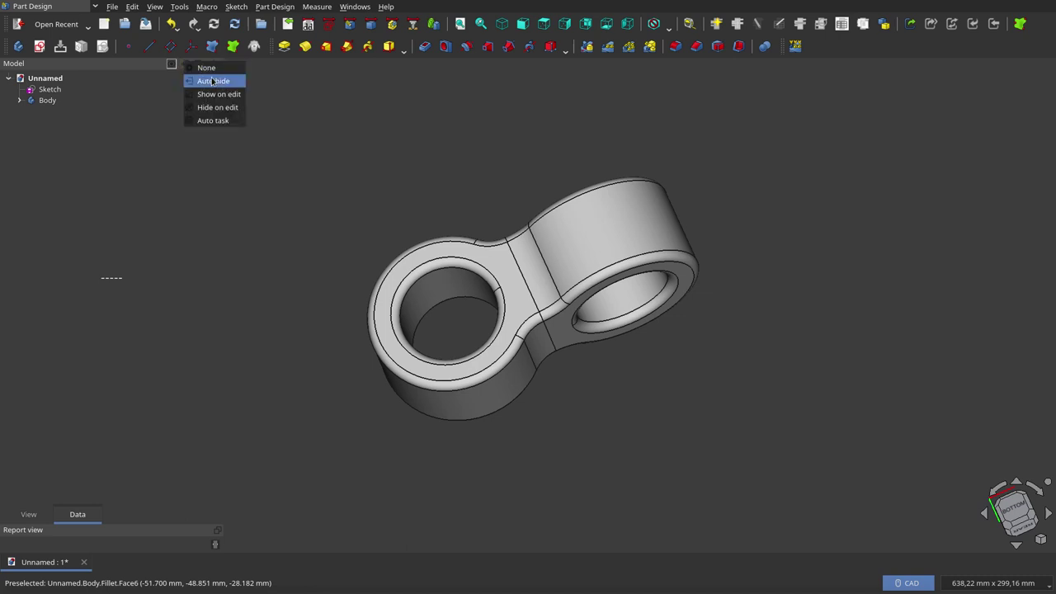
click(213, 71)
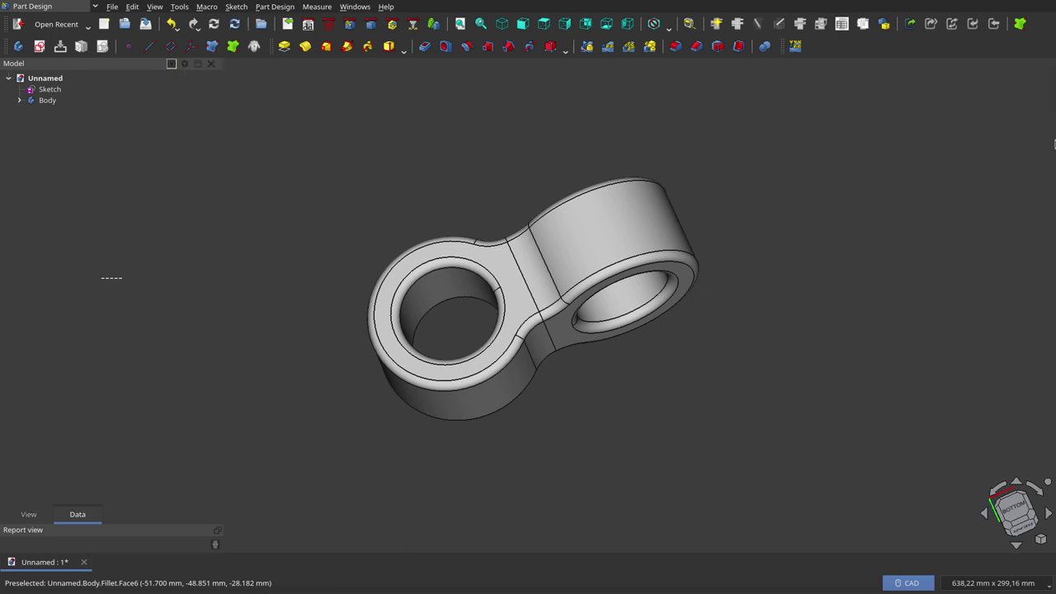
mouse_move(792, 68)
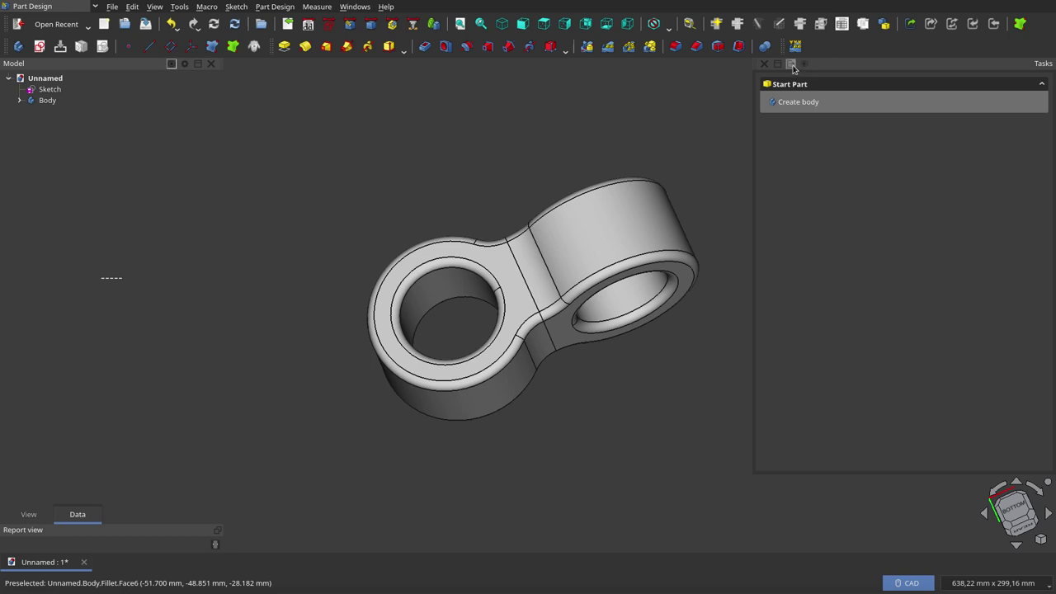
click(793, 69)
click(784, 72)
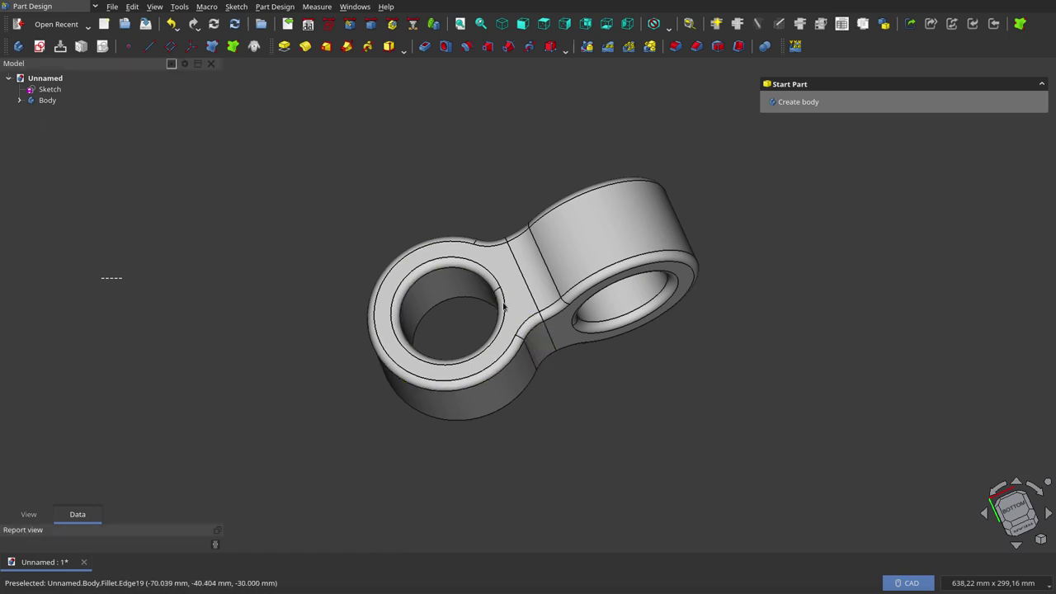
Check the Sketch's diameter constraints, then hide the Body so the 3D view is empty.
click(33, 90)
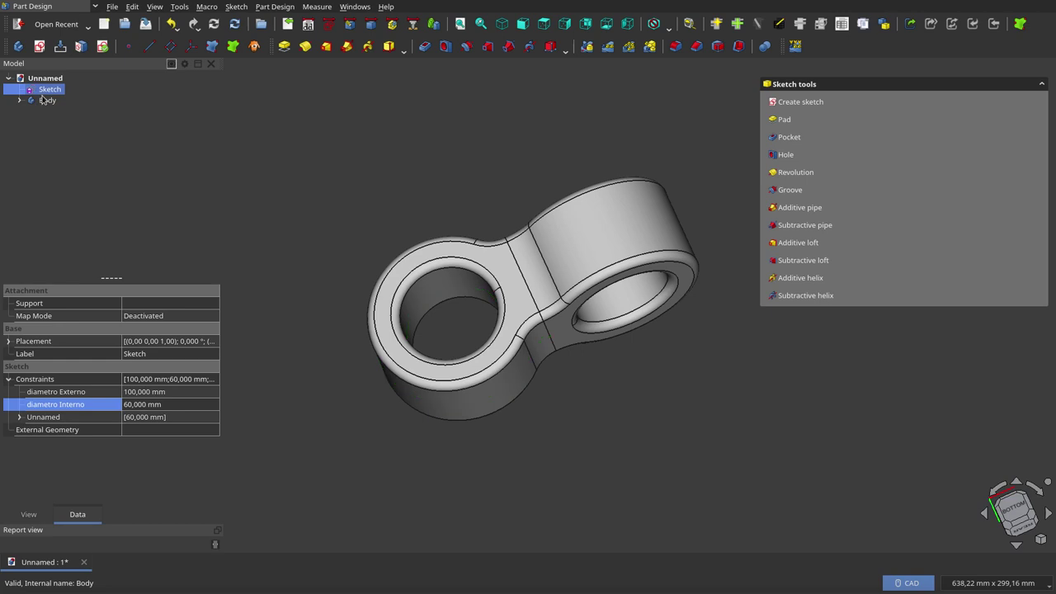
click(43, 100)
key(space)
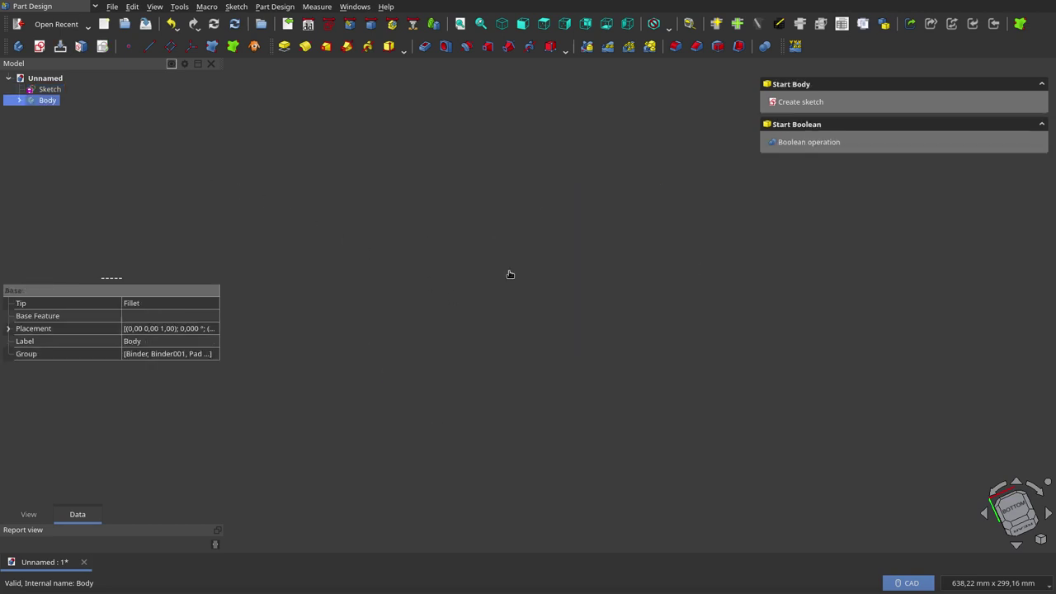
click(509, 268)
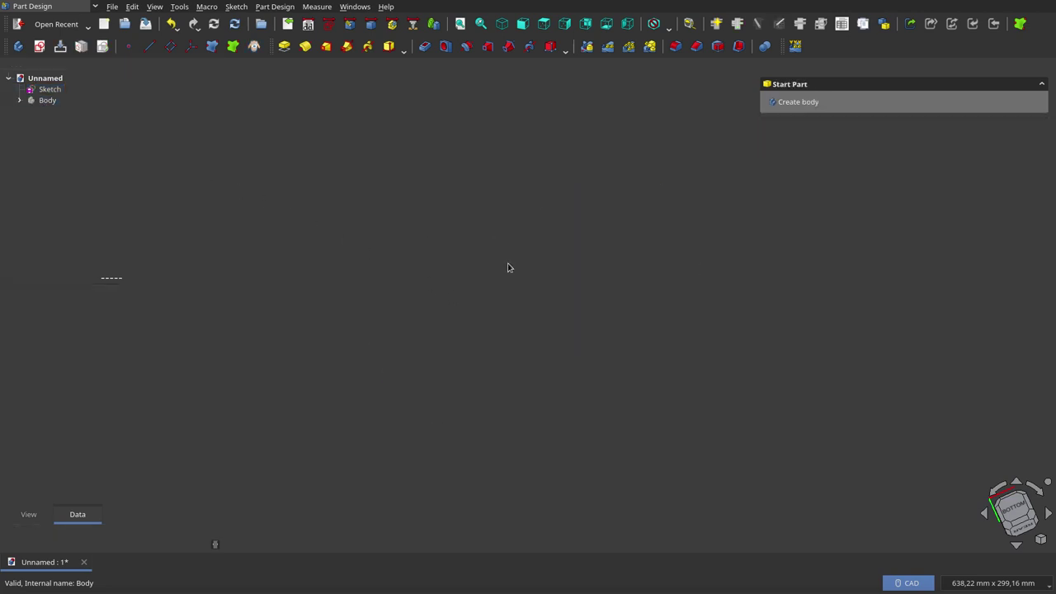
In the Sketcher workbench, create Sketch001 on the XY-Plane.
click(329, 24)
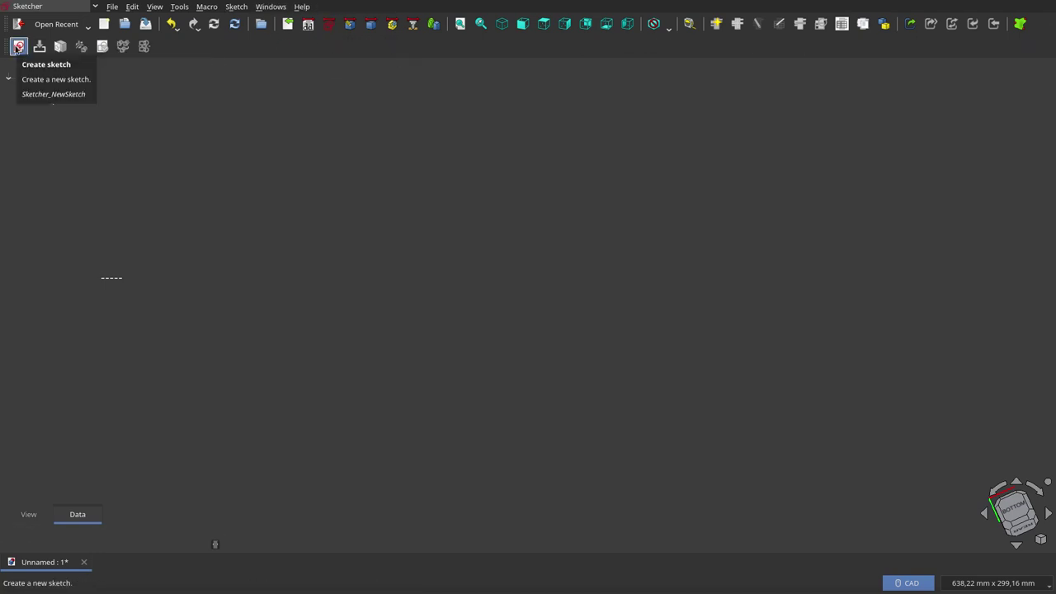
click(17, 48)
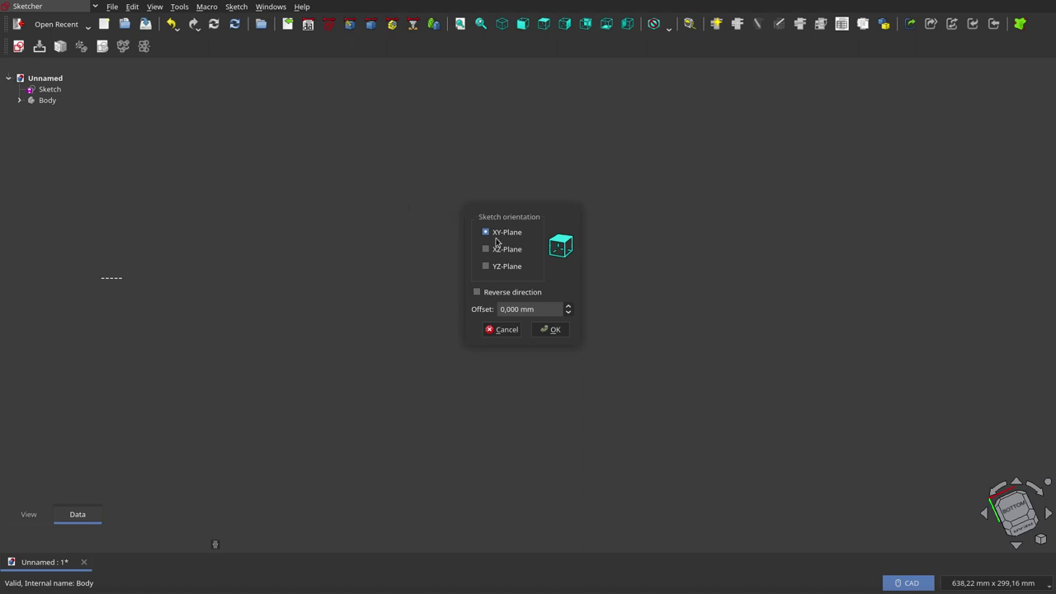
click(539, 331)
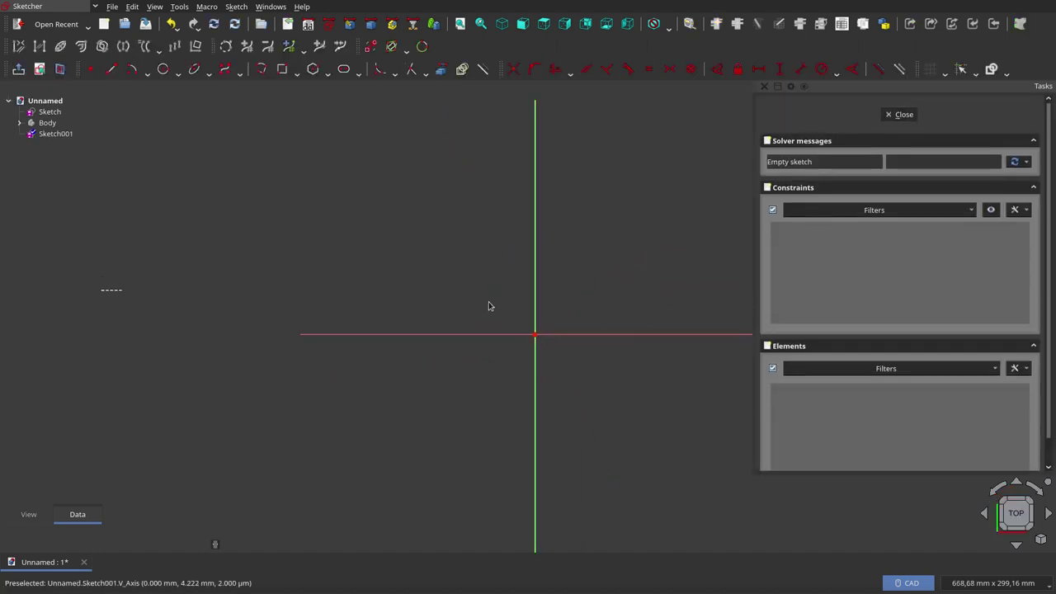
scroll(511, 338, down, 2)
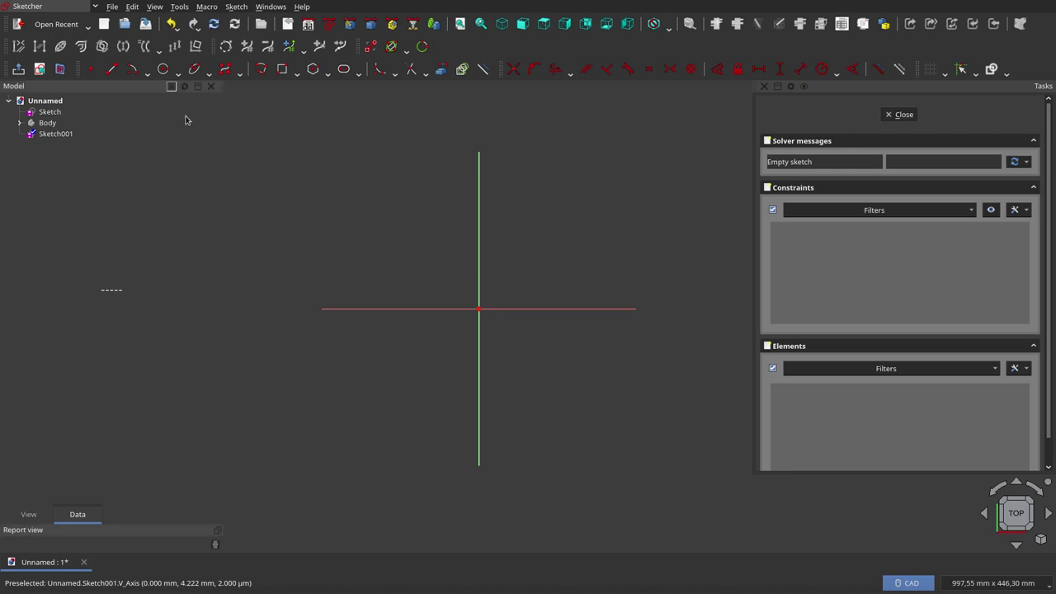
Draw a large arc centred on the X axis left of origin, with a smaller concentric circle.
click(133, 69)
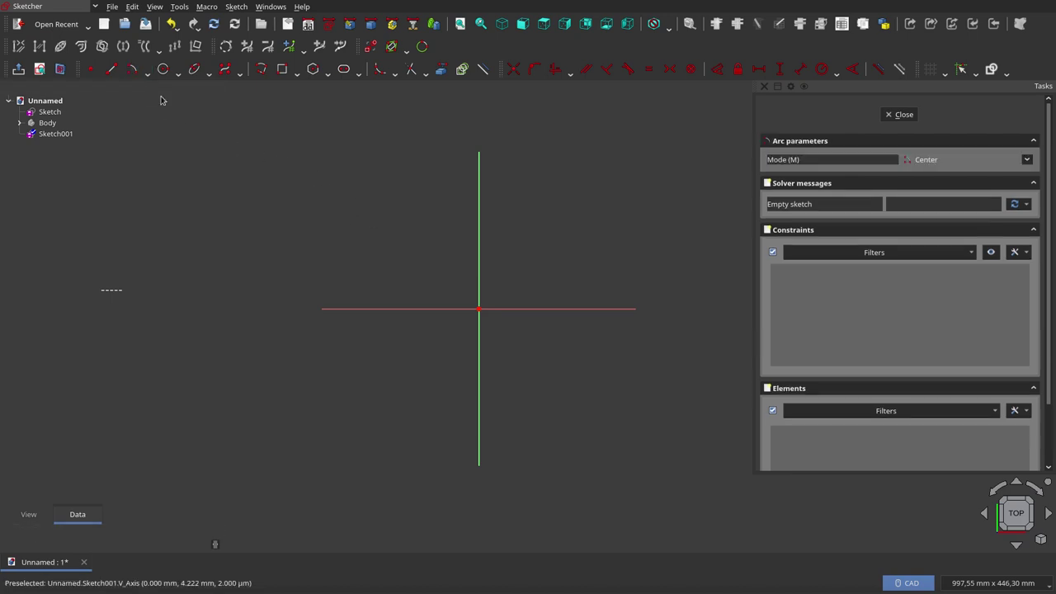
click(391, 308)
click(441, 262)
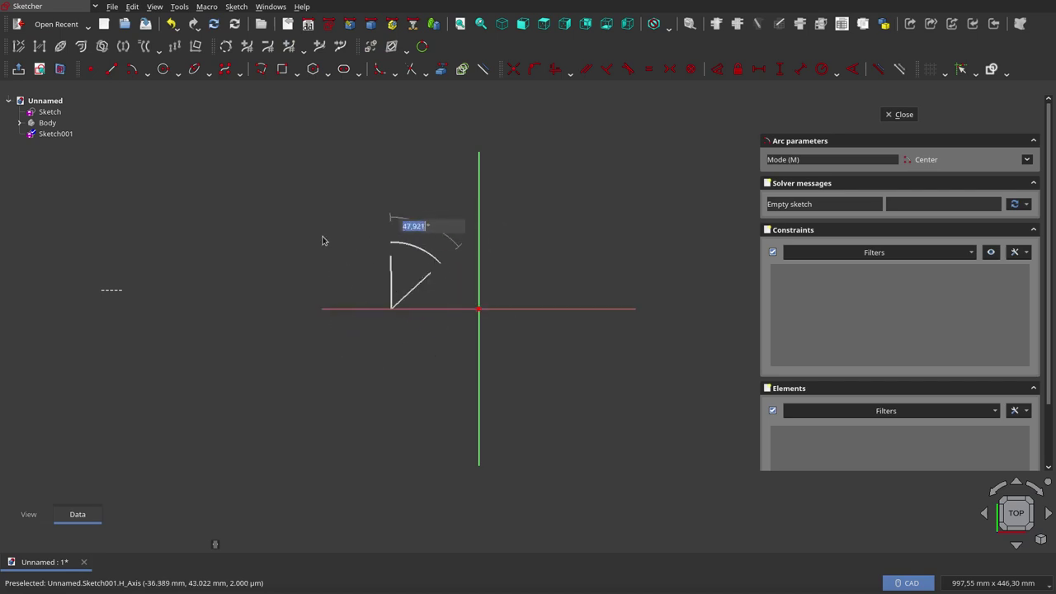
click(446, 367)
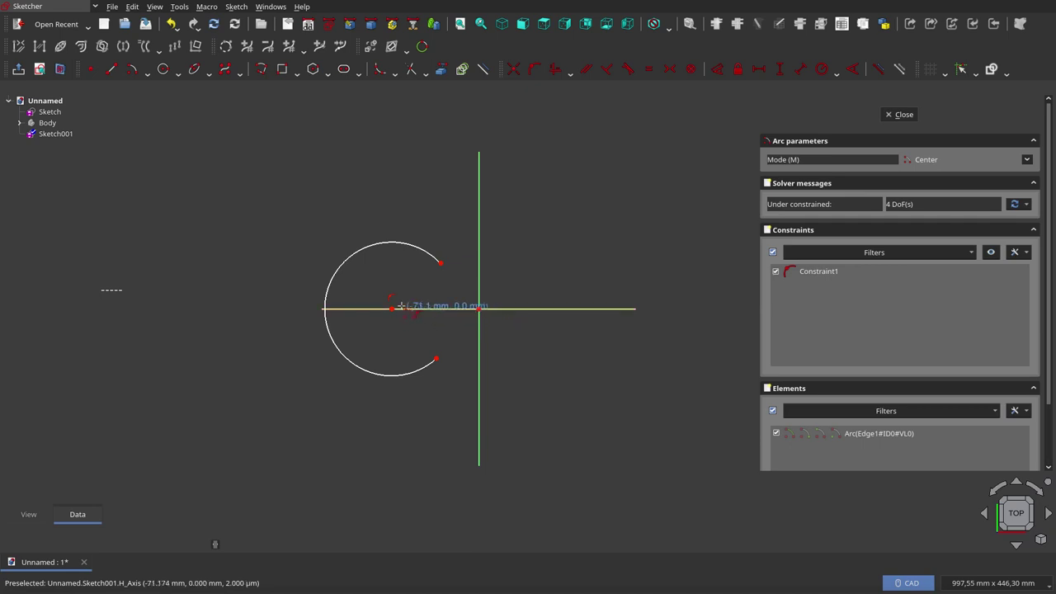
click(163, 69)
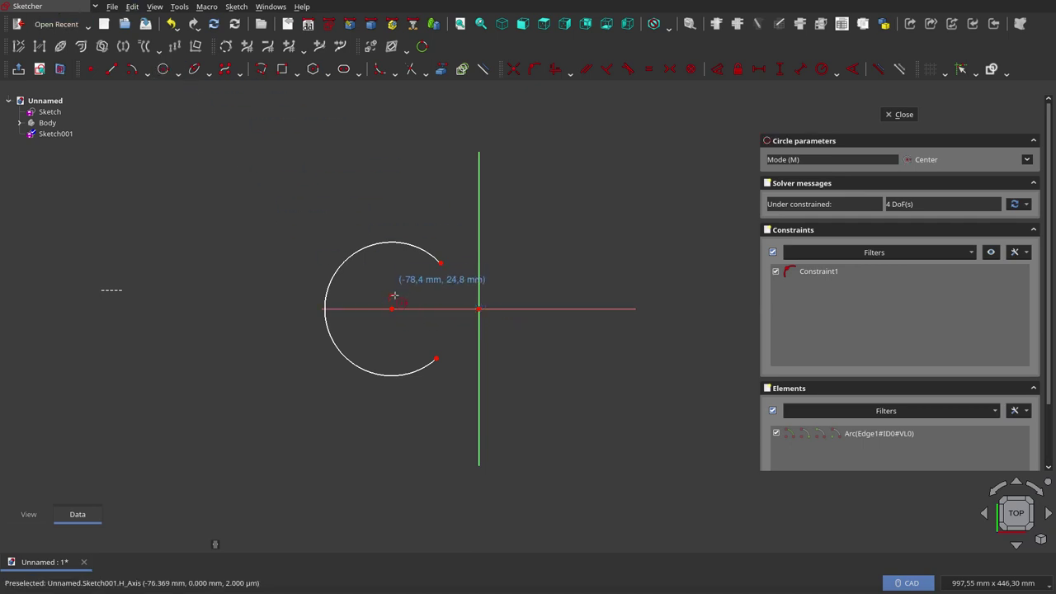
click(392, 308)
click(403, 270)
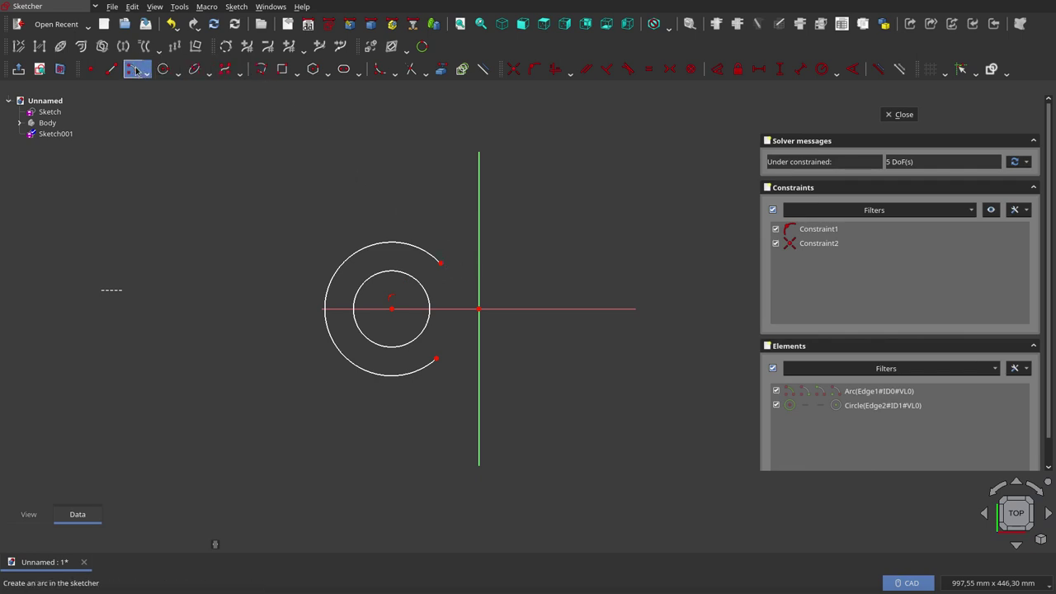
Draw two small arcs centred on the vertical axis, one above and one below the origin.
click(132, 69)
click(478, 216)
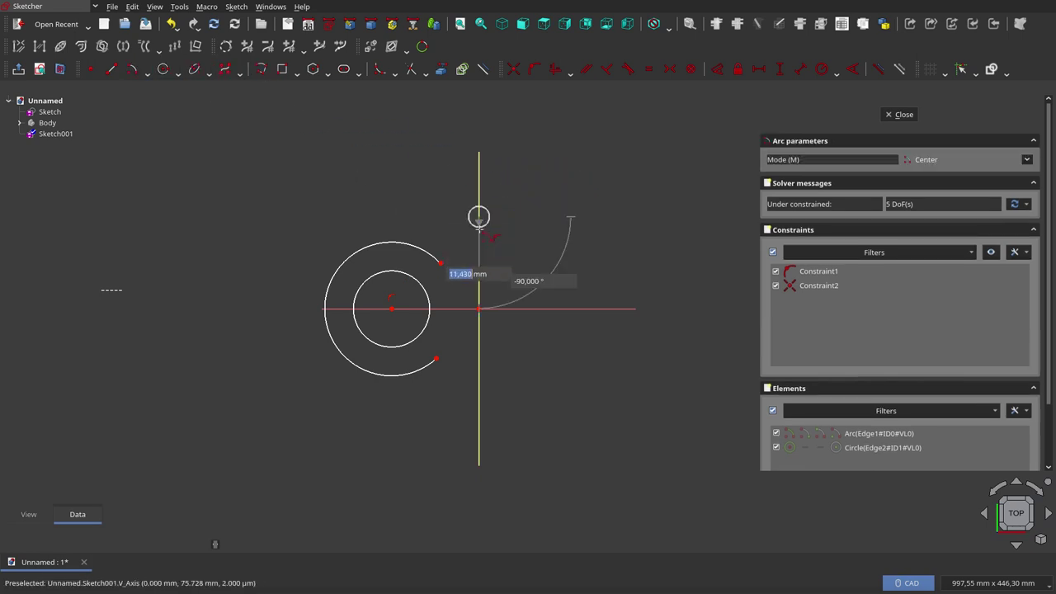
click(479, 256)
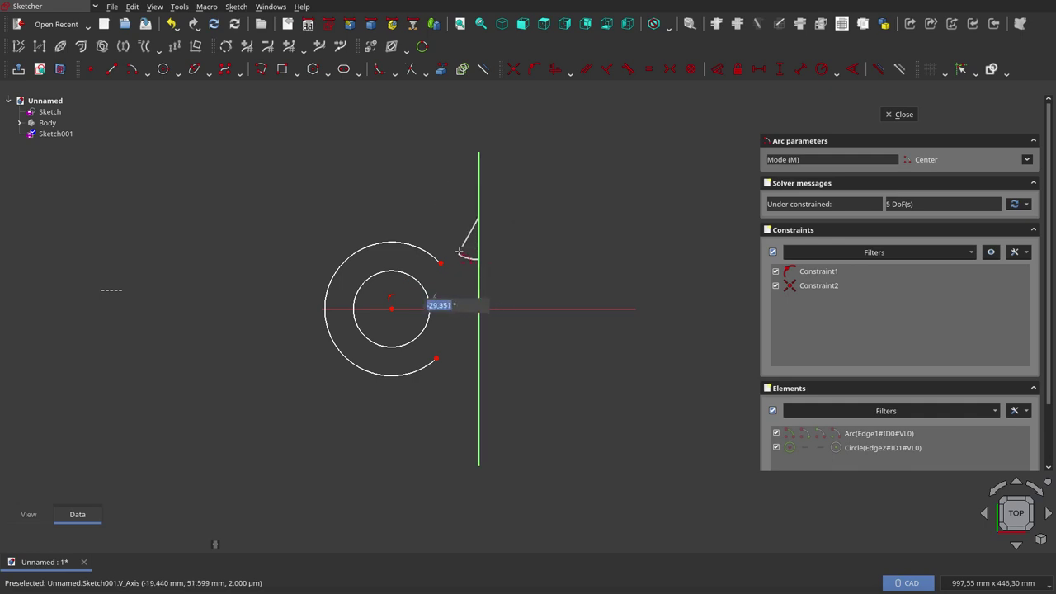
click(456, 254)
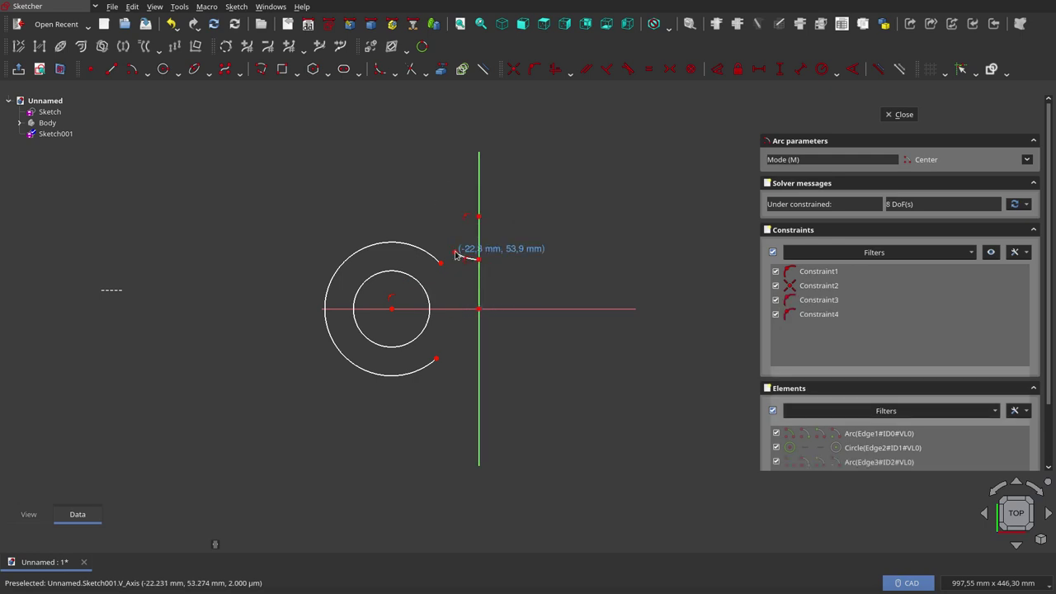
click(479, 411)
click(479, 364)
click(457, 370)
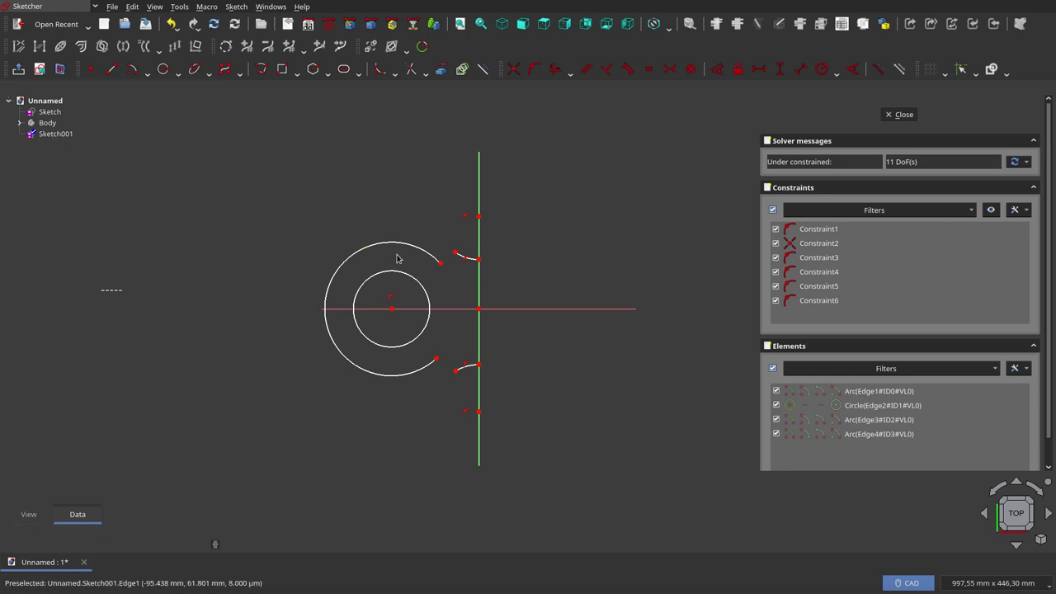
Dimension the large outer arc with a 100 mm diameter named diametroExterno.
scroll(425, 313, up, 2)
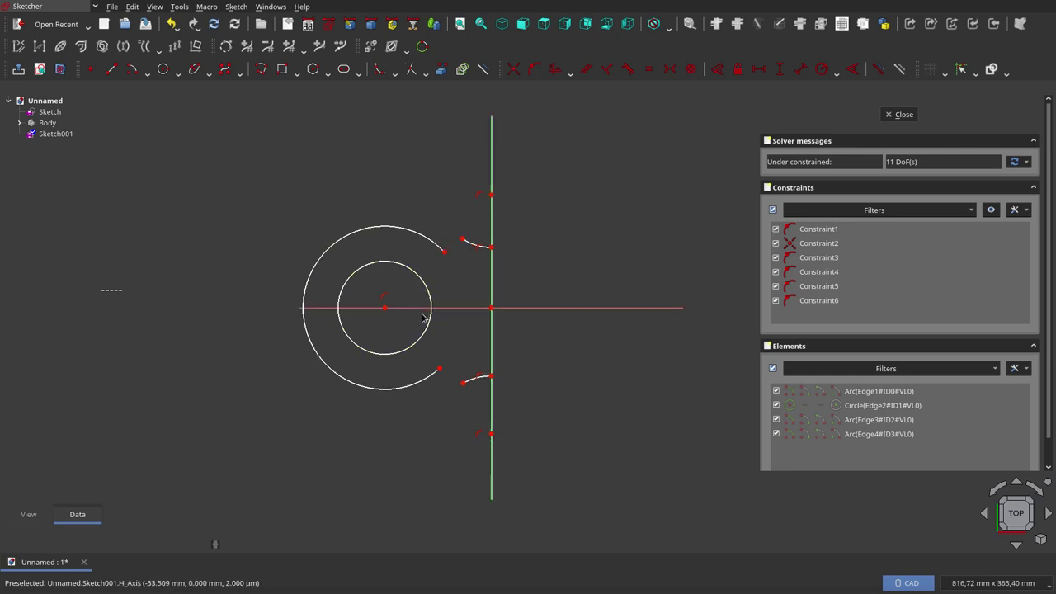
scroll(424, 317, up, 2)
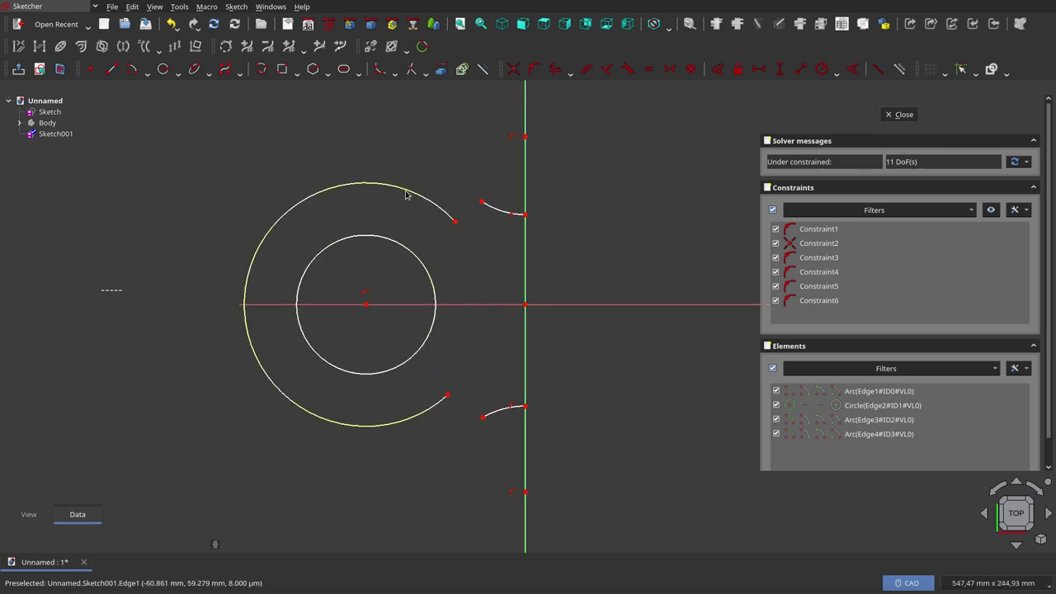
click(718, 69)
click(405, 189)
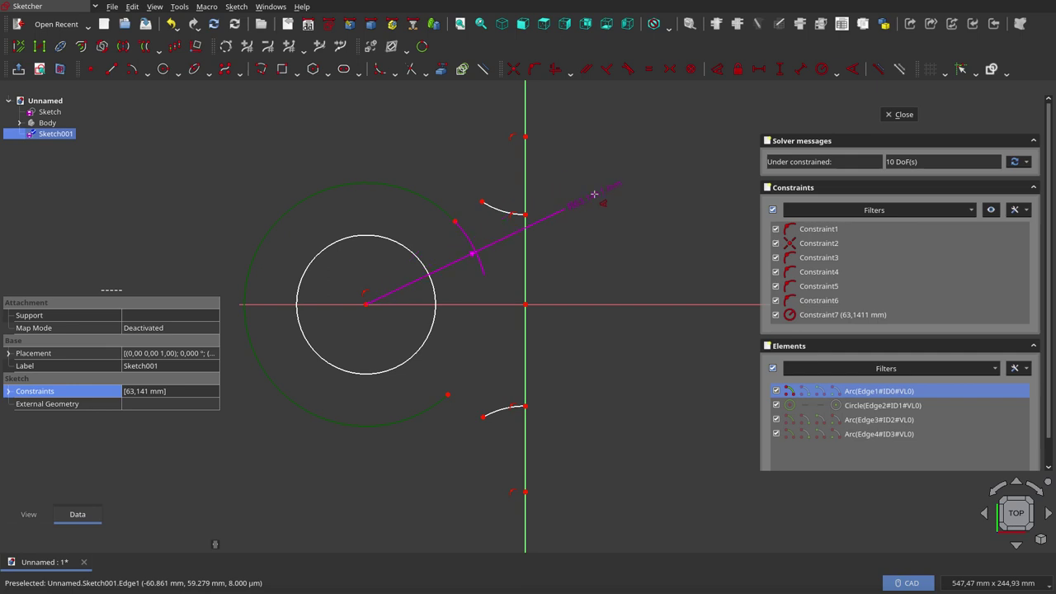
key(m)
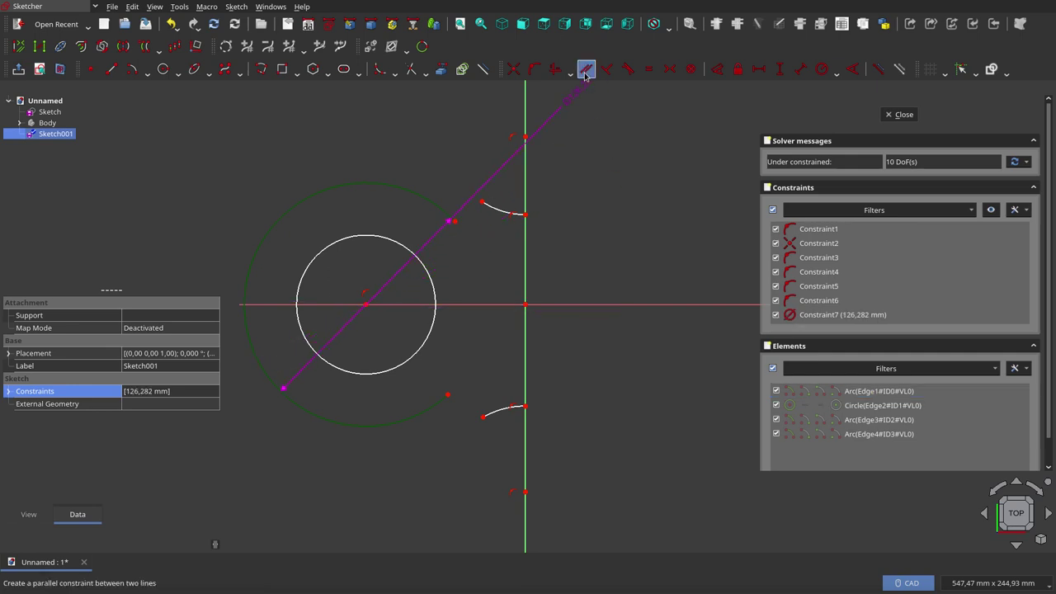
click(574, 128)
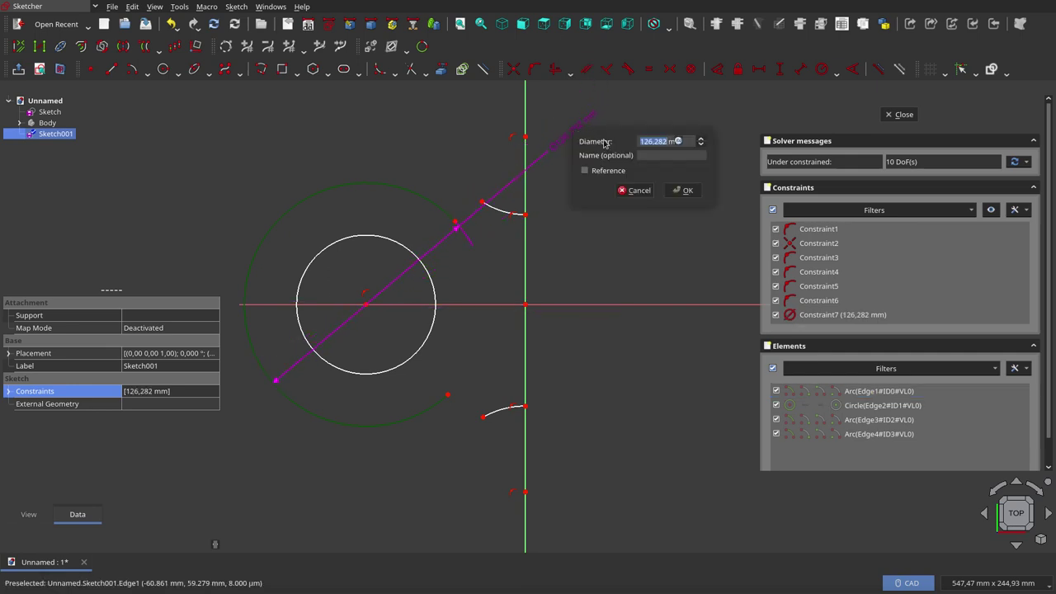
text(100)
key(Tab)
text(diametroExterno)
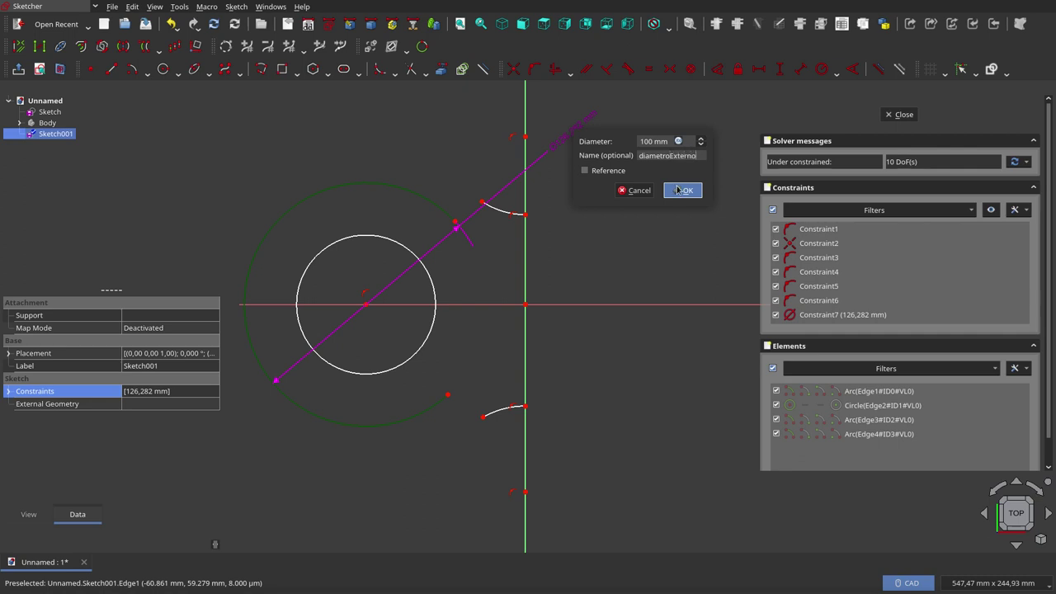
click(678, 190)
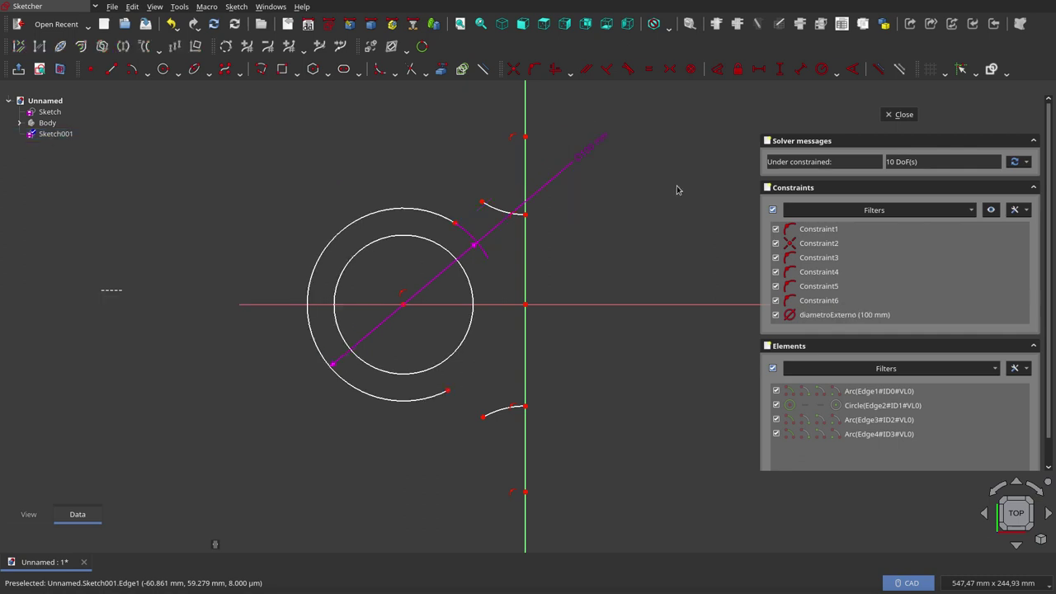
Constrain the inner circle to a 70 mm diameter named diametroInterno.
click(470, 284)
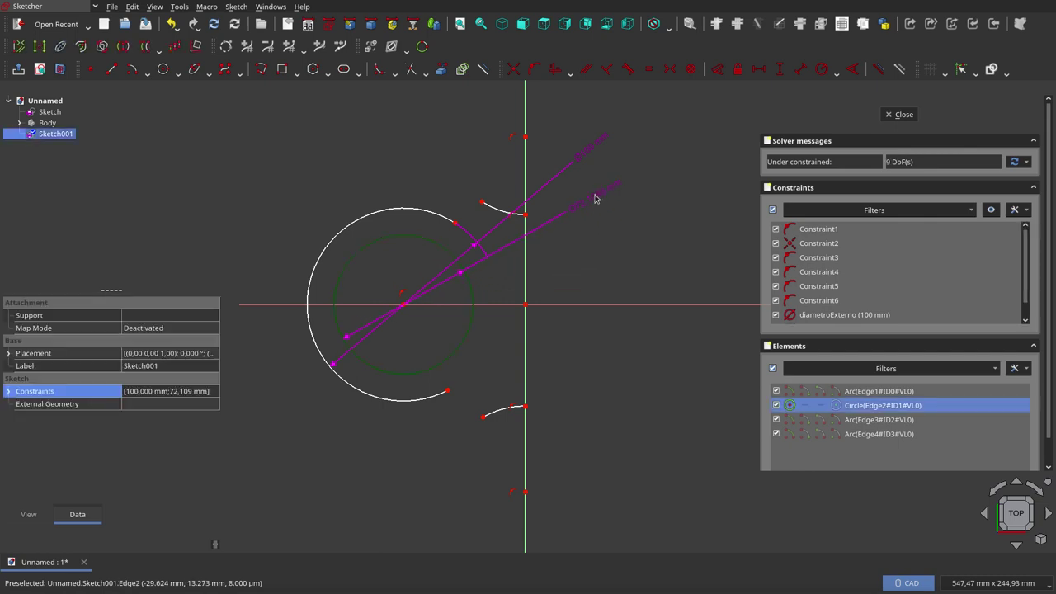
click(596, 200)
click(699, 220)
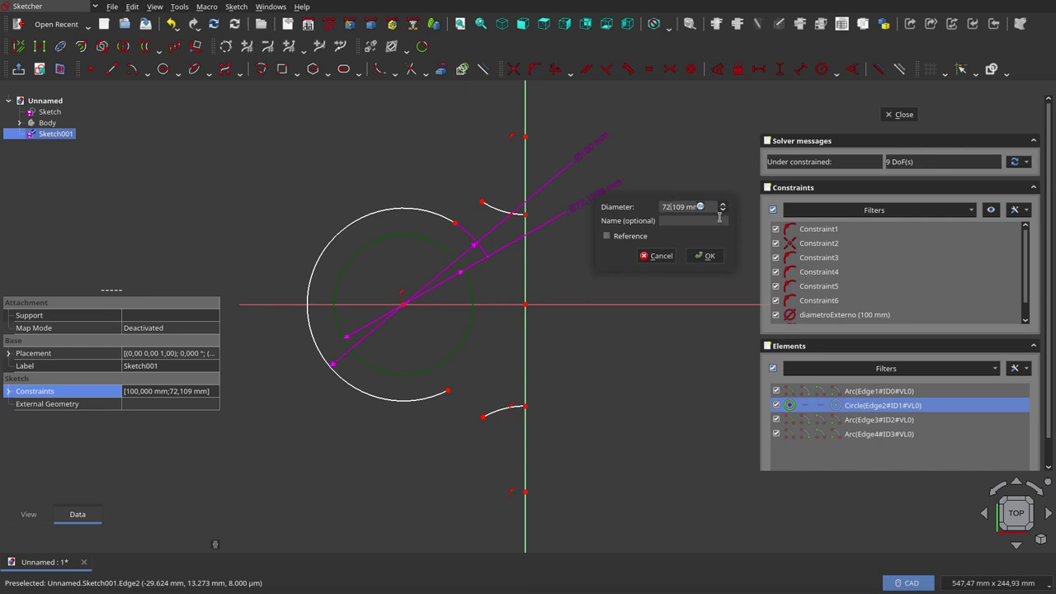
double_click(681, 207)
text(70)
click(708, 257)
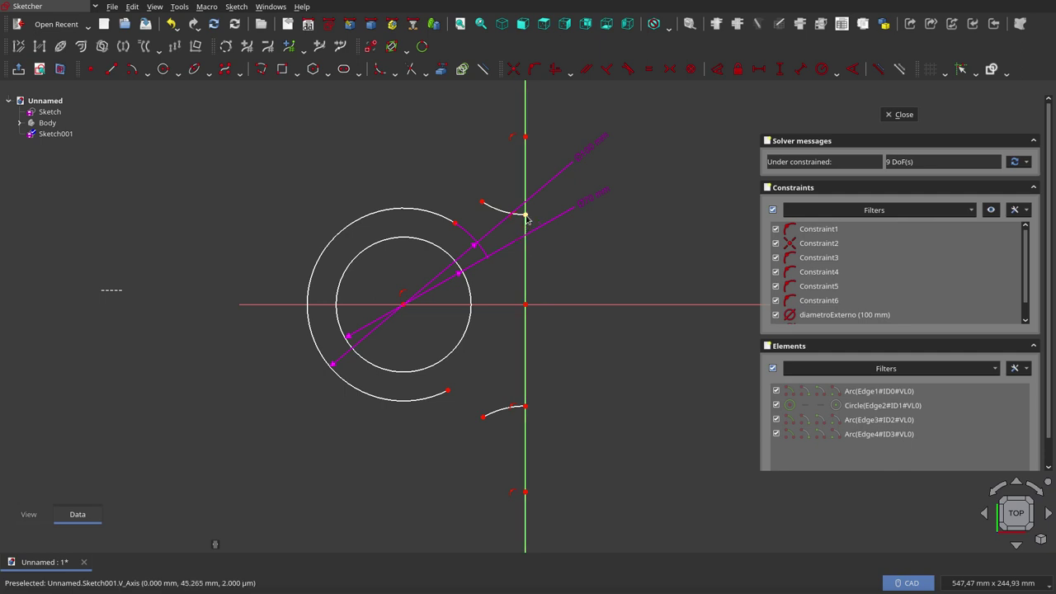
Move the upper small arc down beside the outer arc's upper end and select both small arcs' outer endpoints.
drag(524, 216, 547, 208)
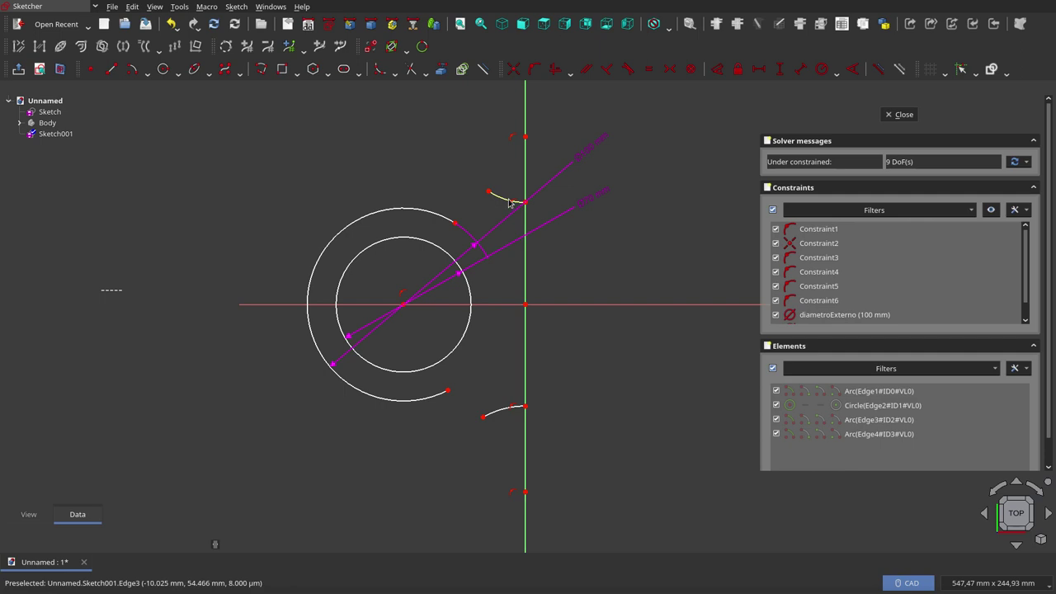
drag(510, 202, 477, 227)
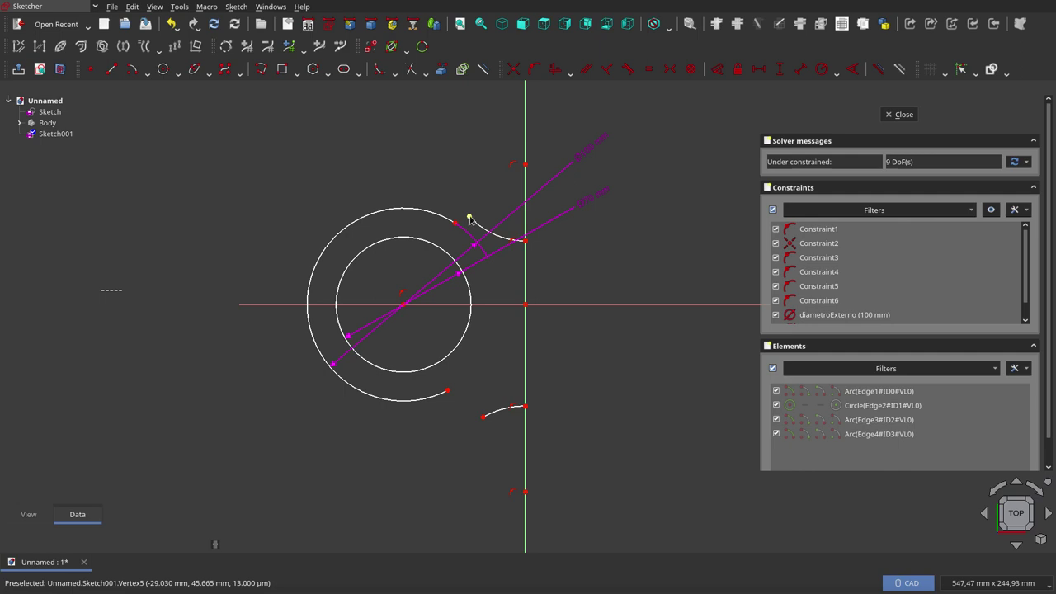
click(471, 219)
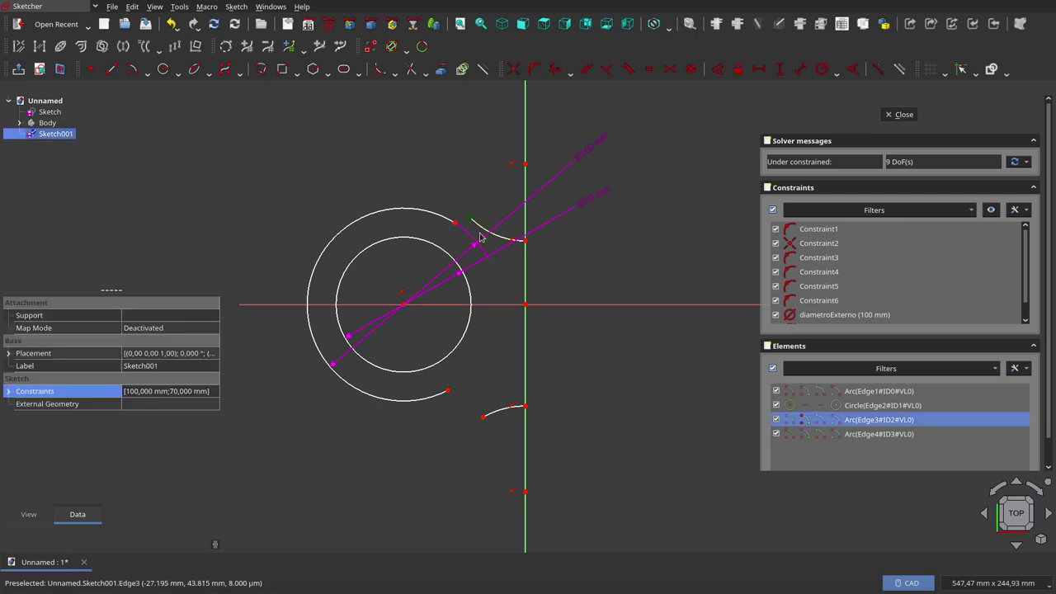
click(482, 418)
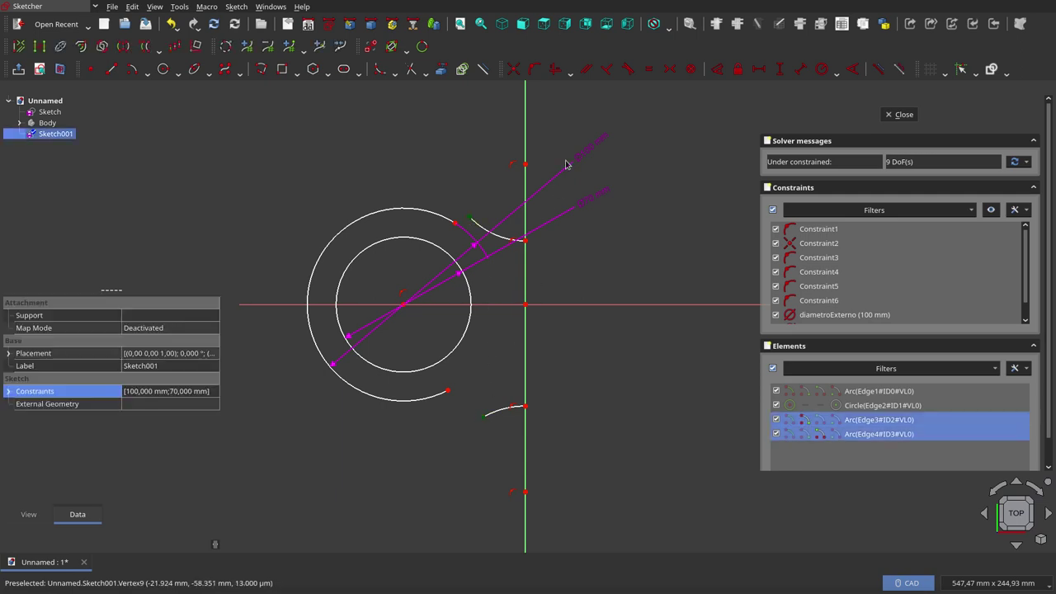
Align the small arcs' outer endpoints vertically and make their axis ends symmetric.
click(562, 74)
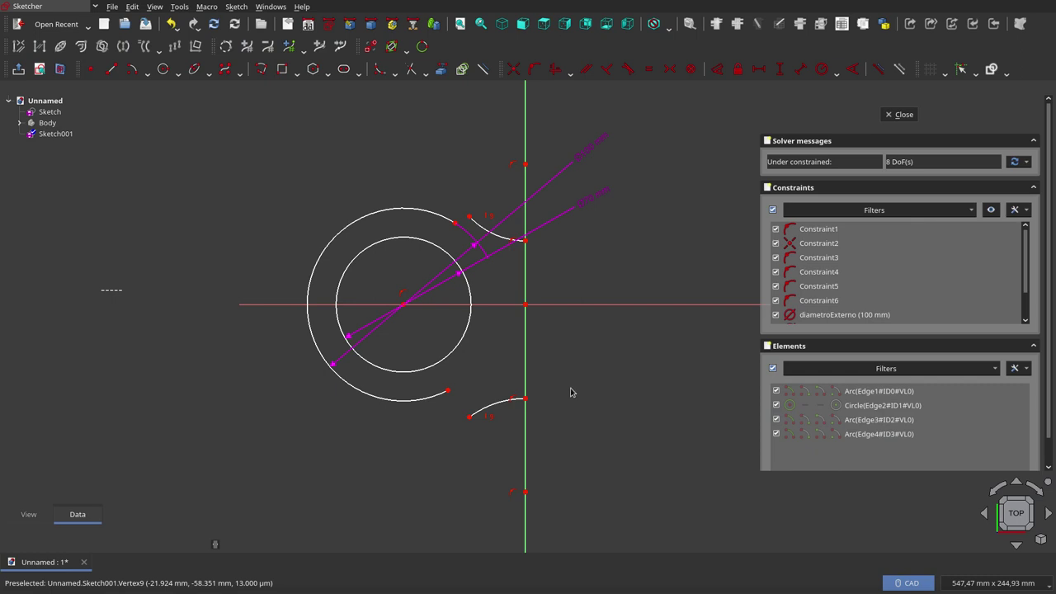
click(525, 242)
click(527, 400)
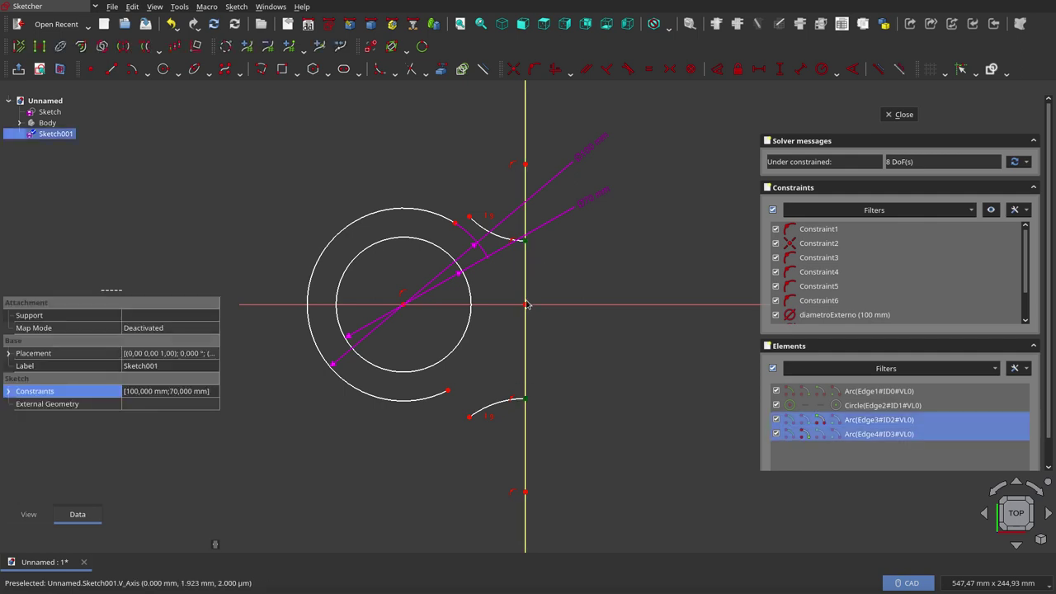
click(650, 66)
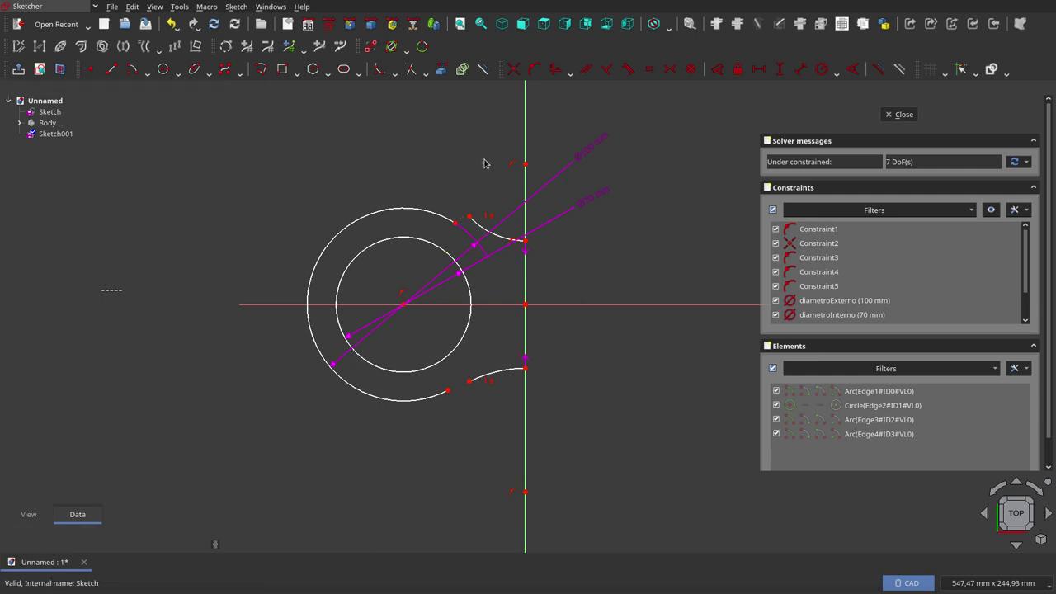
Make each small arc's free end coincident with the matching end of the outer ring arc.
click(469, 218)
click(456, 224)
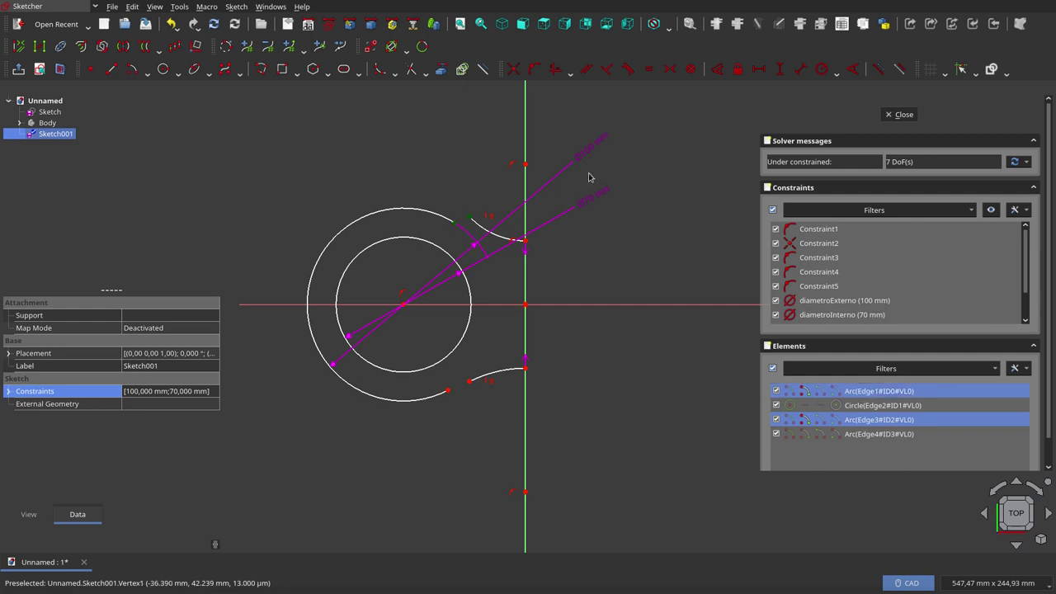
click(513, 69)
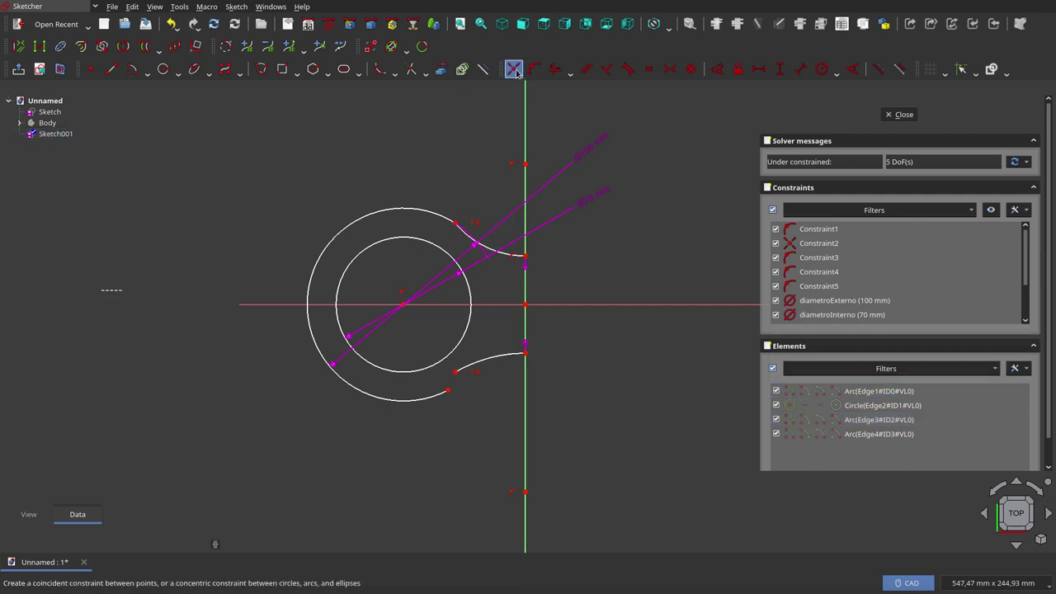
click(455, 373)
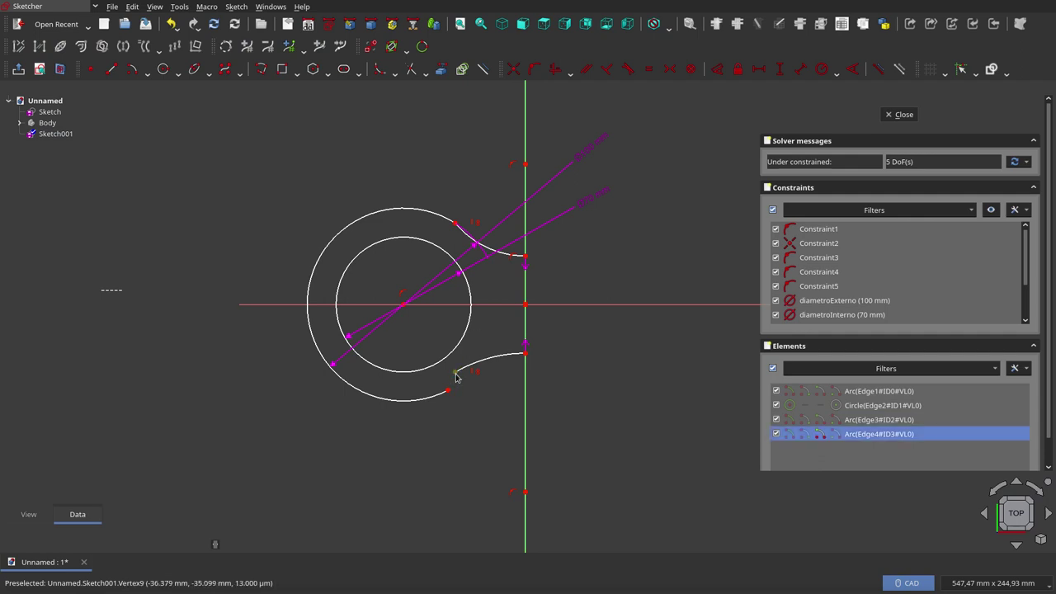
click(447, 391)
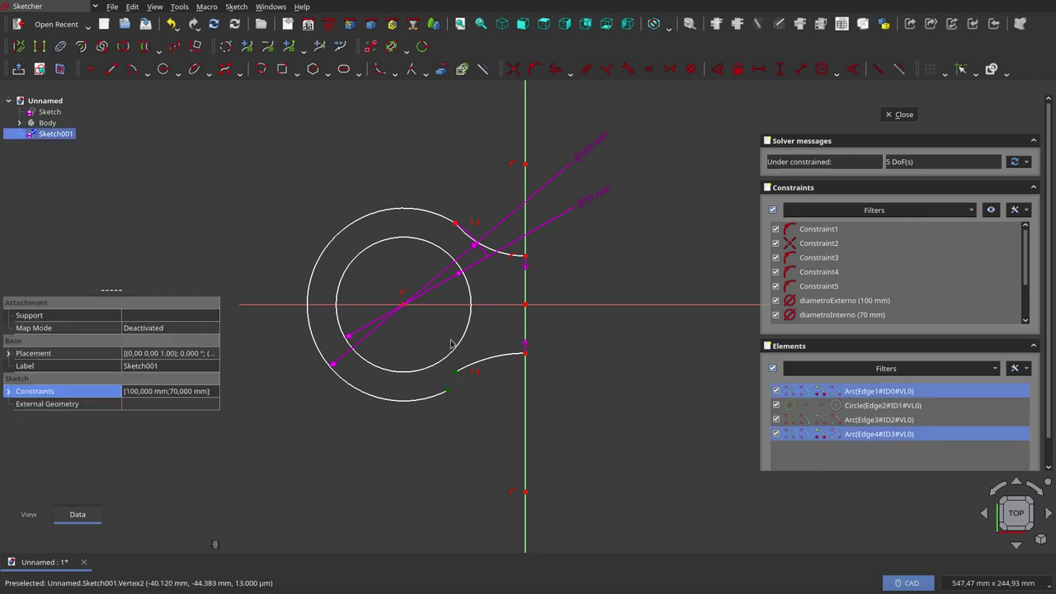
click(514, 69)
Drag the vertical-axis point to test the solved outline, then select the outer diameter dimension.
scroll(449, 396, up, 3)
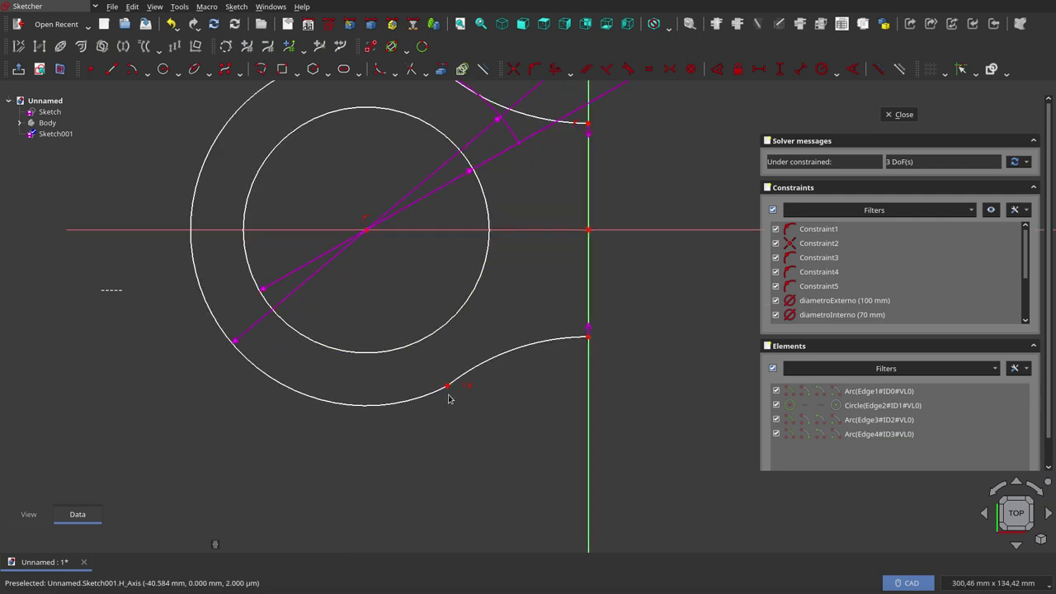
scroll(559, 351, down, 4)
click(572, 448)
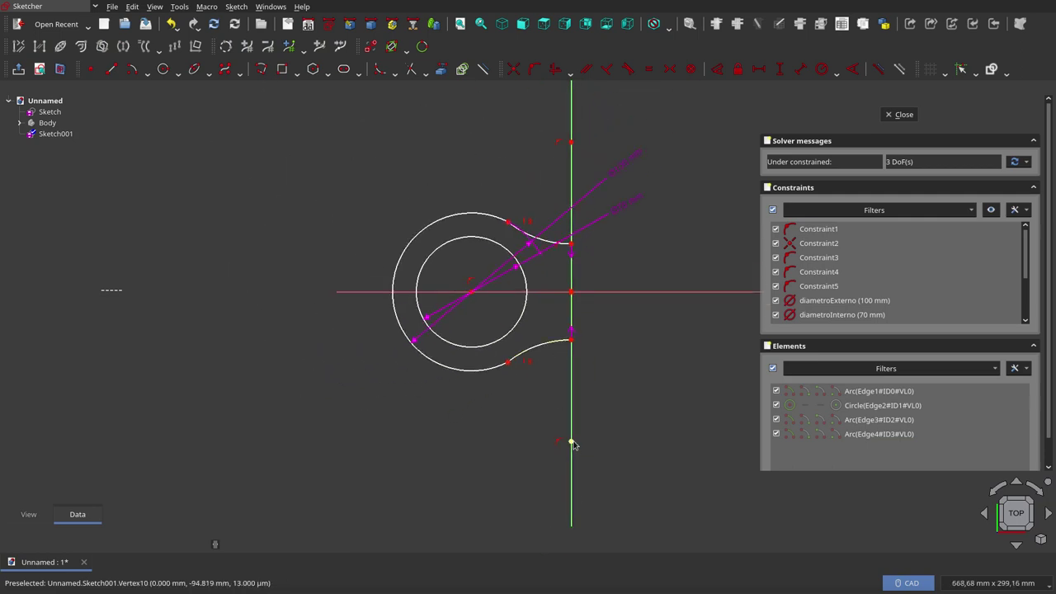
drag(572, 443, 572, 422)
scroll(621, 343, down, 2)
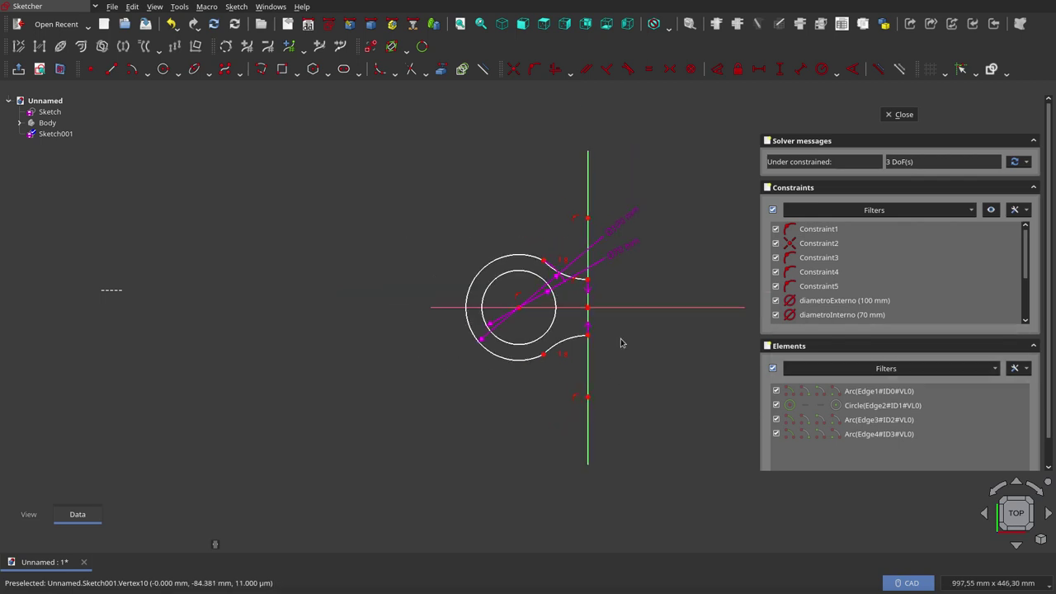
scroll(615, 291, up, 3)
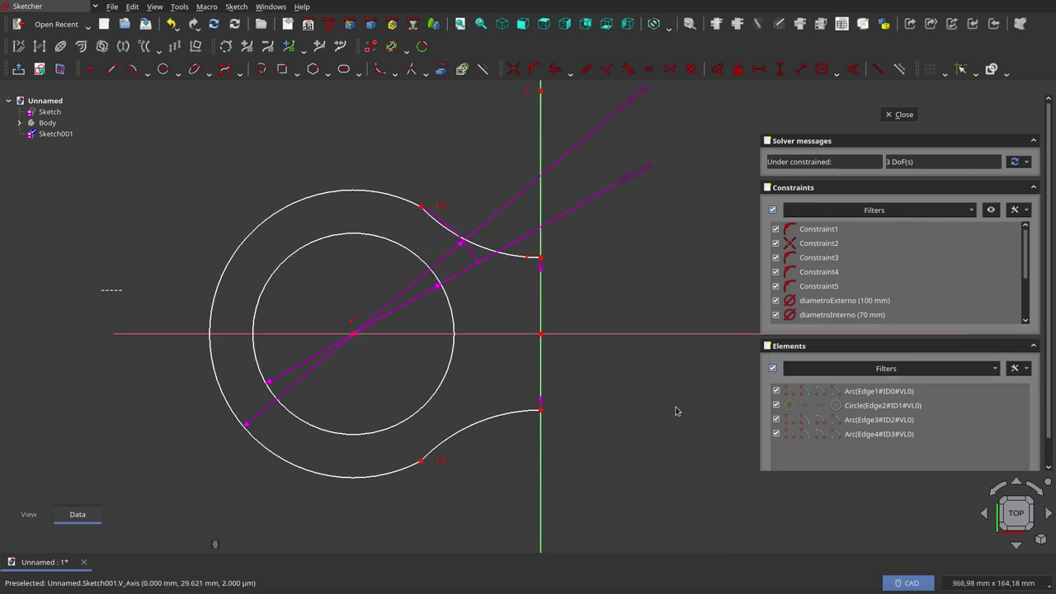
scroll(676, 411, down, 3)
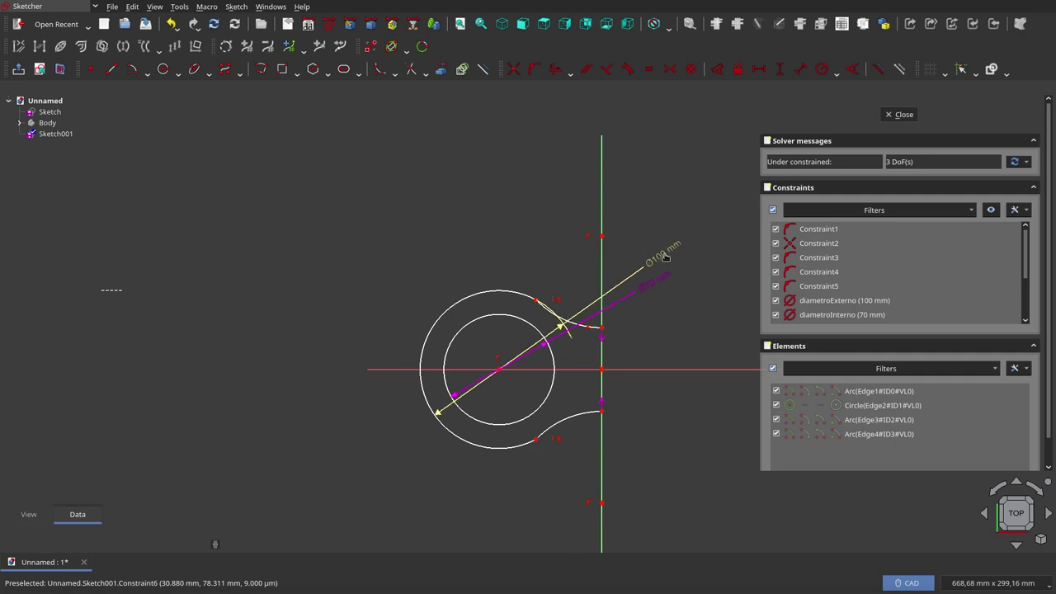
click(665, 259)
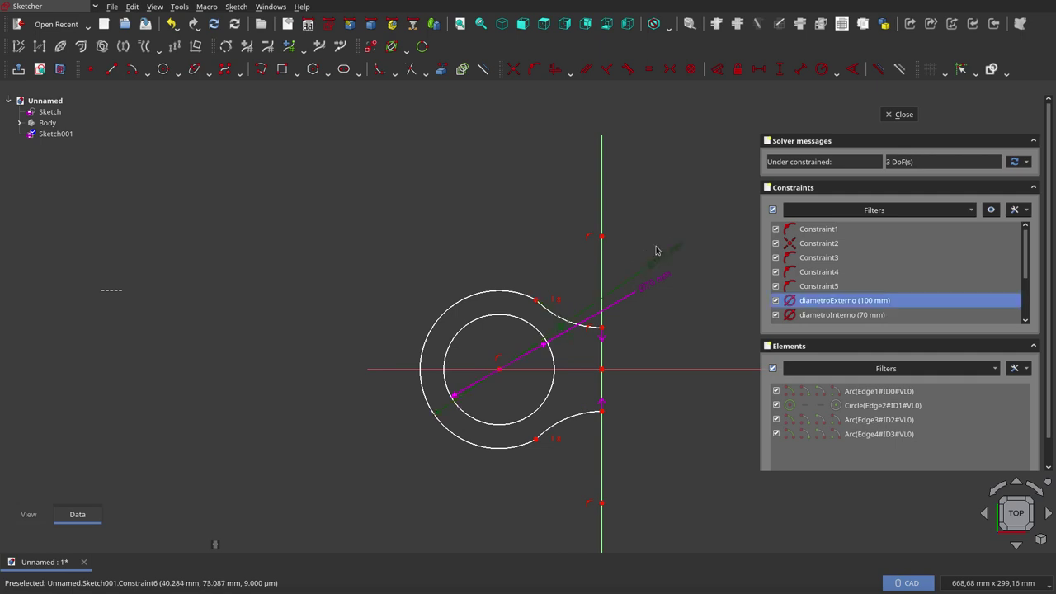
Draw a construction line from the circle centre to the point on the vertical axis.
click(485, 70)
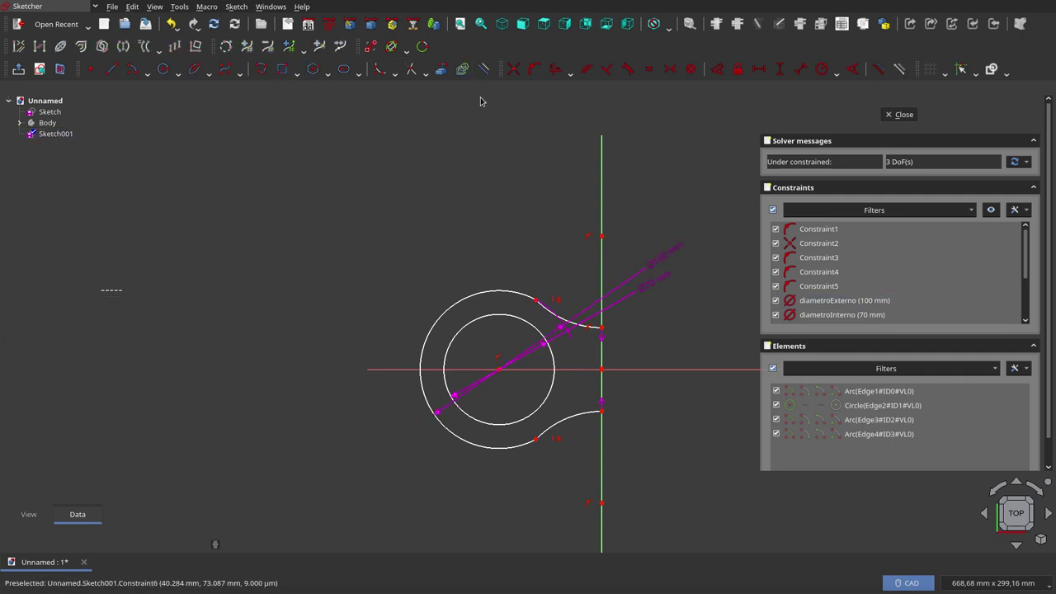
click(107, 70)
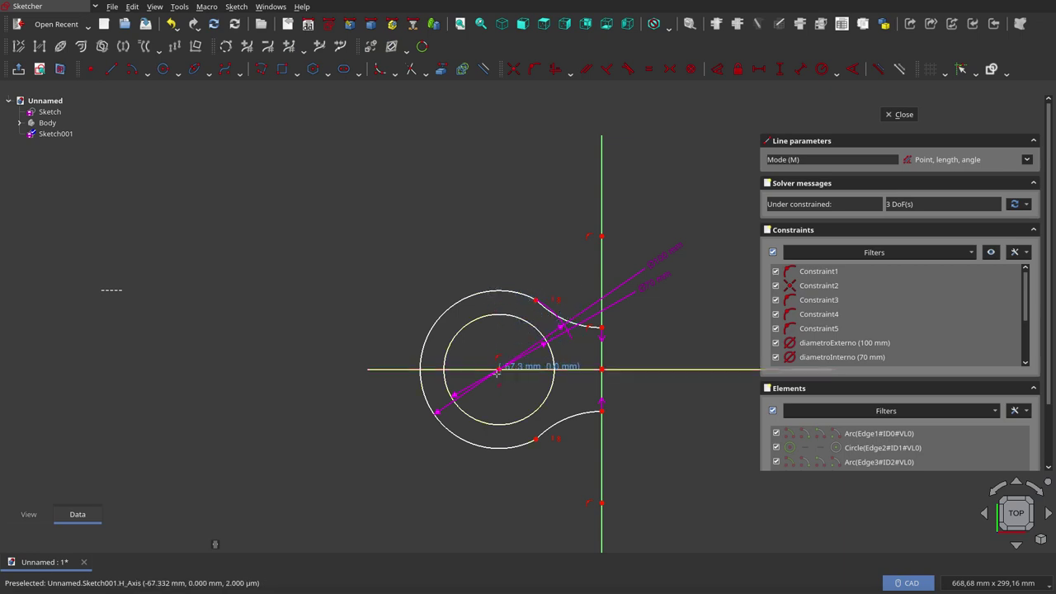
click(499, 369)
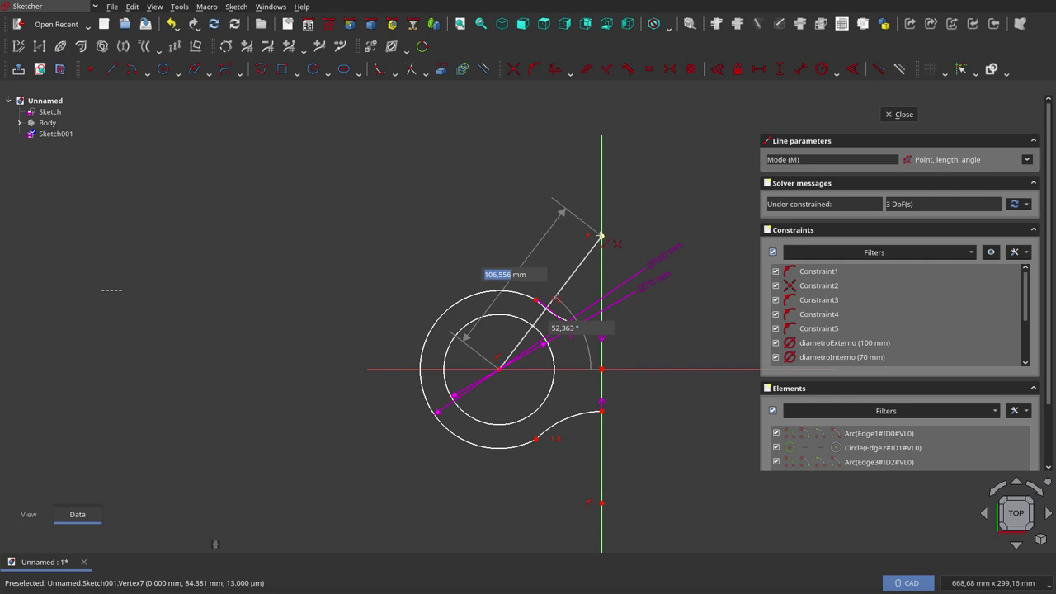
click(602, 236)
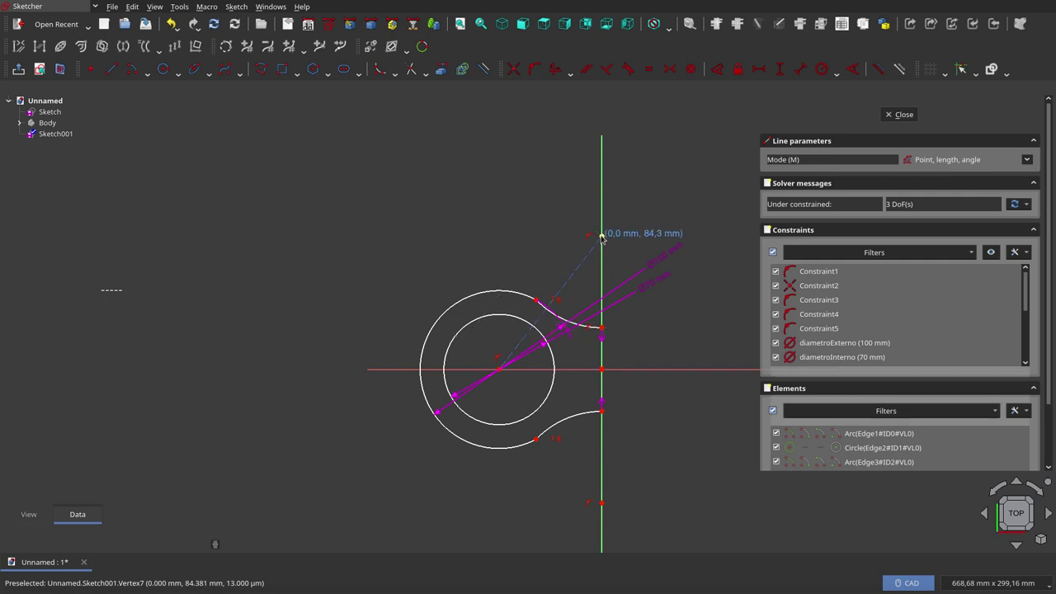
scroll(561, 355, up, 4)
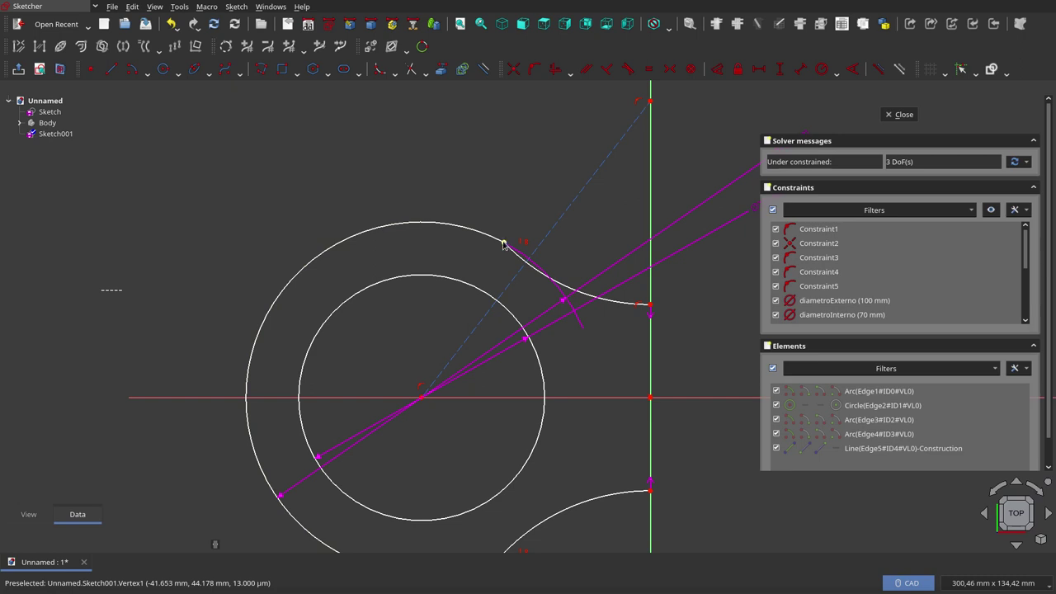
Constrain the outer ring's upper end to lie on the construction line.
click(503, 245)
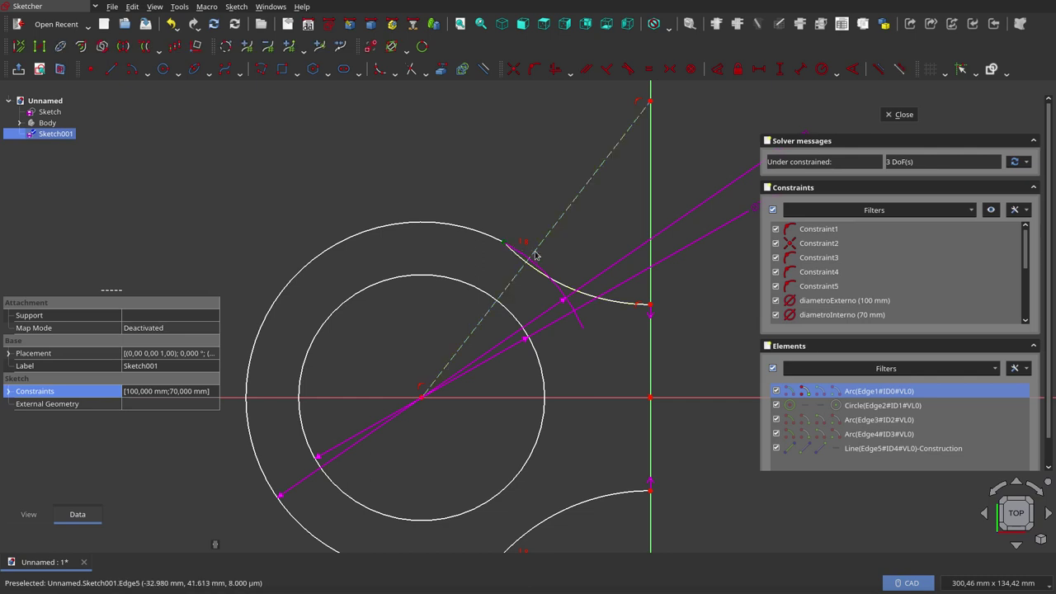
click(535, 254)
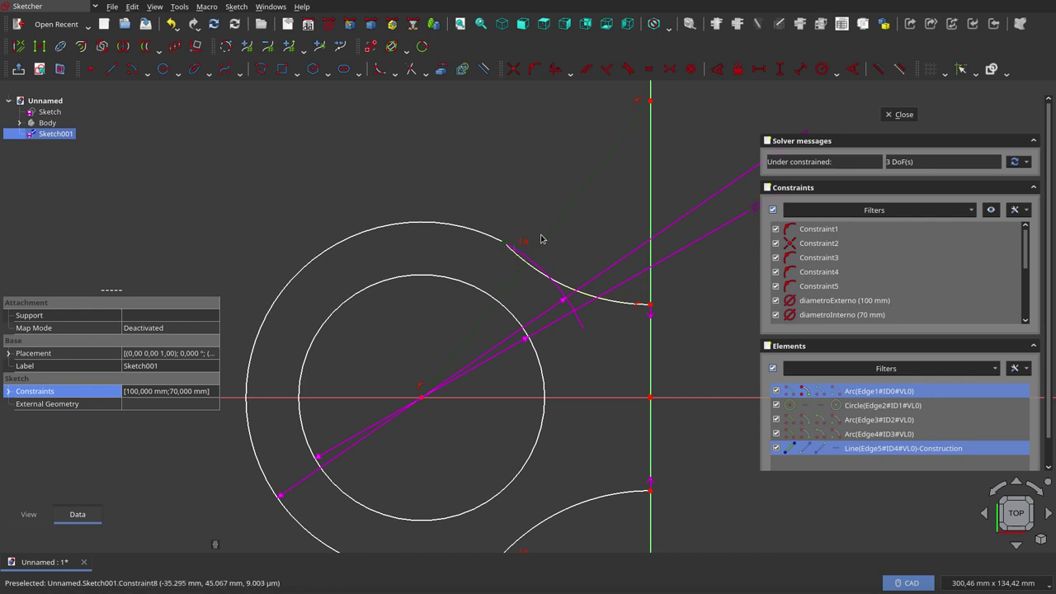
click(534, 70)
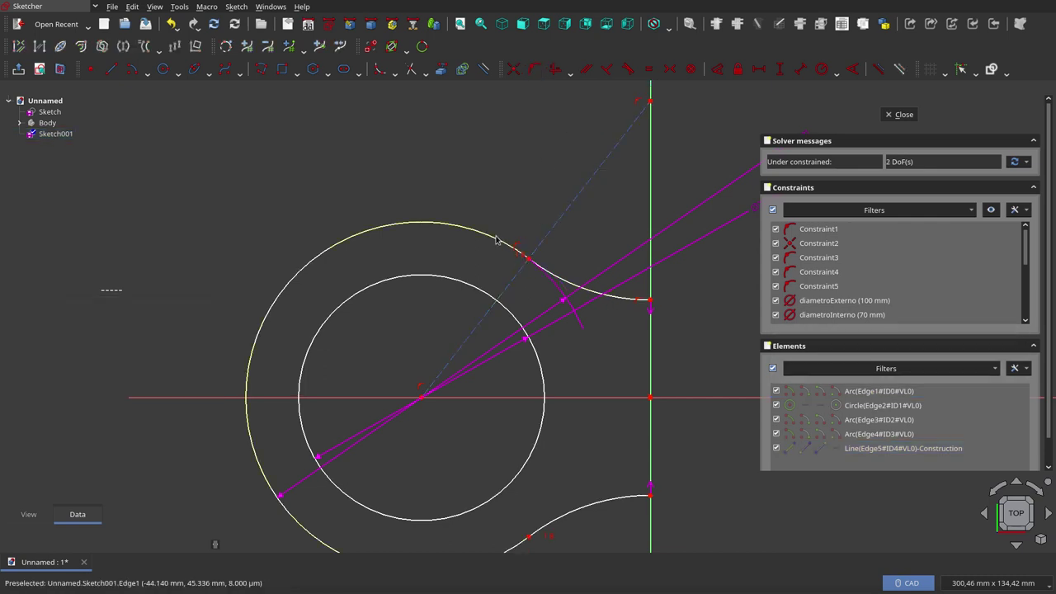
scroll(494, 176, down, 1)
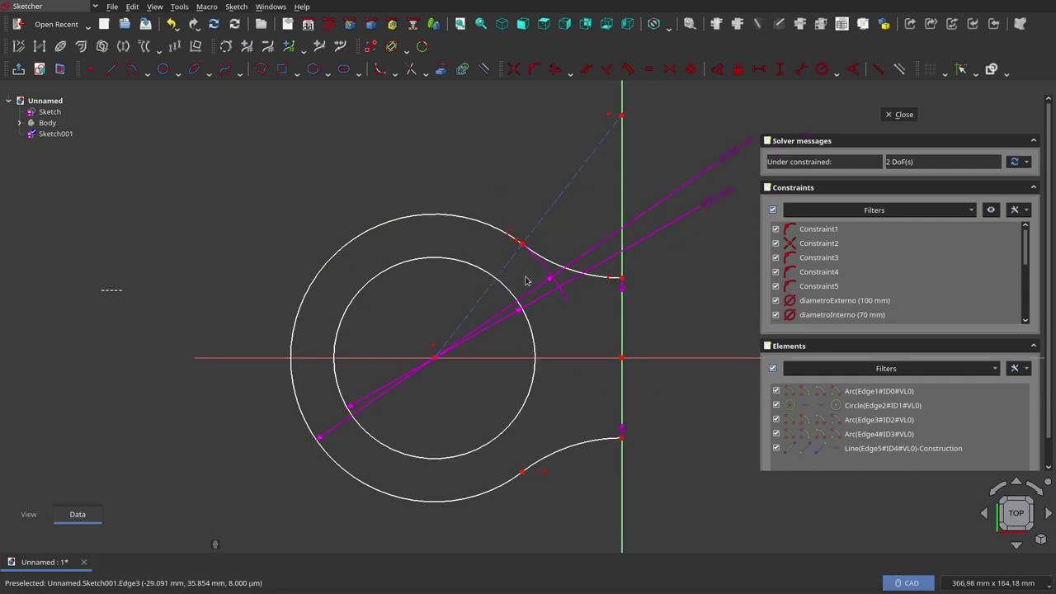
scroll(547, 501, up, 2)
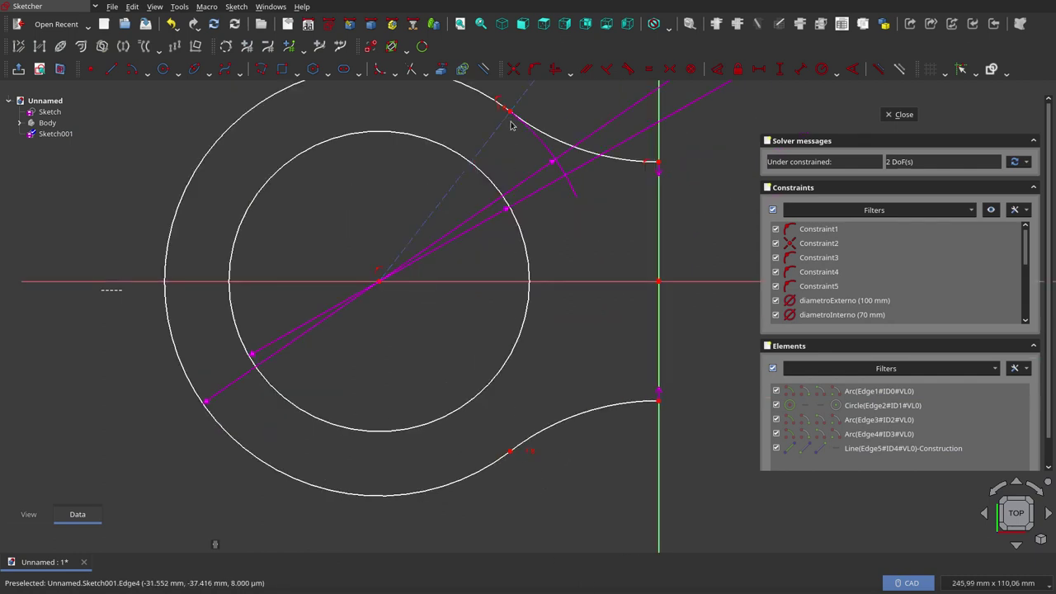
scroll(501, 485, down, 2)
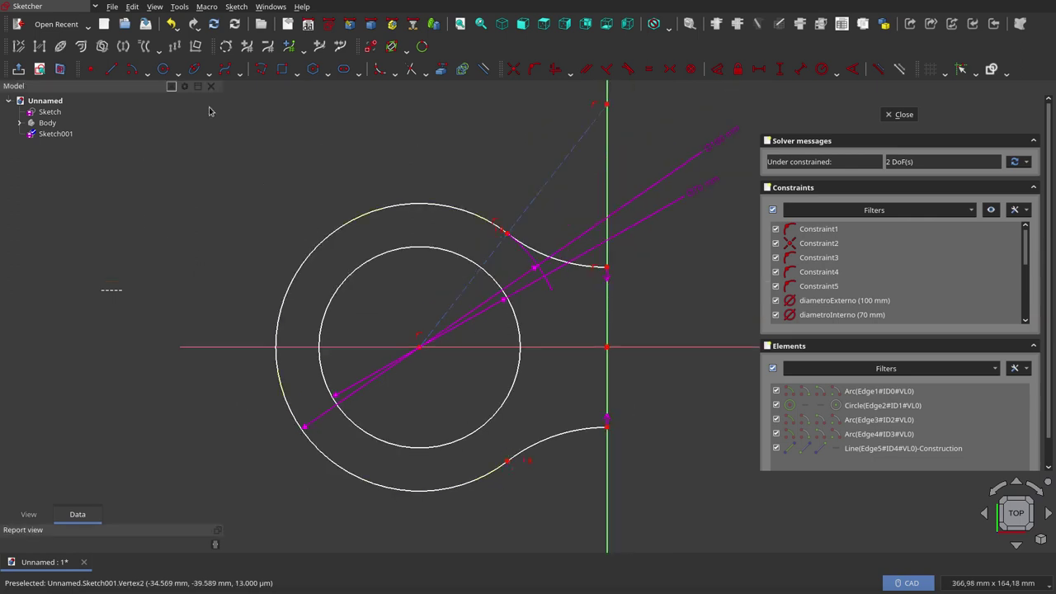
Draw a vertical line joining the upper and lower arc ends on the V axis.
click(111, 70)
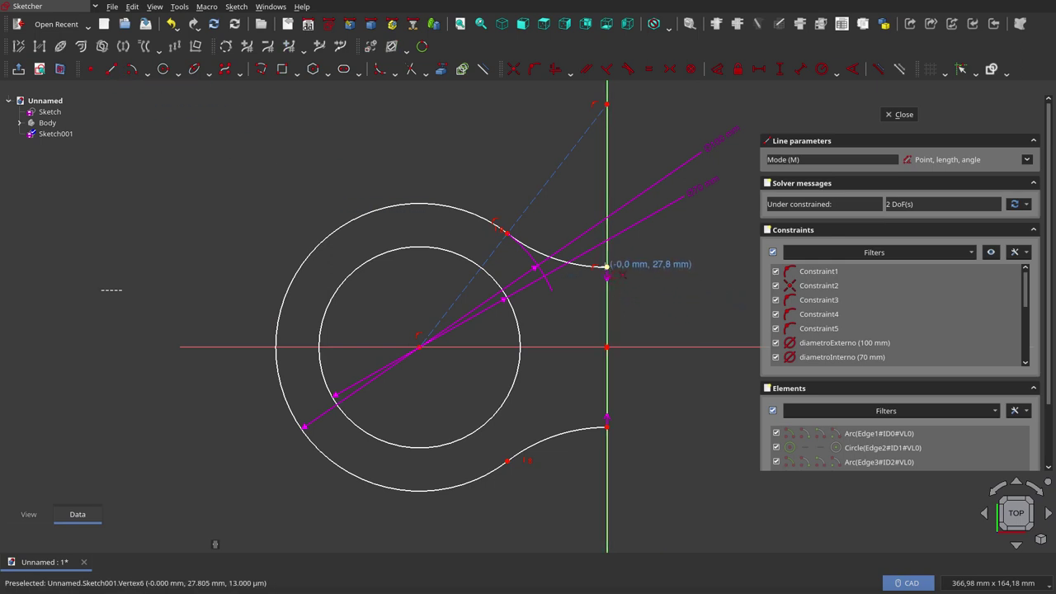
click(606, 266)
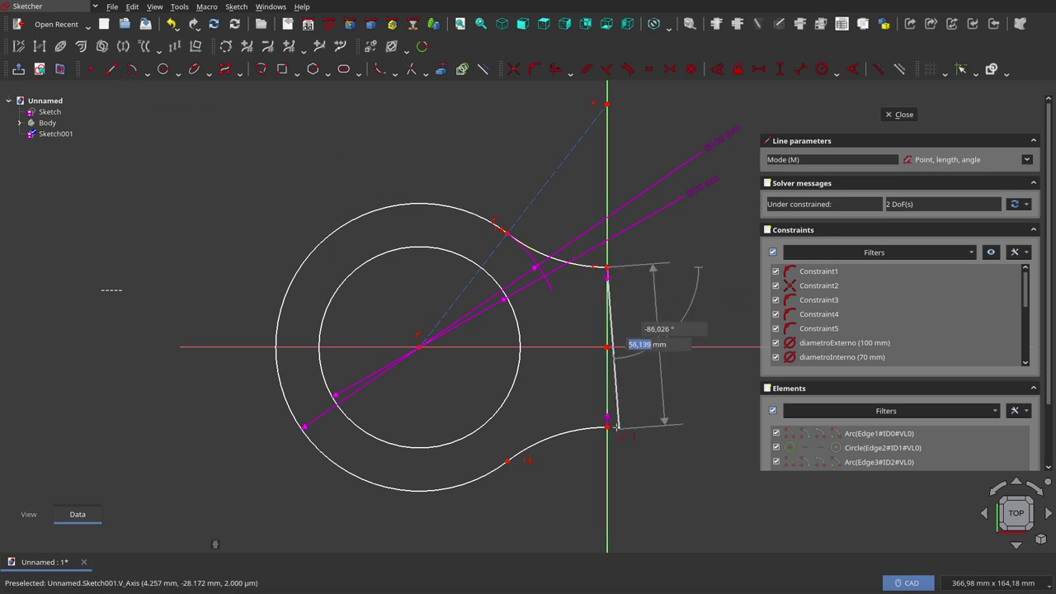
click(608, 428)
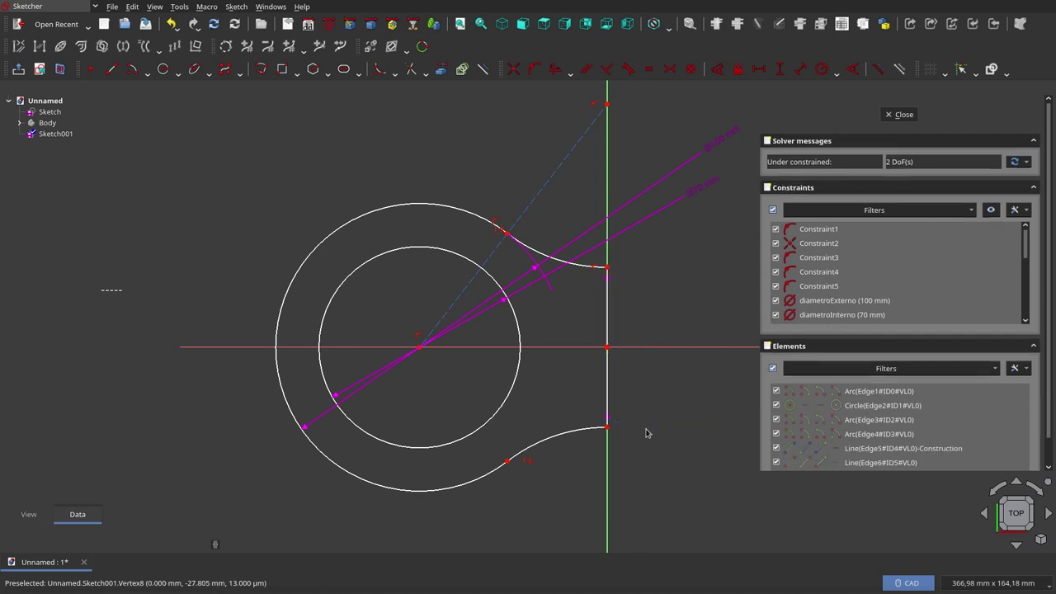
right_click(648, 423)
Toggle the arc helper circles and drag the ring geometry closer to the vertical axis.
click(421, 47)
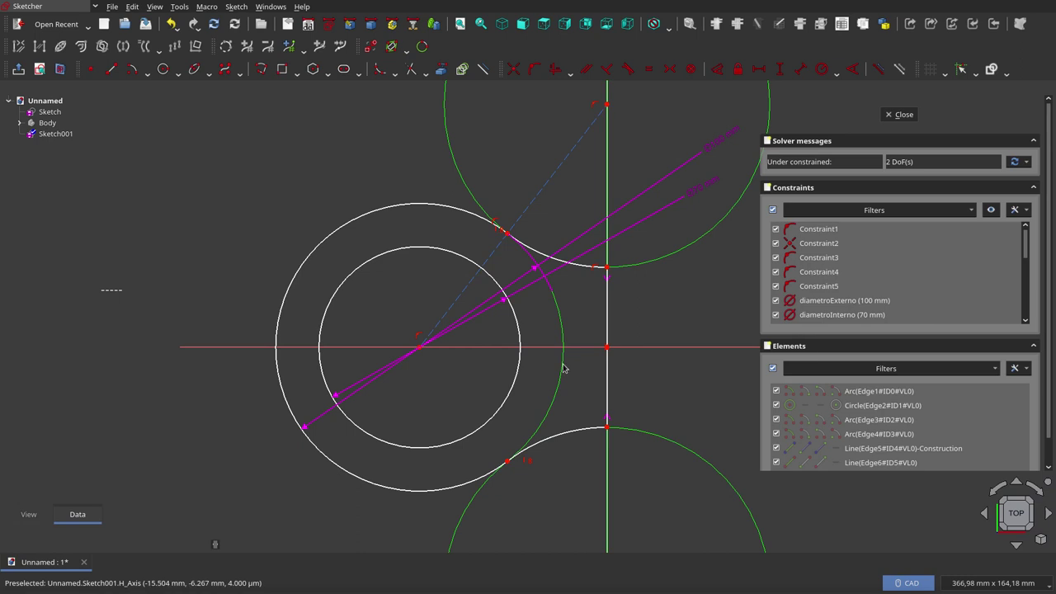
click(424, 47)
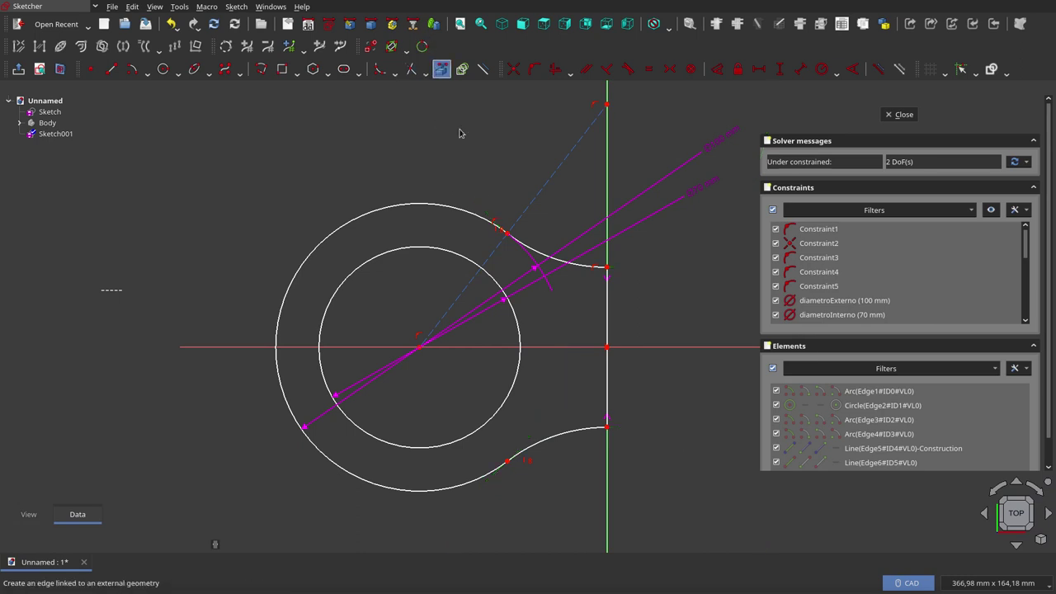
click(608, 349)
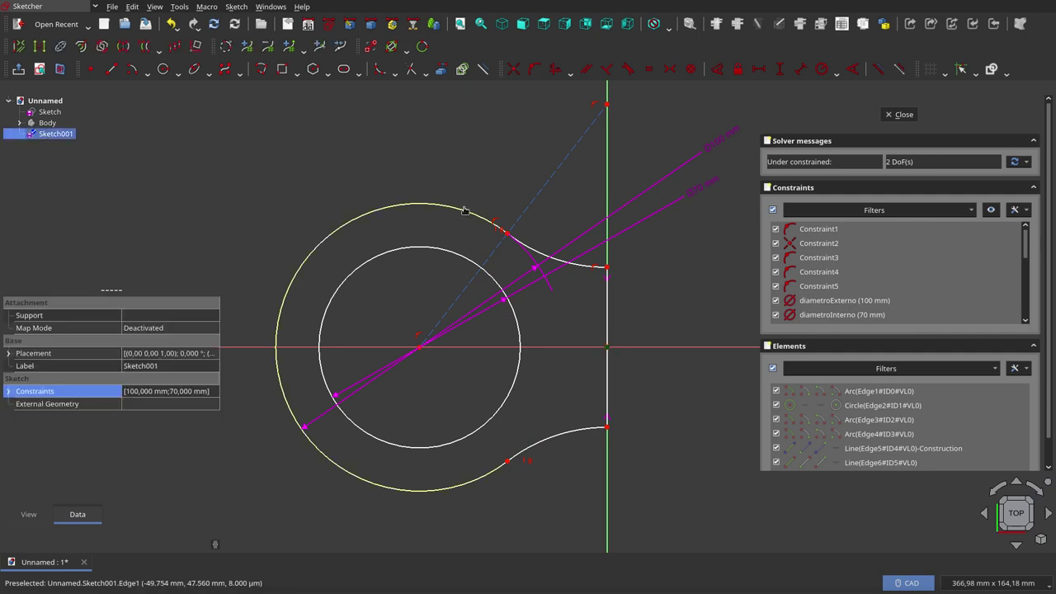
drag(465, 210, 535, 78)
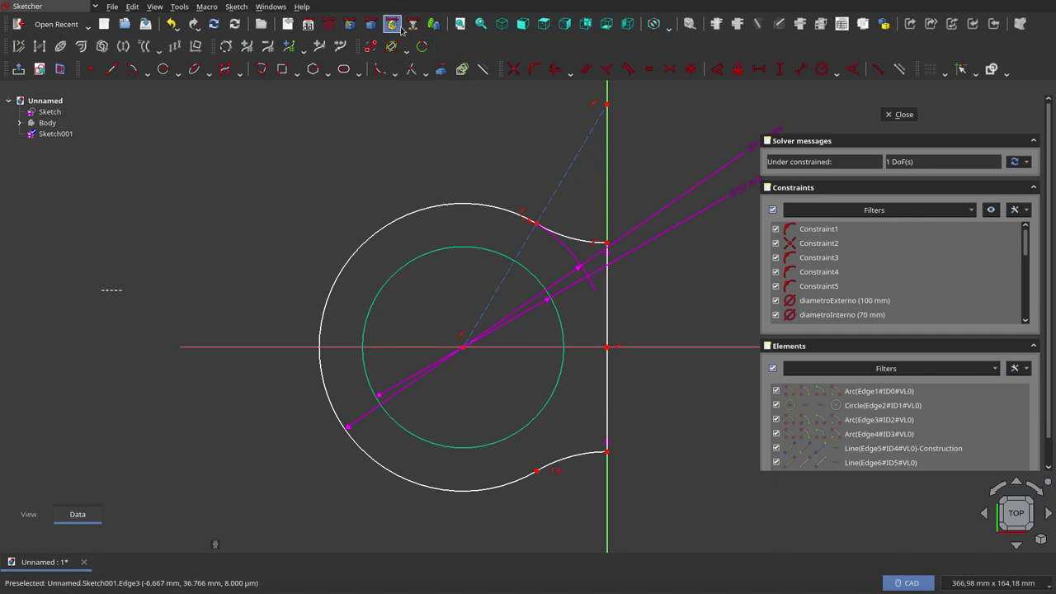
click(422, 46)
click(421, 50)
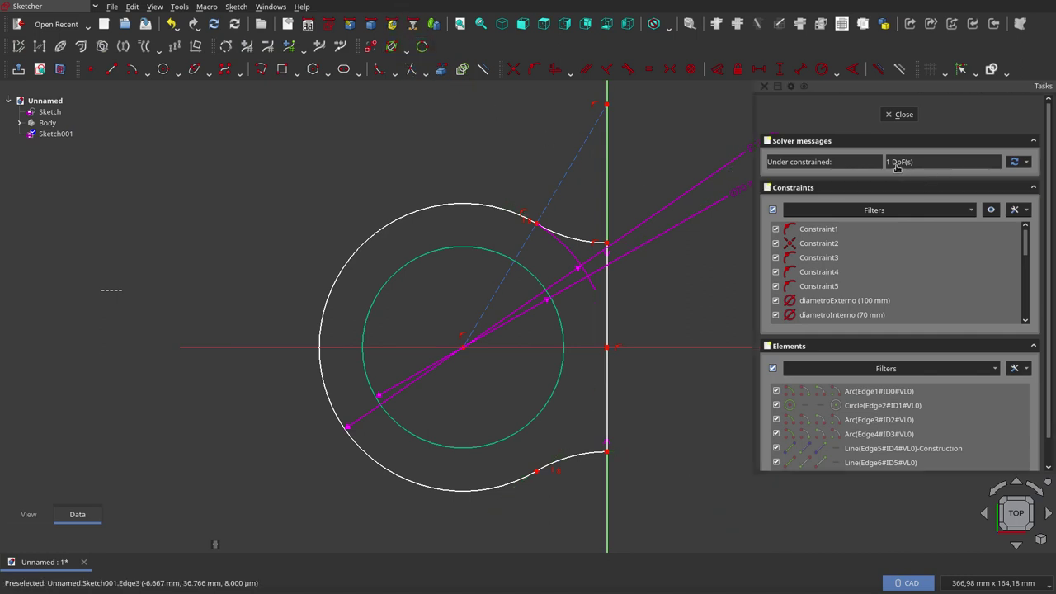
mouse_move(465, 247)
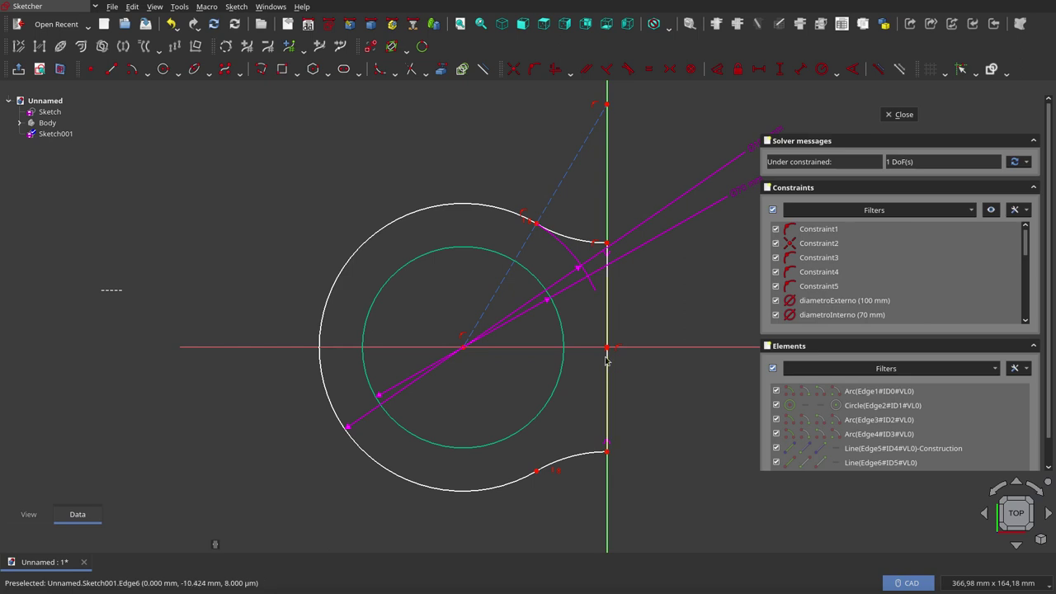
click(465, 251)
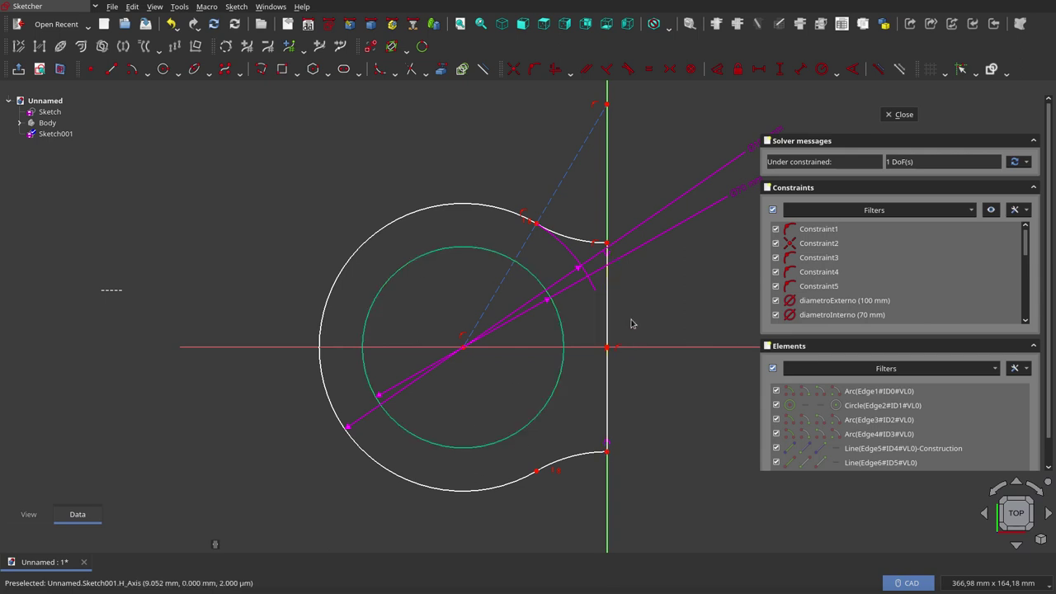
Set the vertical line's length to the expression Constraints.diametroInterno, giving 70 mm.
click(718, 68)
click(608, 298)
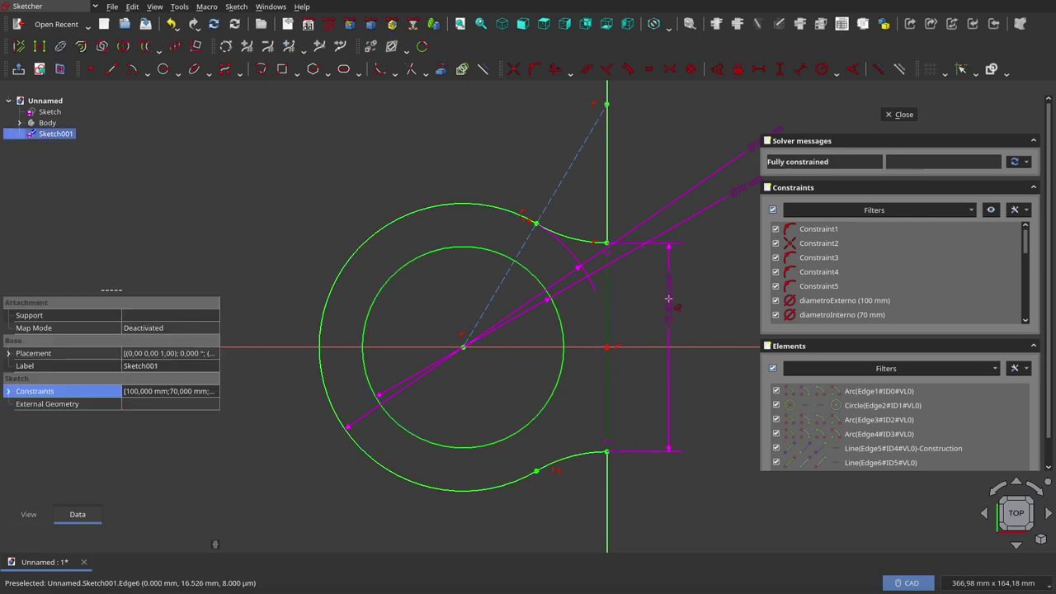
click(668, 299)
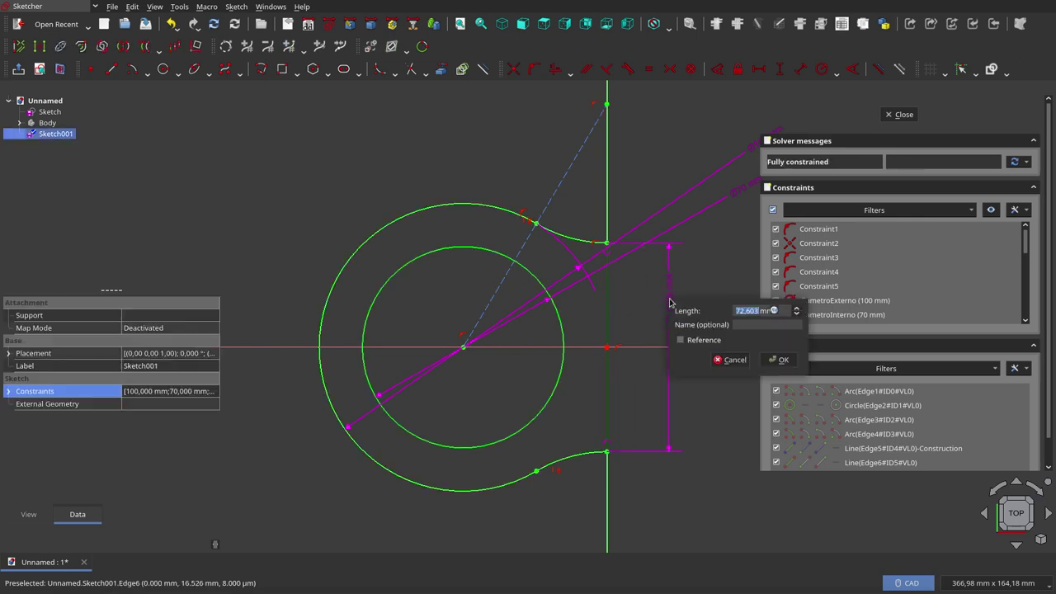
click(775, 311)
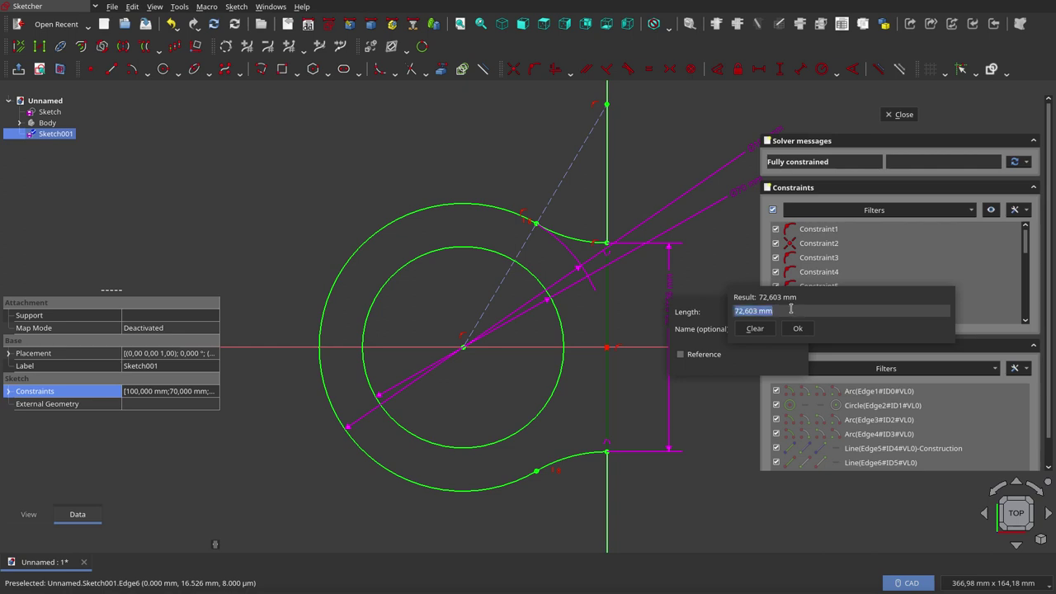
text(cons)
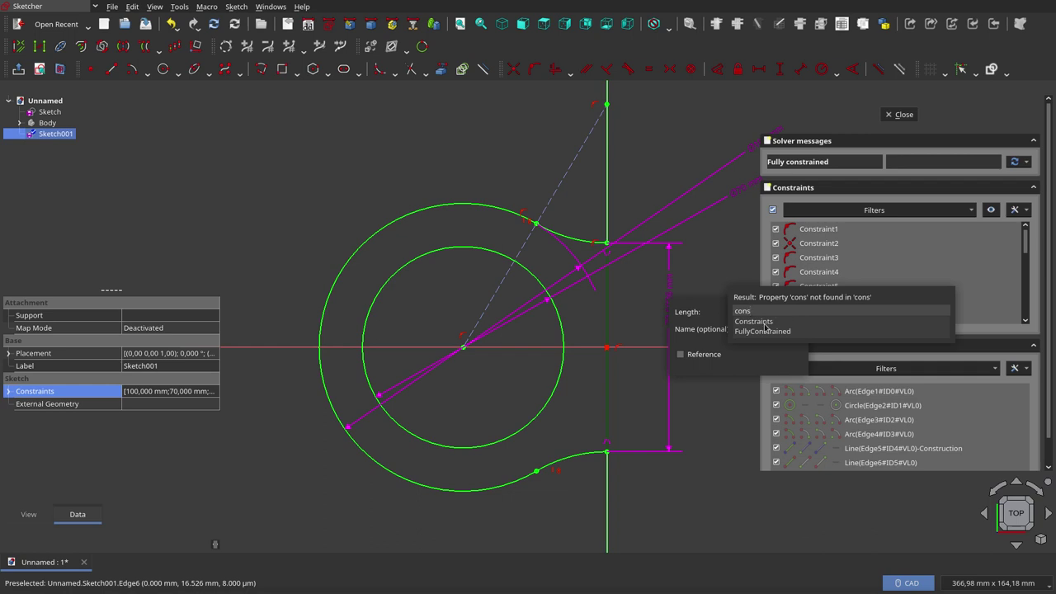
click(765, 323)
click(784, 332)
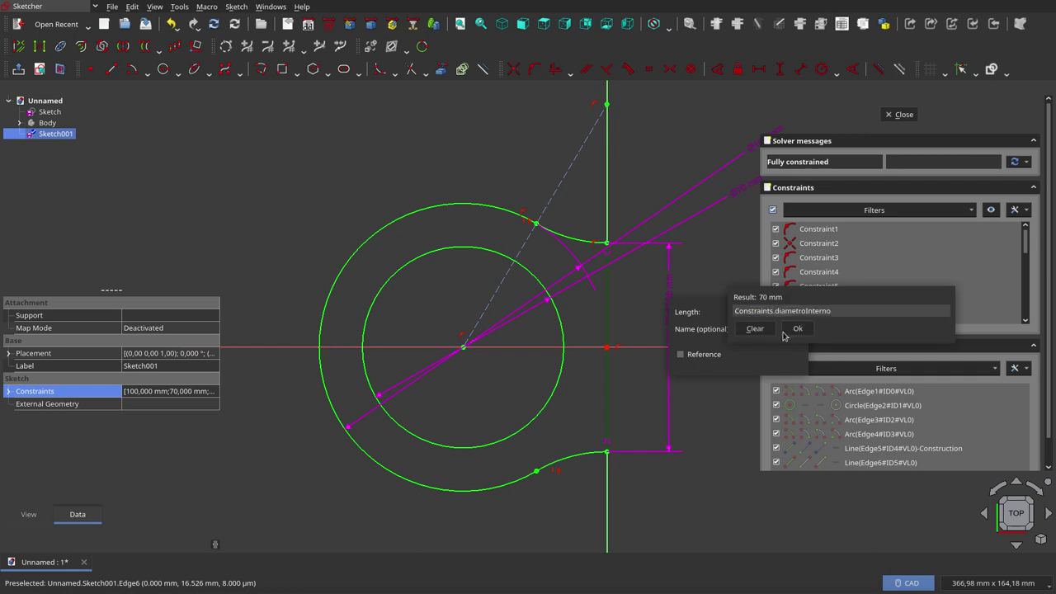
click(797, 333)
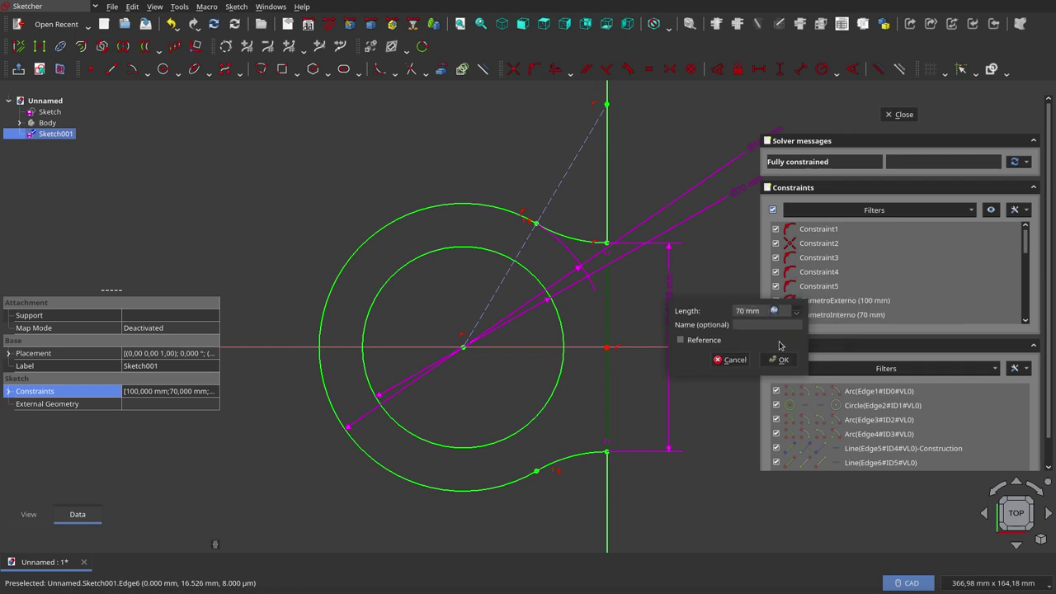
click(779, 357)
mouse_move(903, 99)
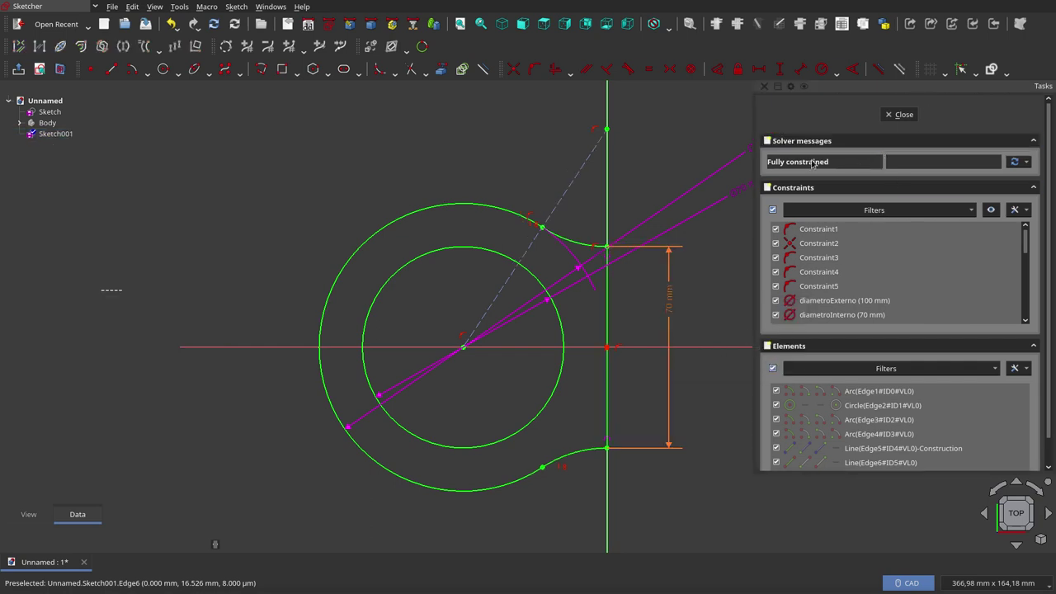
scroll(422, 289, down, 2)
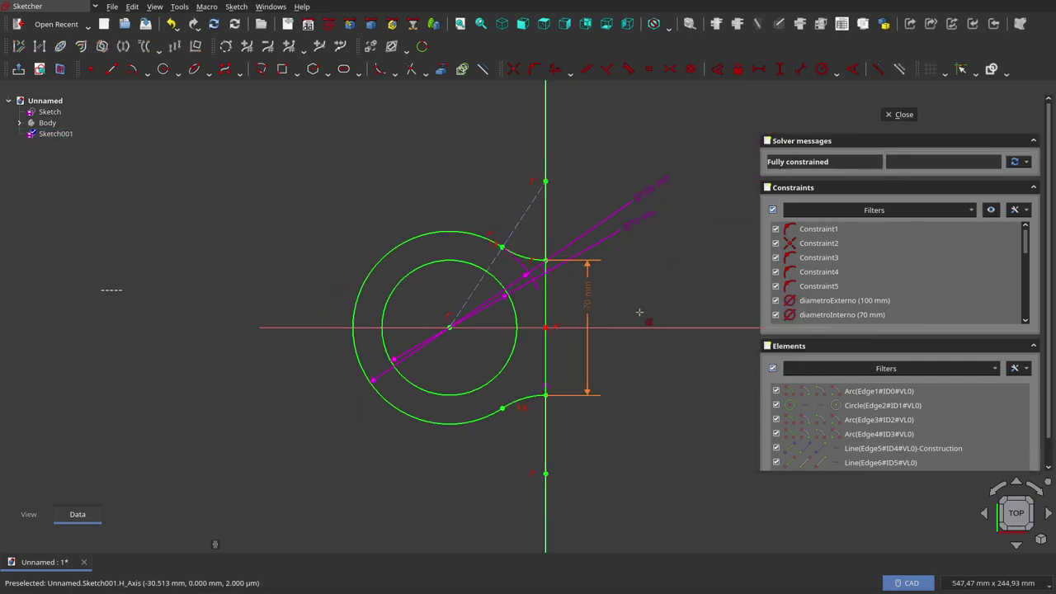
Close Sketch001, orbit, and briefly show then hide the Body so the ring outline stands alone.
click(899, 115)
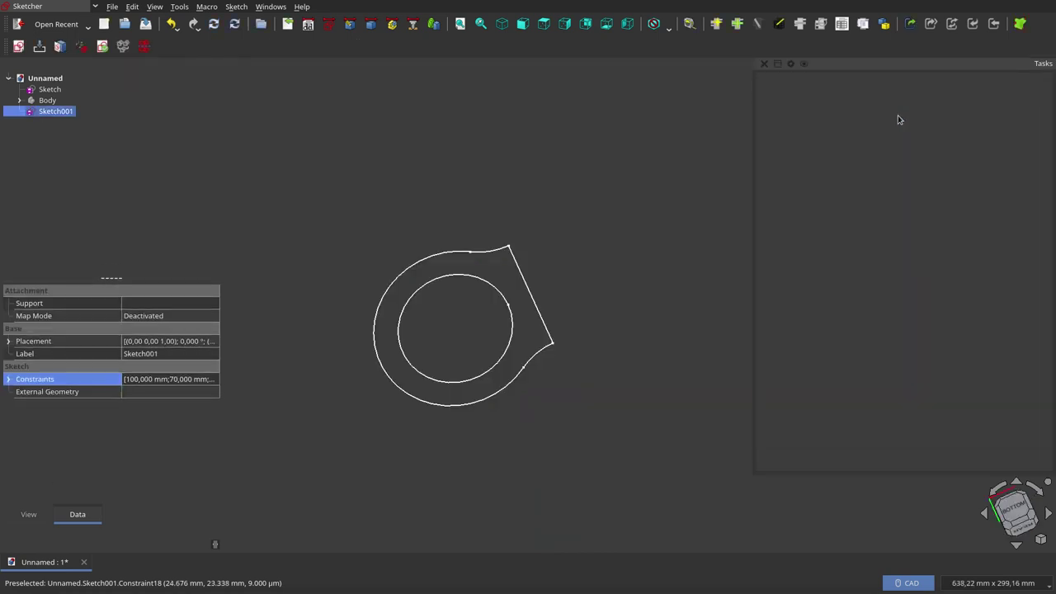
mouse_move(537, 377)
middle_down()
mouse_move(438, 408)
mouse_move(424, 431)
middle_up()
click(48, 100)
key(space)
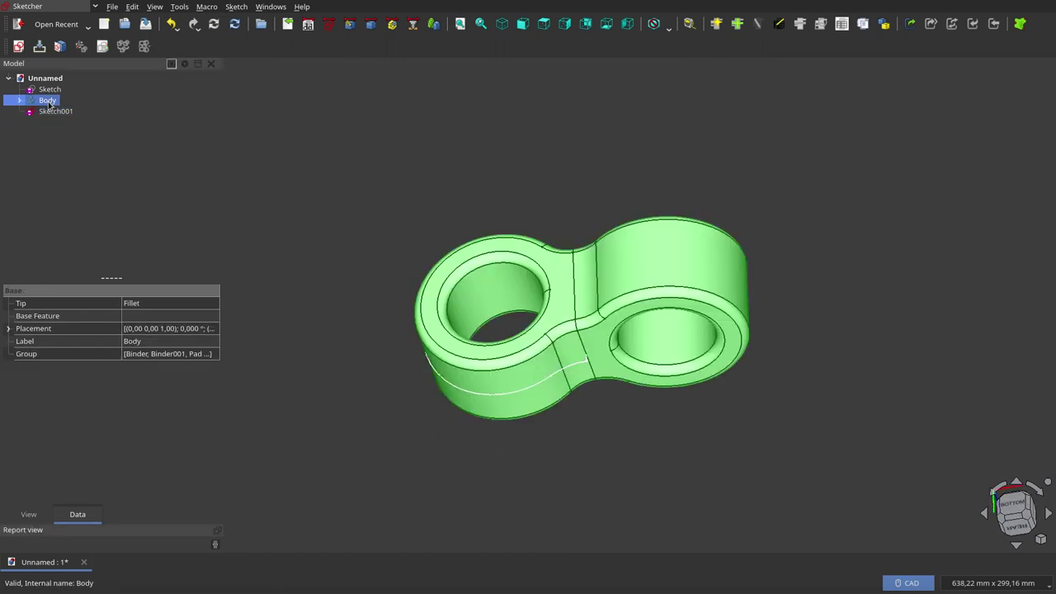
key(space)
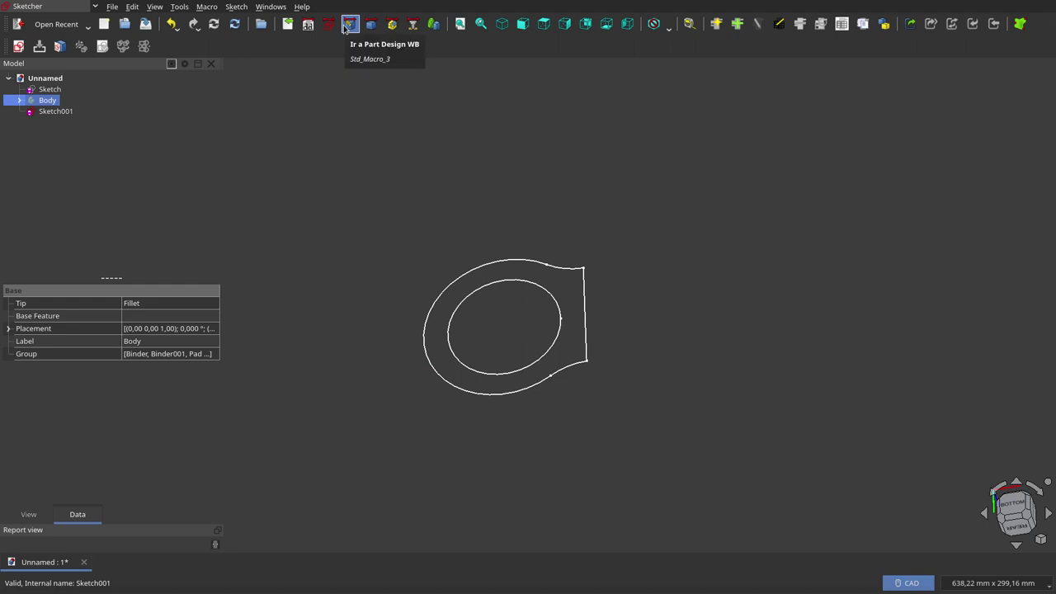
click(48, 78)
Create a new Body in Part Design, bind Sketch001 into it, and make it active.
click(45, 78)
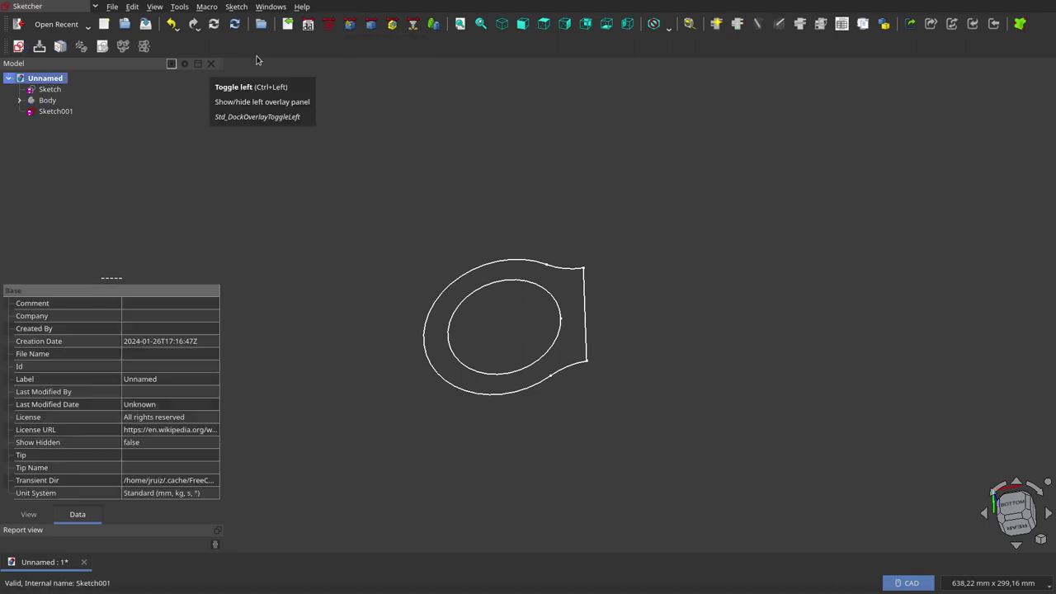
click(350, 23)
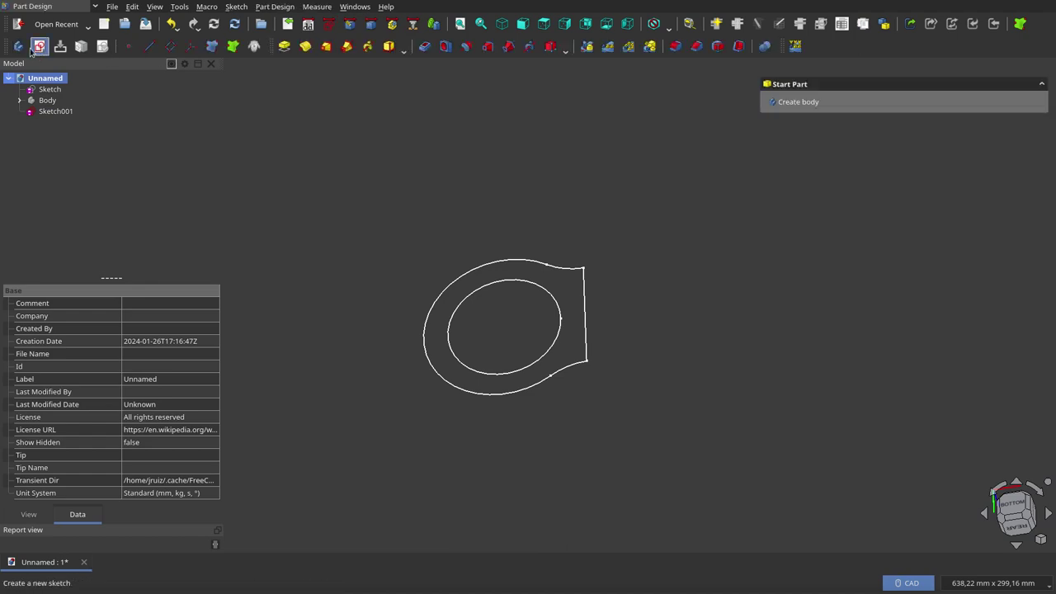
click(19, 45)
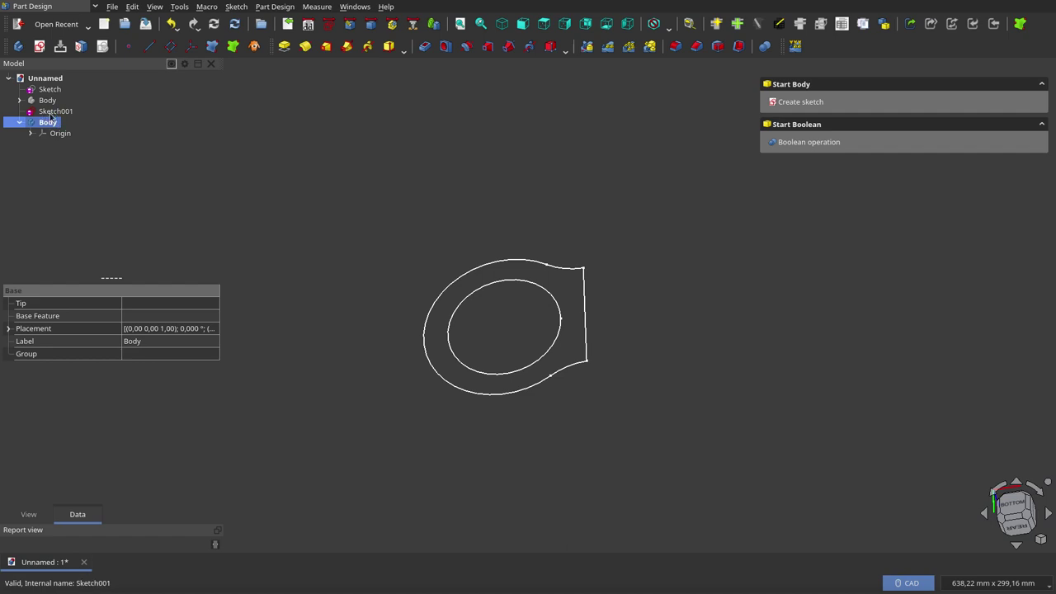
click(62, 114)
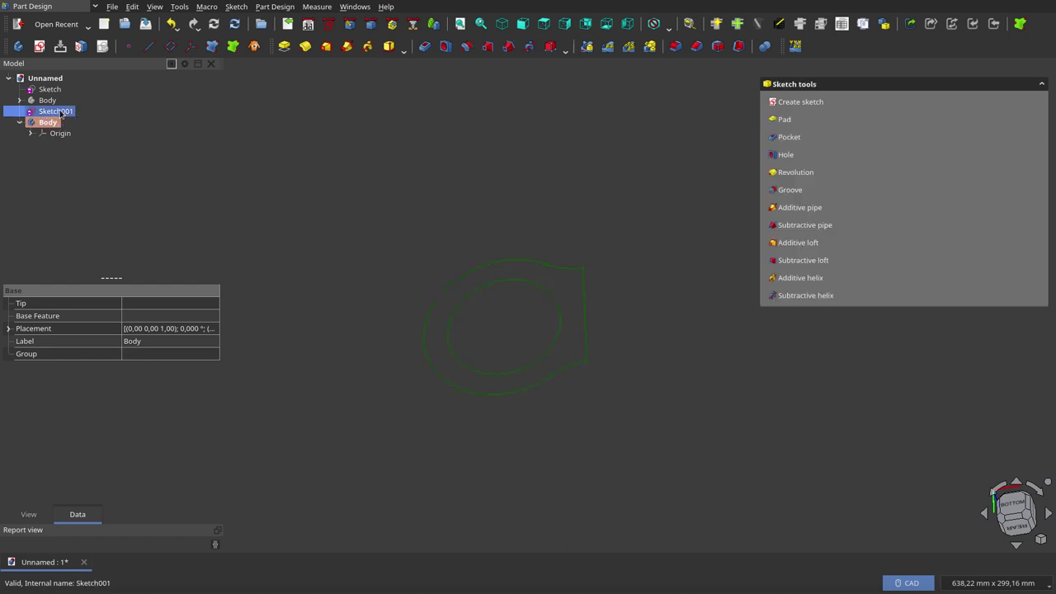
click(239, 49)
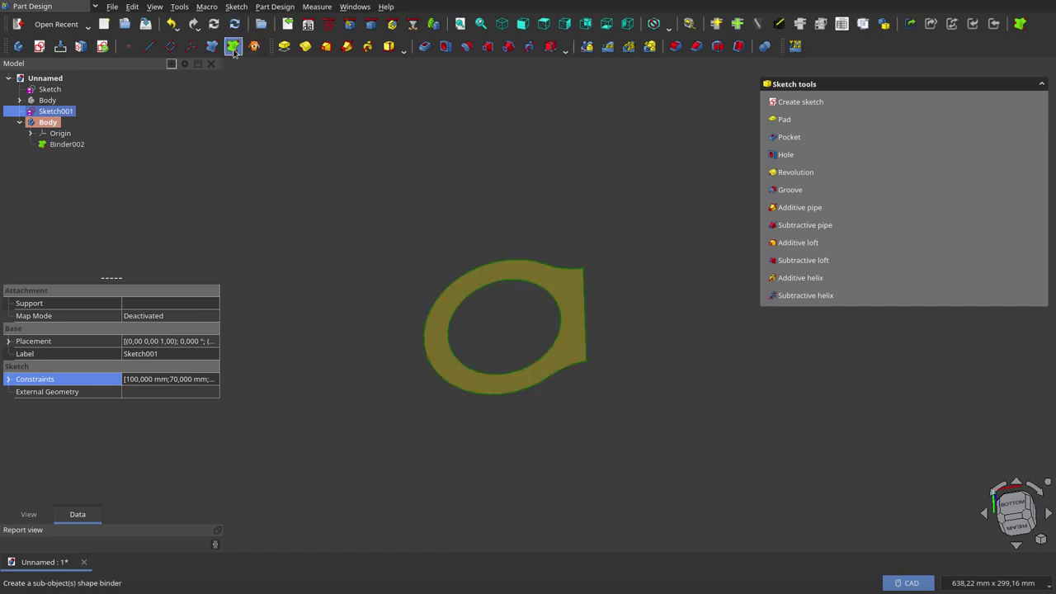
click(239, 48)
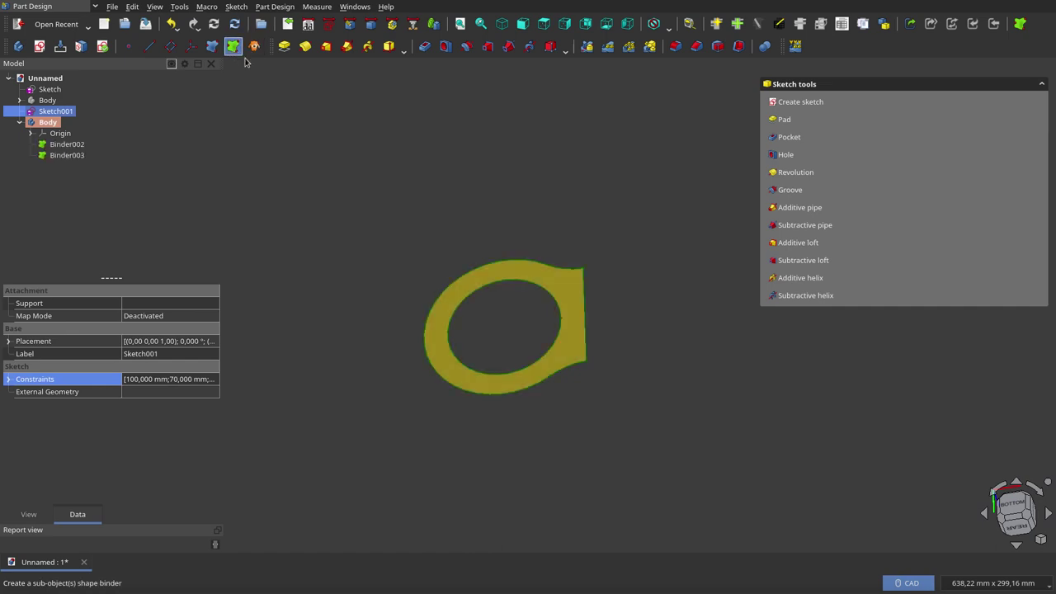
double_click(54, 122)
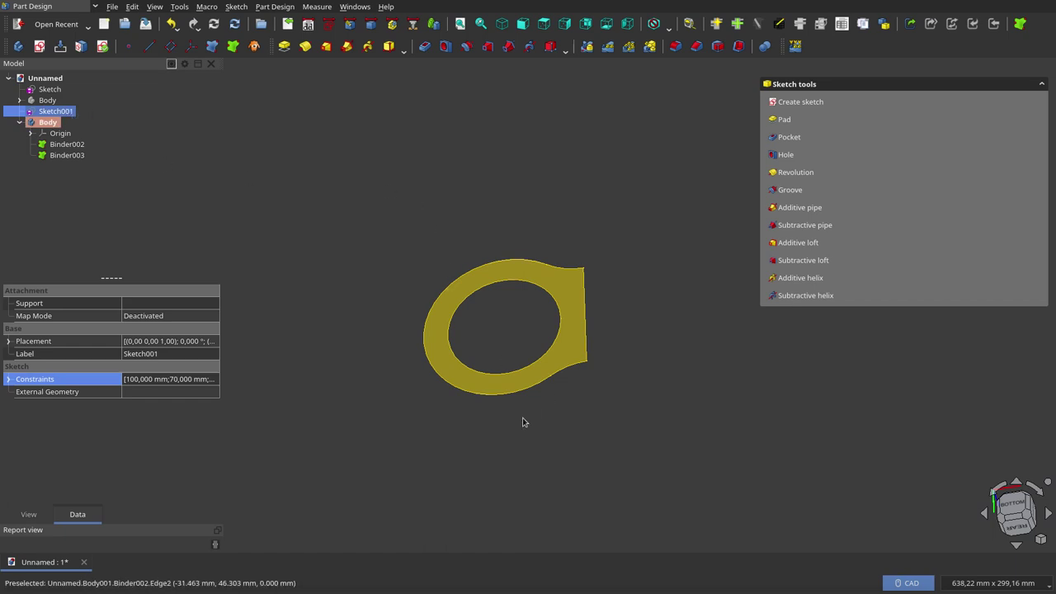
Orbit, briefly show the first Body, then select Binder003 to display its properties.
mouse_move(522, 423)
middle_down()
mouse_move(616, 245)
mouse_move(684, 231)
mouse_move(699, 179)
mouse_move(689, 203)
middle_up()
click(48, 100)
key(space)
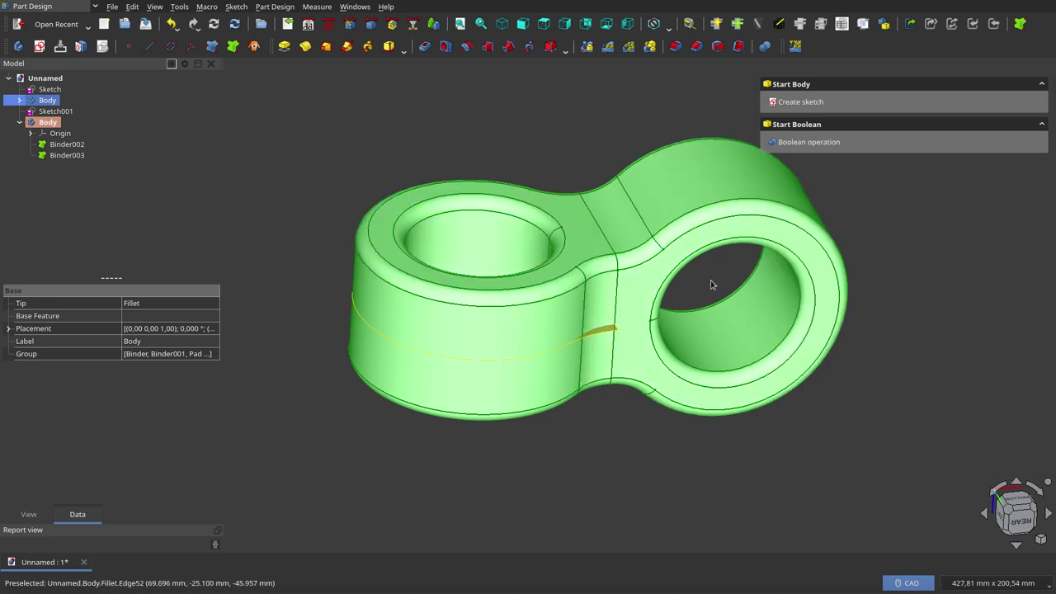
key(space)
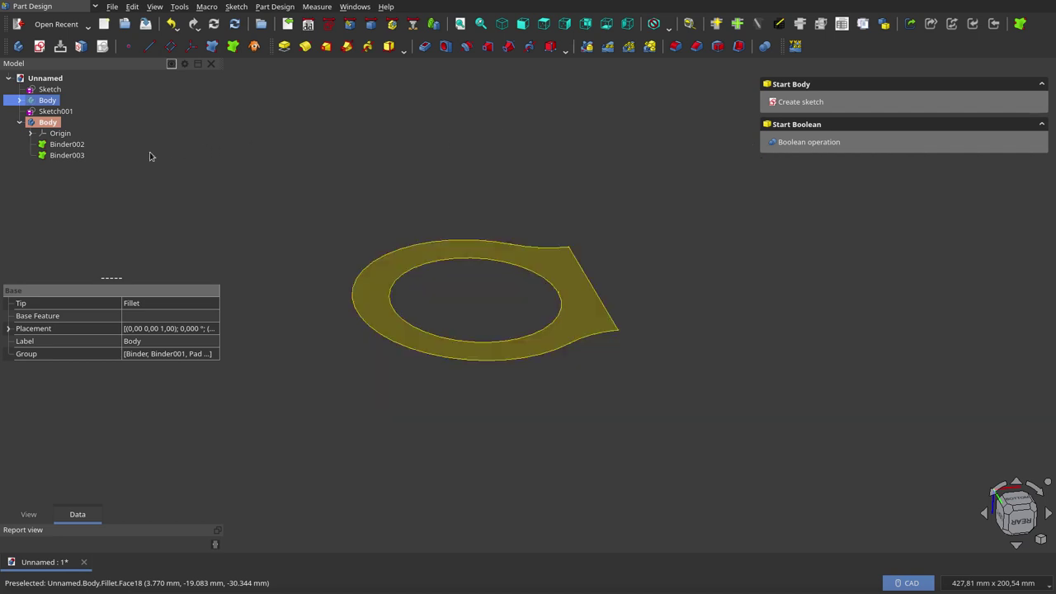
click(66, 156)
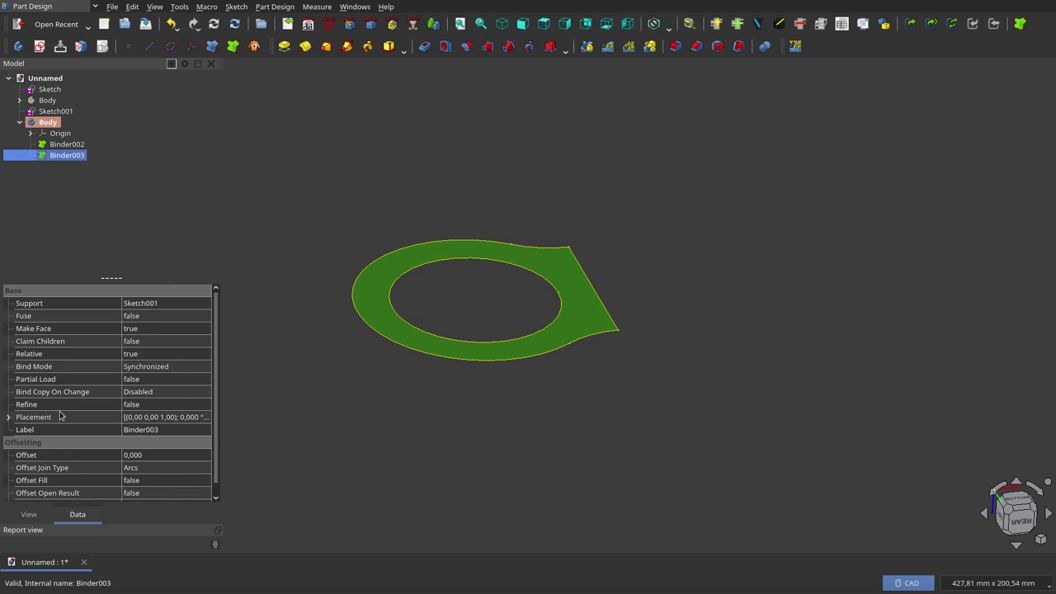
key(Escape)
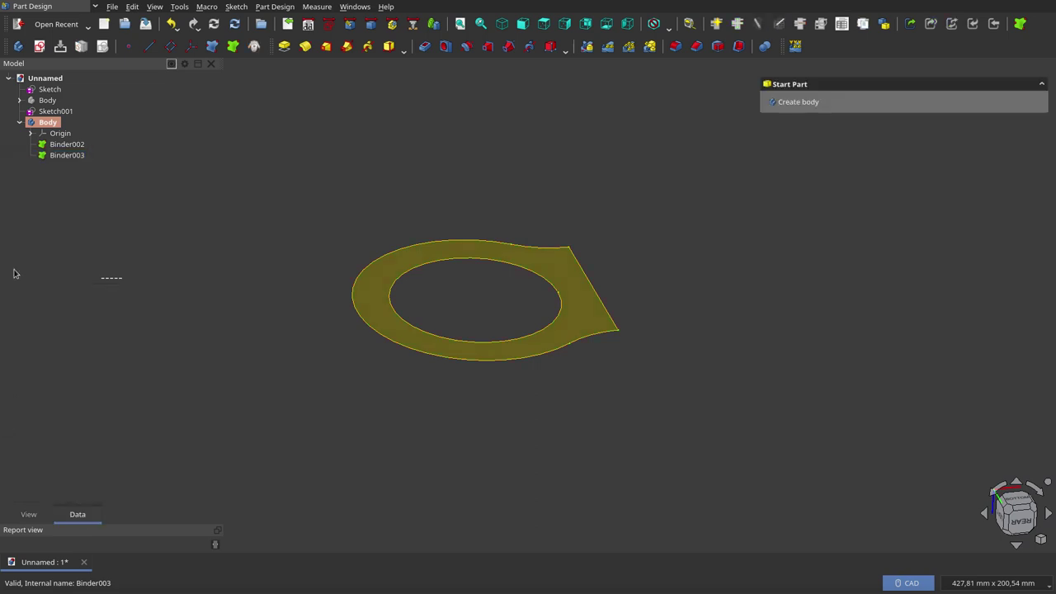
click(56, 156)
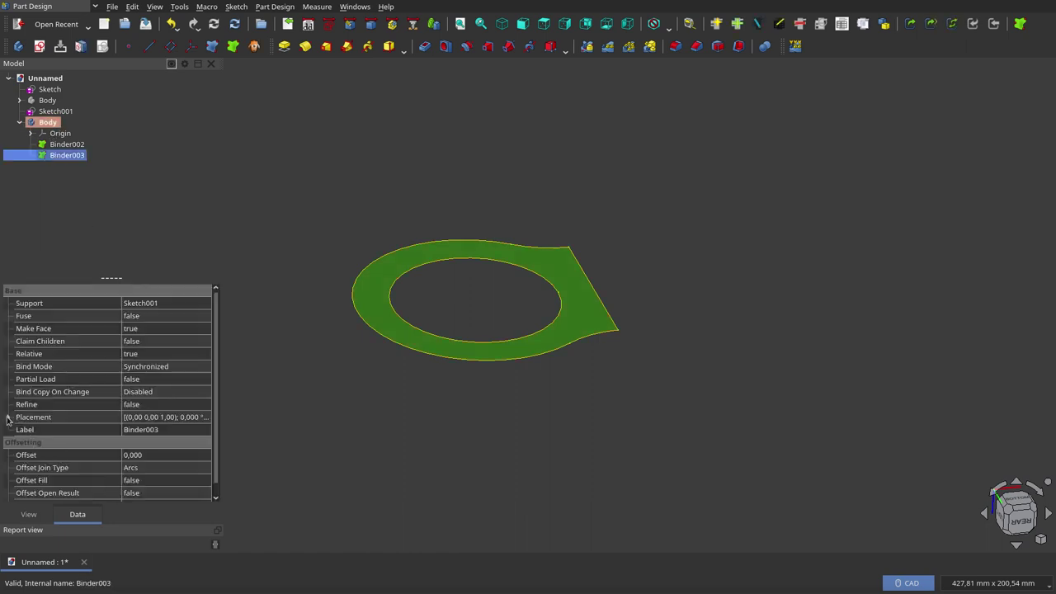
Set Binder003's placement axis y to 1 and begin raising the rotation angle.
click(9, 418)
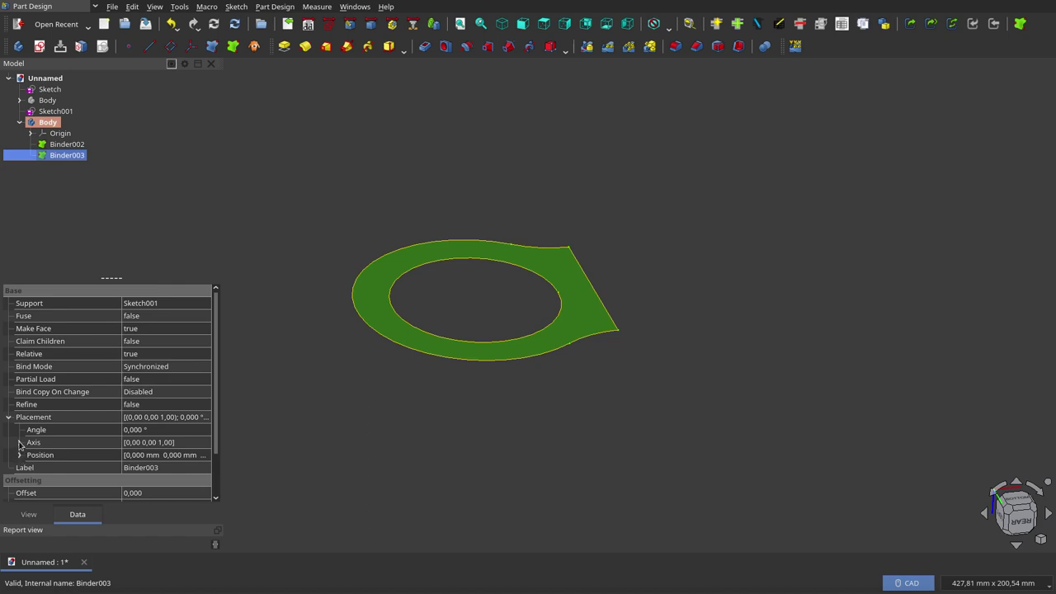
click(19, 443)
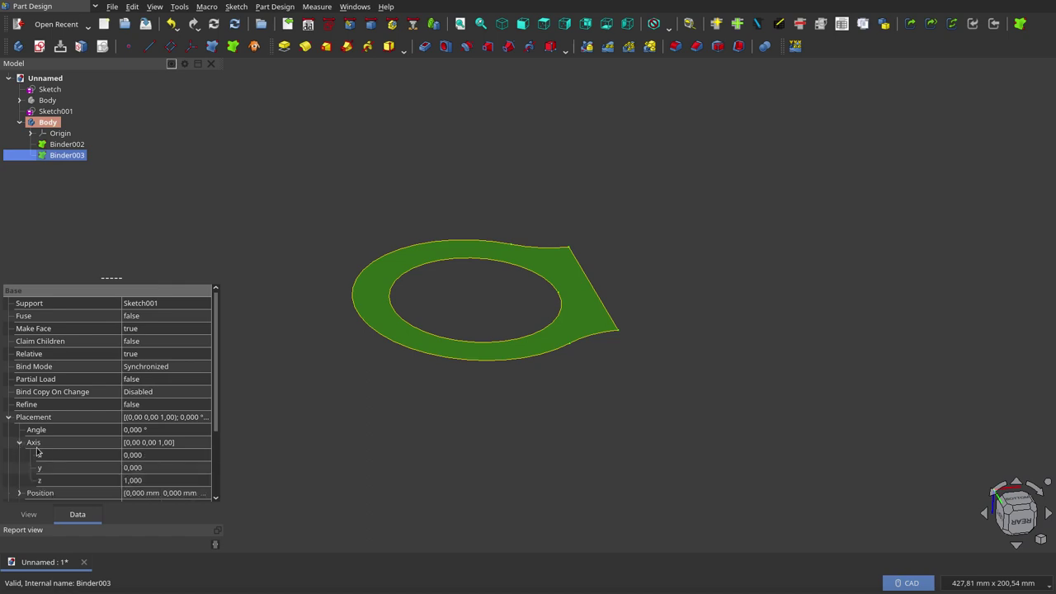
click(134, 469)
text(1,000)
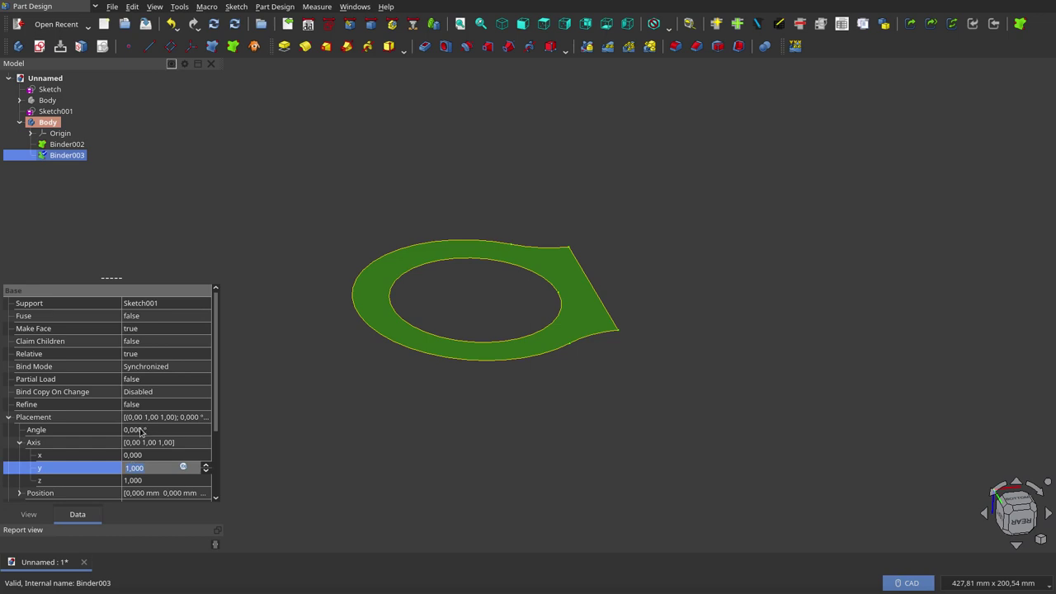
click(133, 430)
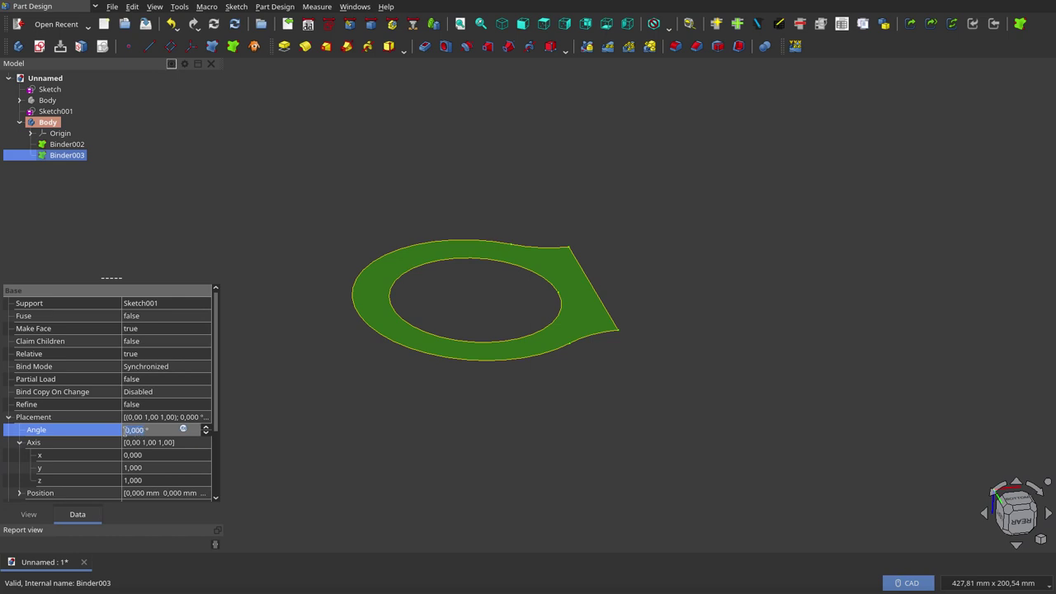
scroll(124, 430, up, 6)
scroll(124, 430, up, 7)
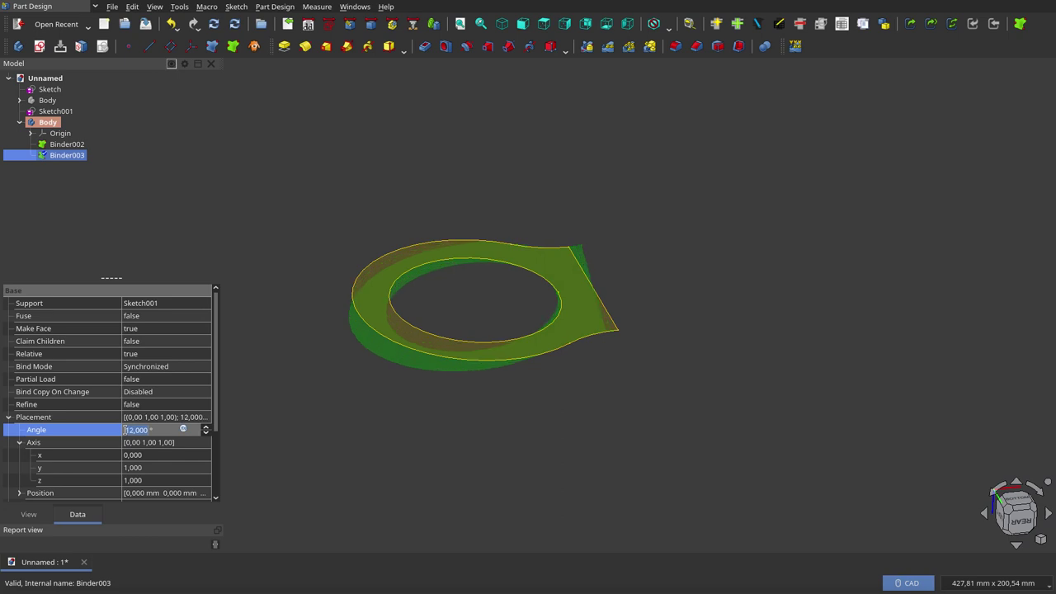
scroll(125, 430, up, 7)
scroll(125, 430, up, 8)
scroll(125, 430, up, 8)
scroll(125, 430, up, 8)
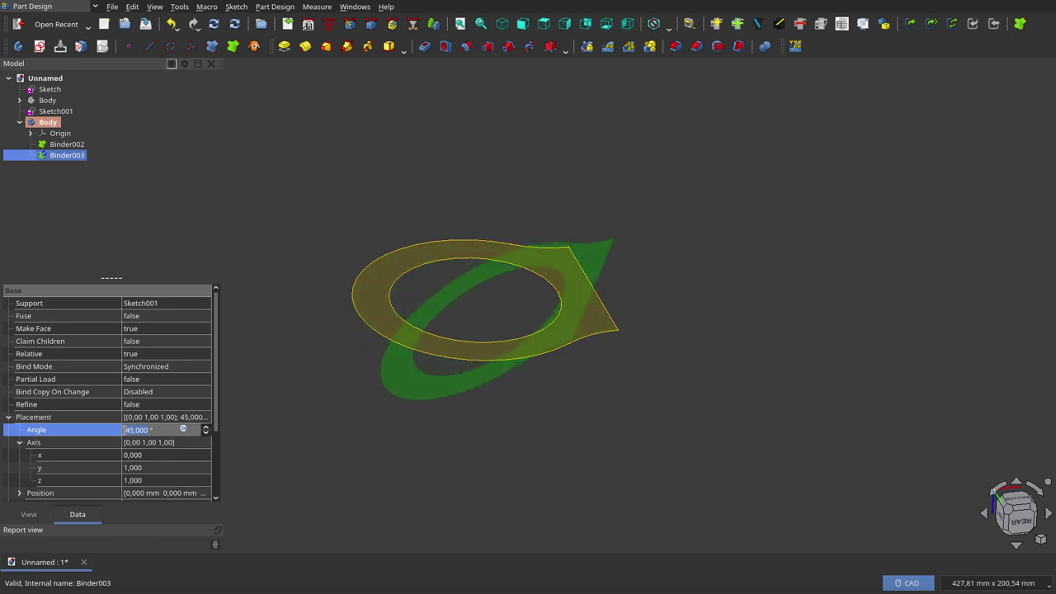
scroll(124, 430, up, 8)
scroll(125, 430, up, 8)
scroll(125, 430, up, 9)
scroll(125, 430, up, 9)
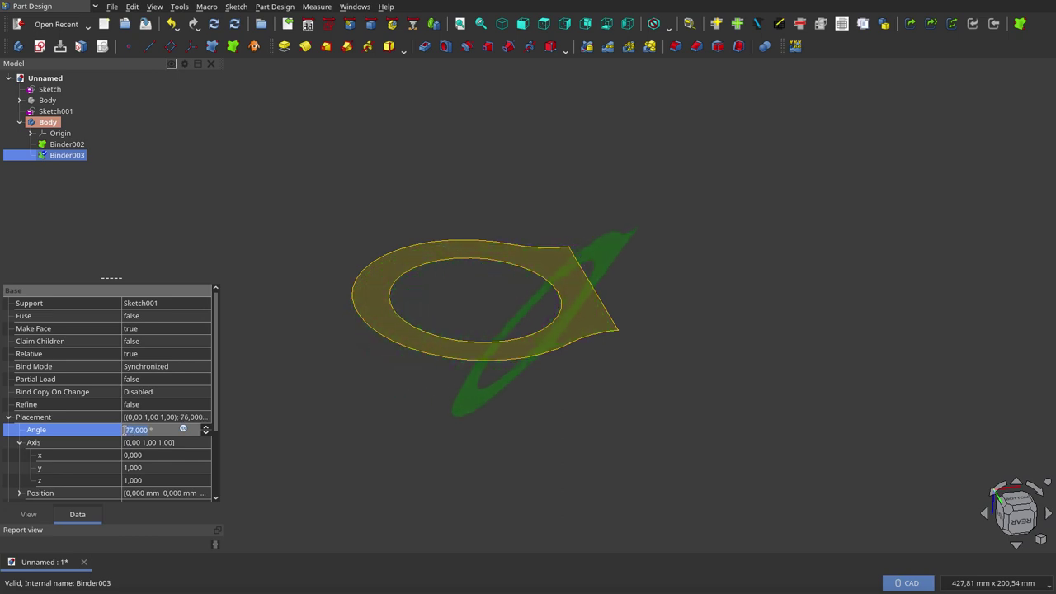
scroll(124, 430, up, 9)
scroll(125, 430, up, 5)
scroll(125, 430, up, 5)
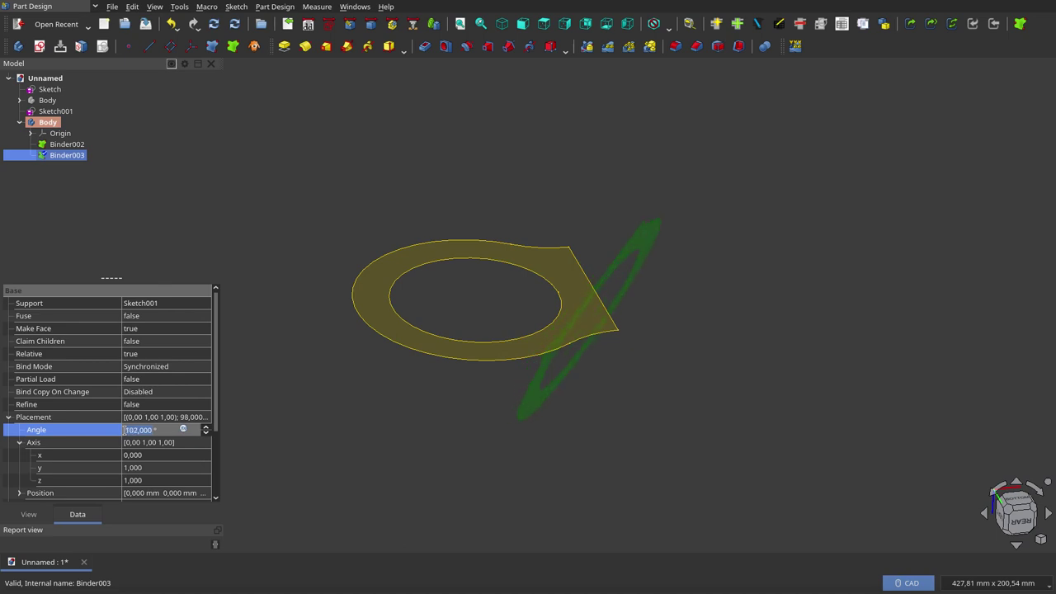
scroll(125, 430, down, 4)
text(90,000)
Keep raising Binder003's angle to about 180° so the ring stands perpendicular.
middle_drag(681, 388, 558, 377)
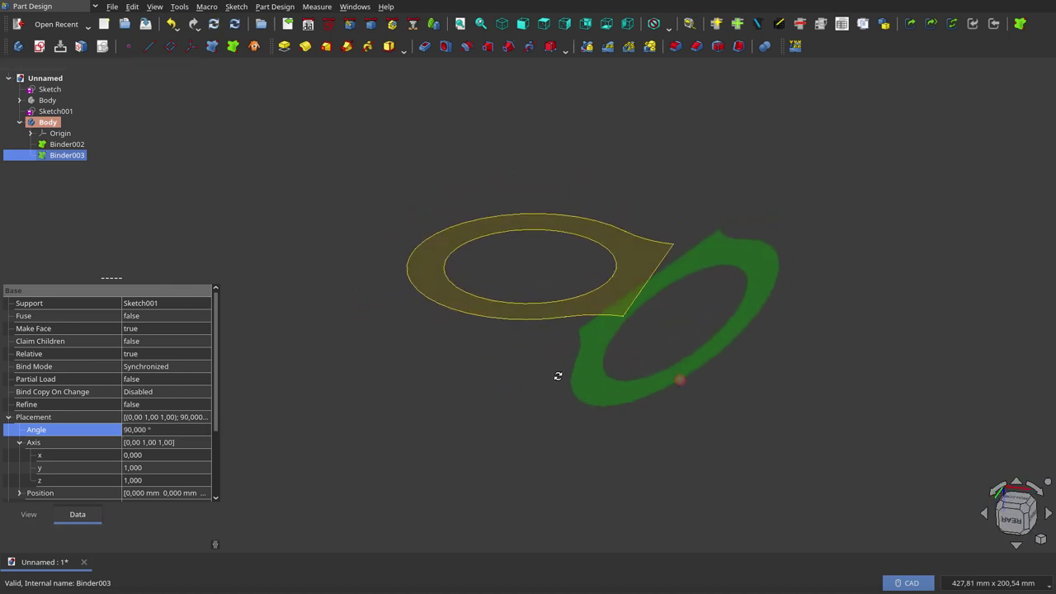
click(131, 430)
scroll(130, 430, up, 3)
scroll(130, 430, up, 7)
scroll(130, 430, up, 7)
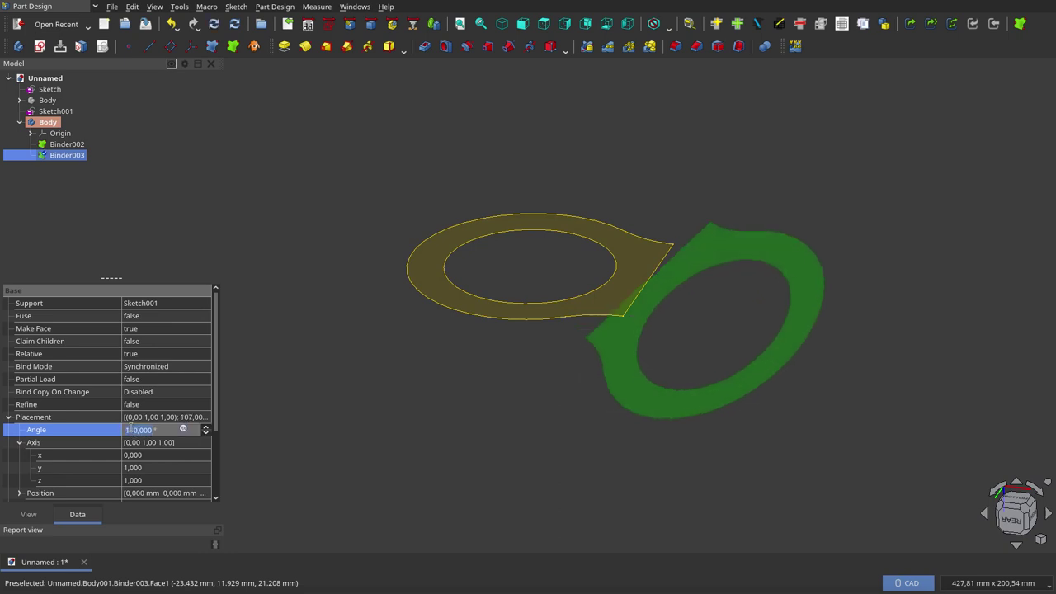
scroll(131, 430, up, 8)
scroll(130, 430, up, 7)
scroll(130, 430, up, 8)
scroll(130, 430, up, 8)
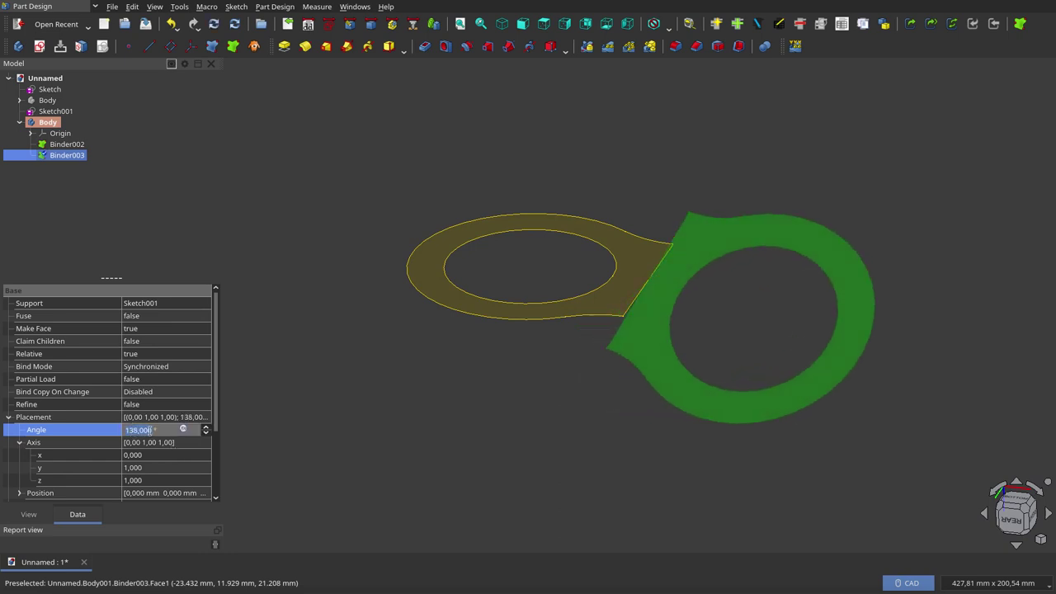
scroll(147, 430, up, 5)
scroll(143, 430, up, 5)
scroll(142, 430, up, 6)
scroll(141, 430, up, 5)
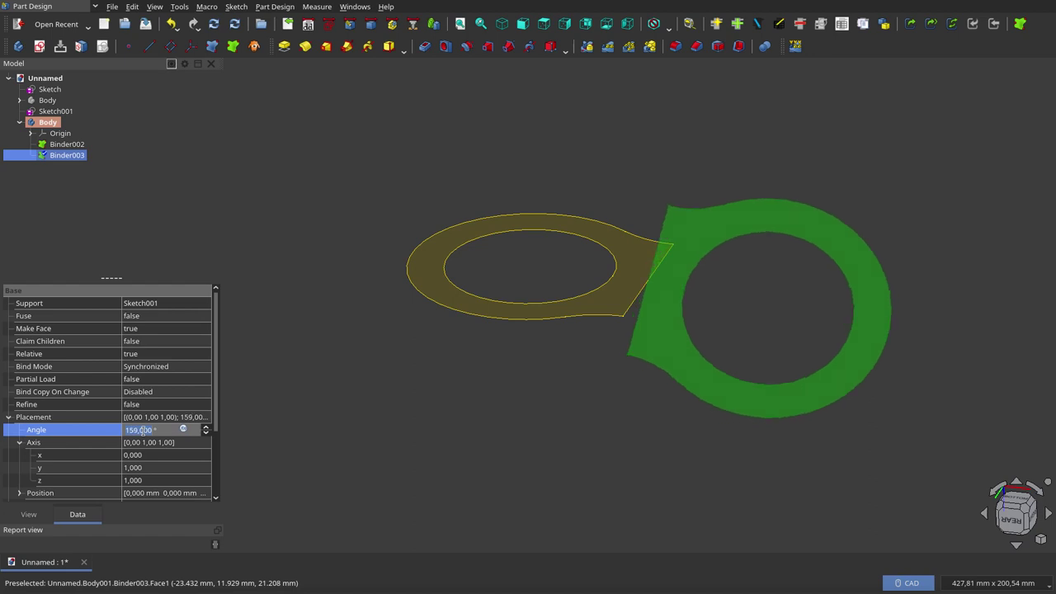
scroll(142, 430, up, 5)
scroll(142, 430, up, 6)
scroll(142, 430, up, 5)
scroll(142, 430, up, 6)
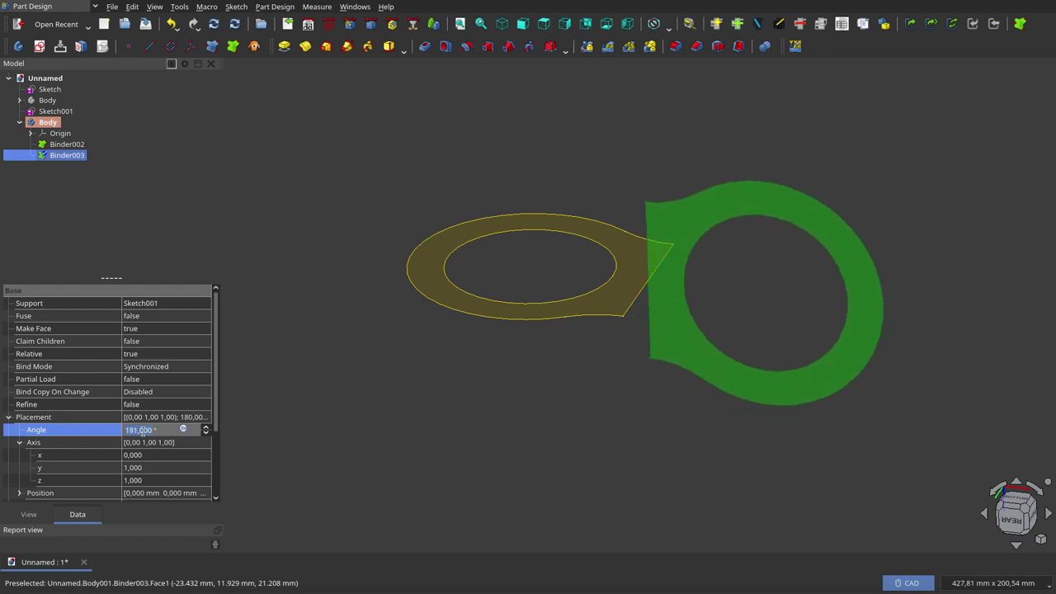
Orbit to check both rings share the straight edge, then select Binder002.
click(530, 419)
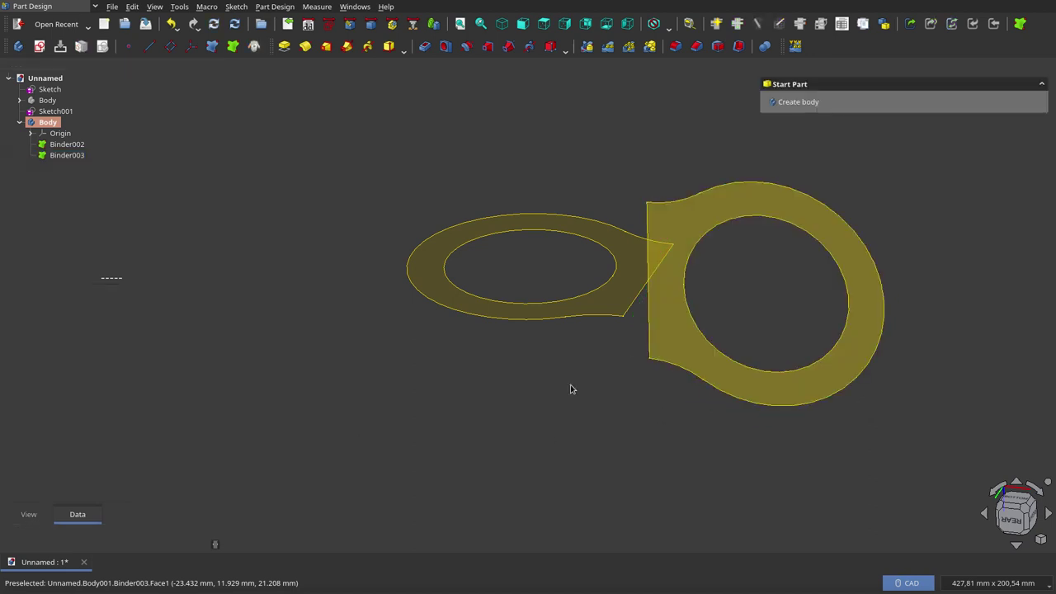
mouse_move(571, 389)
middle_down()
mouse_move(541, 395)
mouse_move(592, 464)
mouse_move(603, 384)
mouse_move(625, 334)
mouse_move(356, 321)
mouse_move(288, 342)
mouse_move(422, 378)
mouse_move(613, 372)
mouse_move(632, 361)
mouse_move(589, 328)
mouse_move(636, 377)
middle_up()
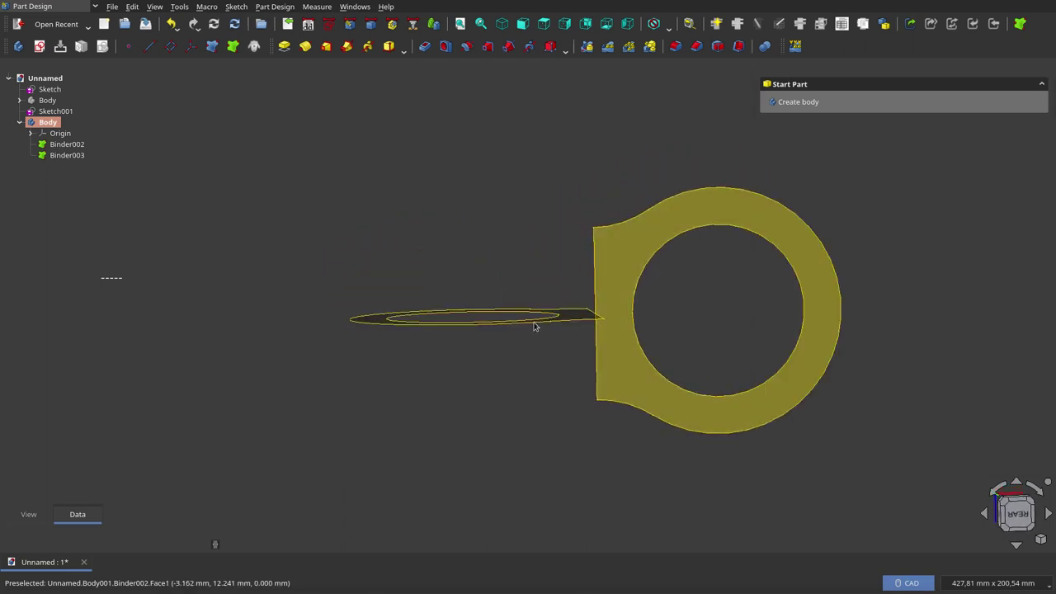
scroll(321, 339, down, 1)
scroll(588, 307, up, 1)
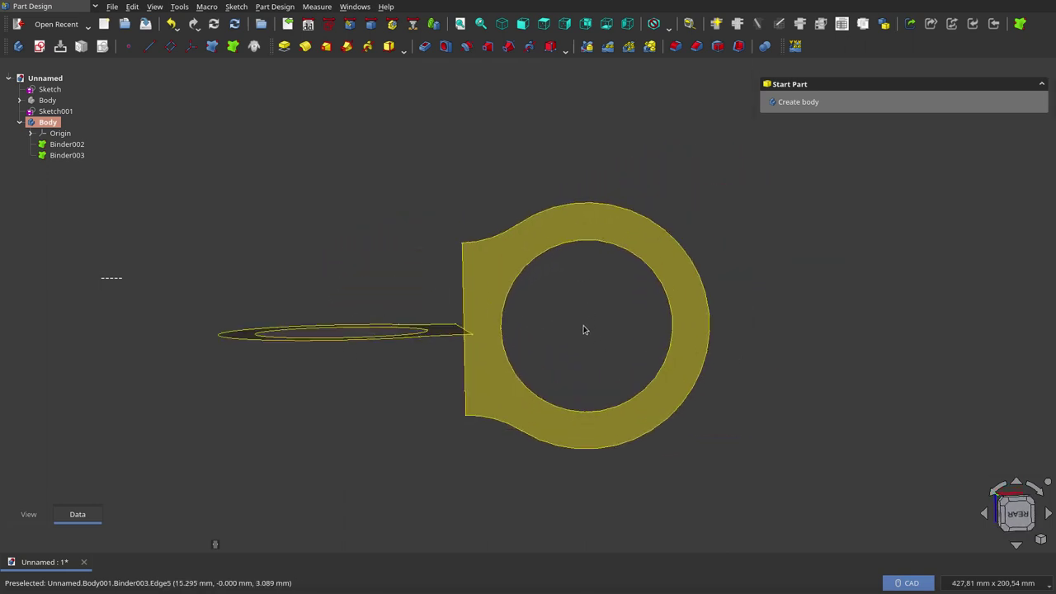
mouse_move(584, 330)
middle_down()
mouse_move(570, 354)
mouse_move(468, 309)
middle_up()
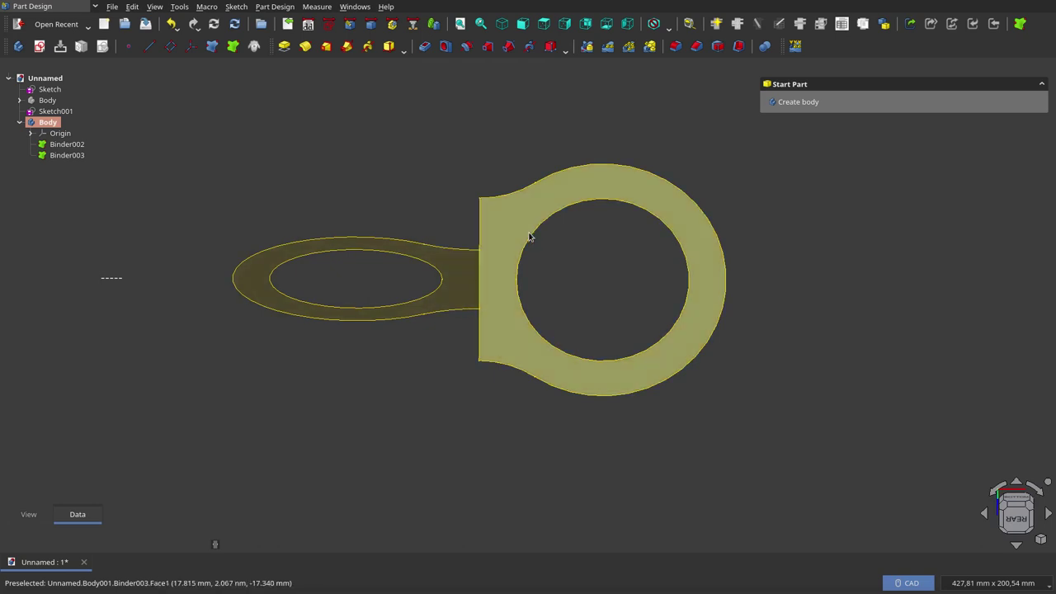
click(67, 145)
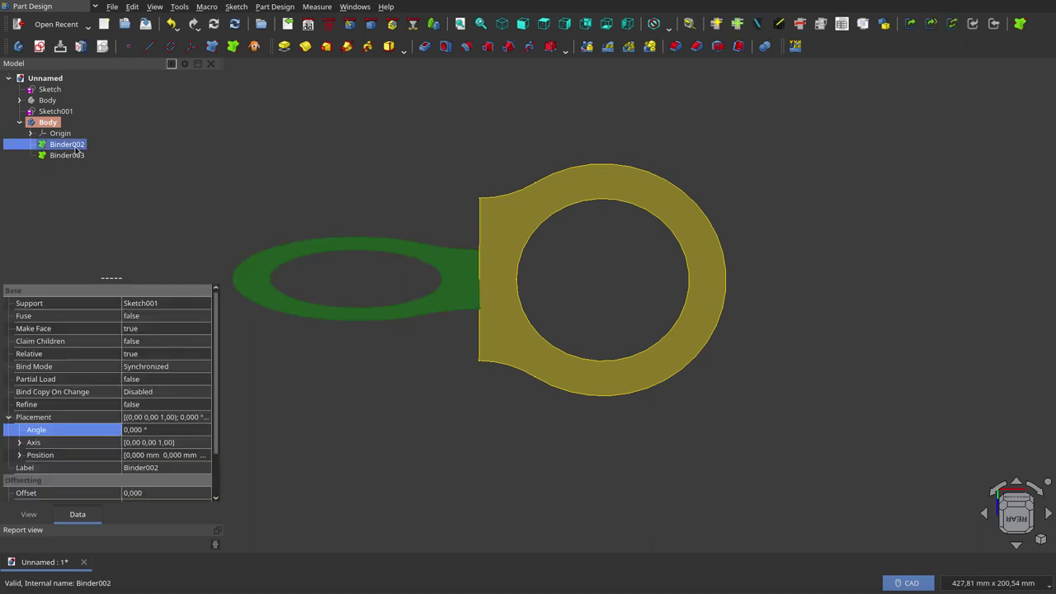
Pad Binder002 symmetric to plane with length Sketch001.Constraints.diametroInterno (70 mm).
click(284, 47)
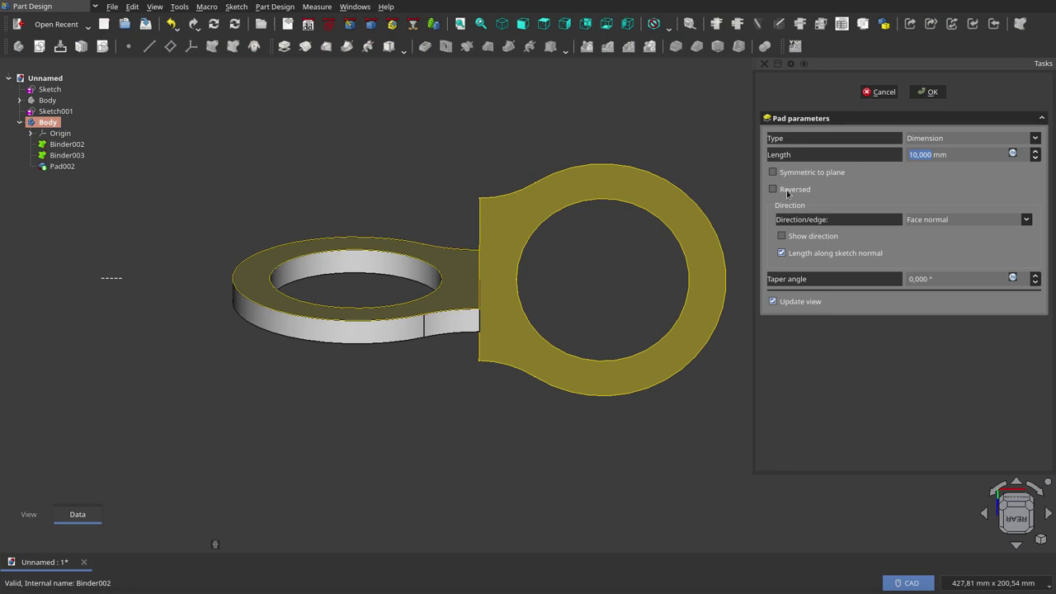
click(773, 173)
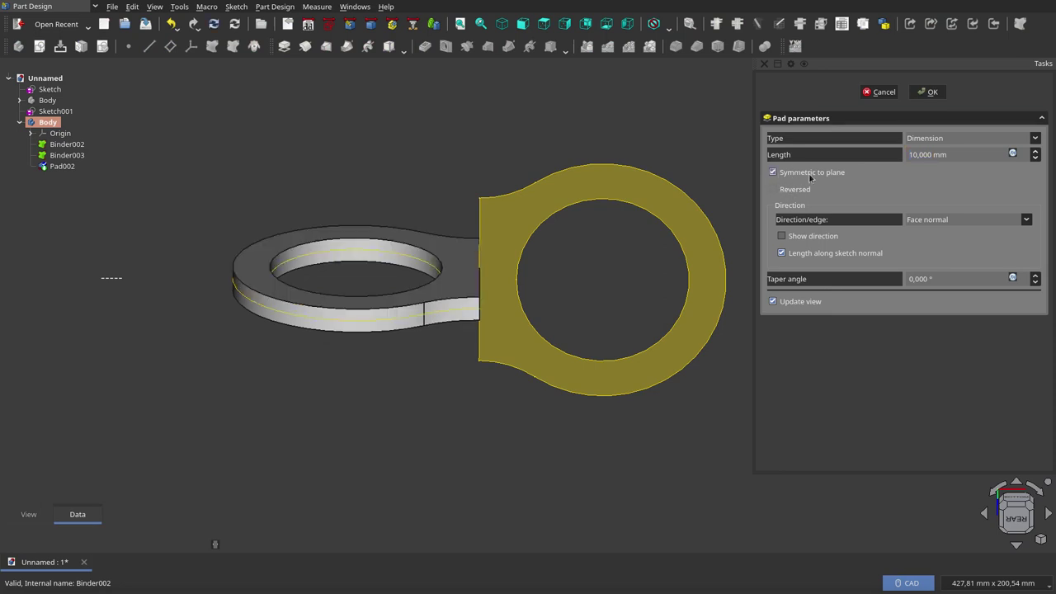
click(1014, 154)
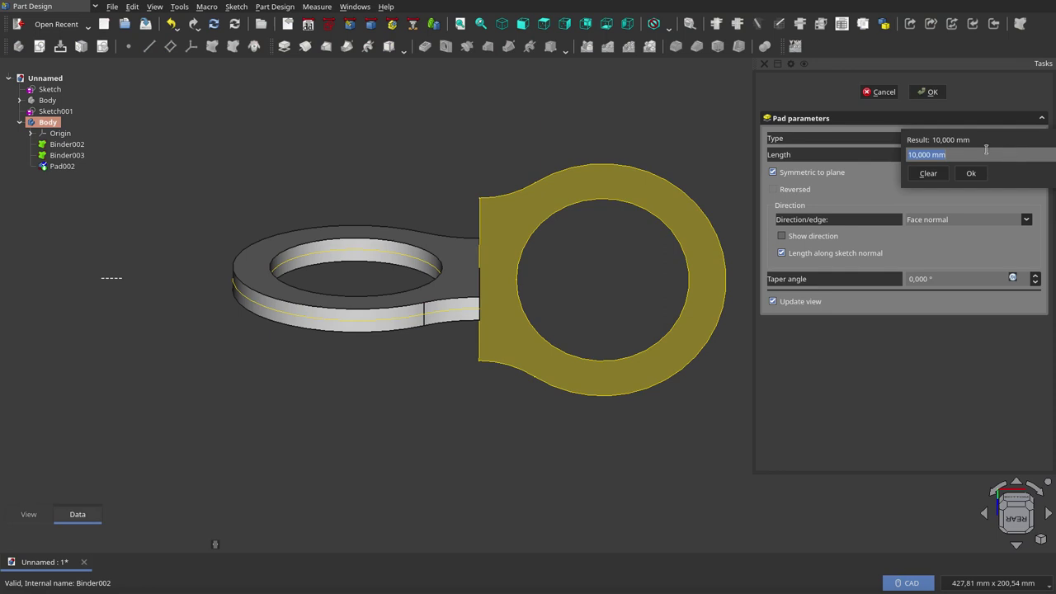
text(s)
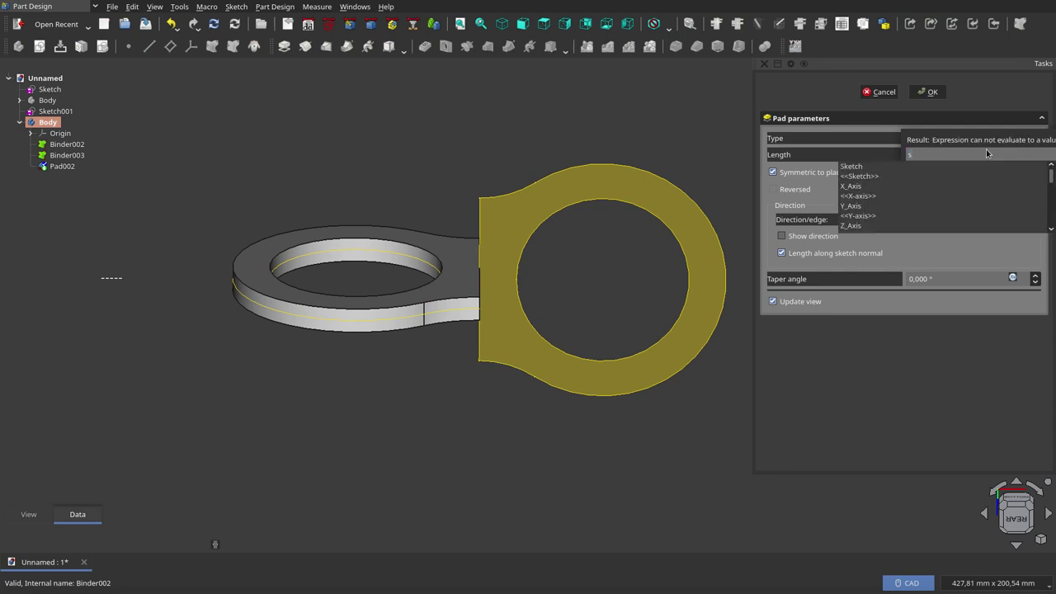
text(k)
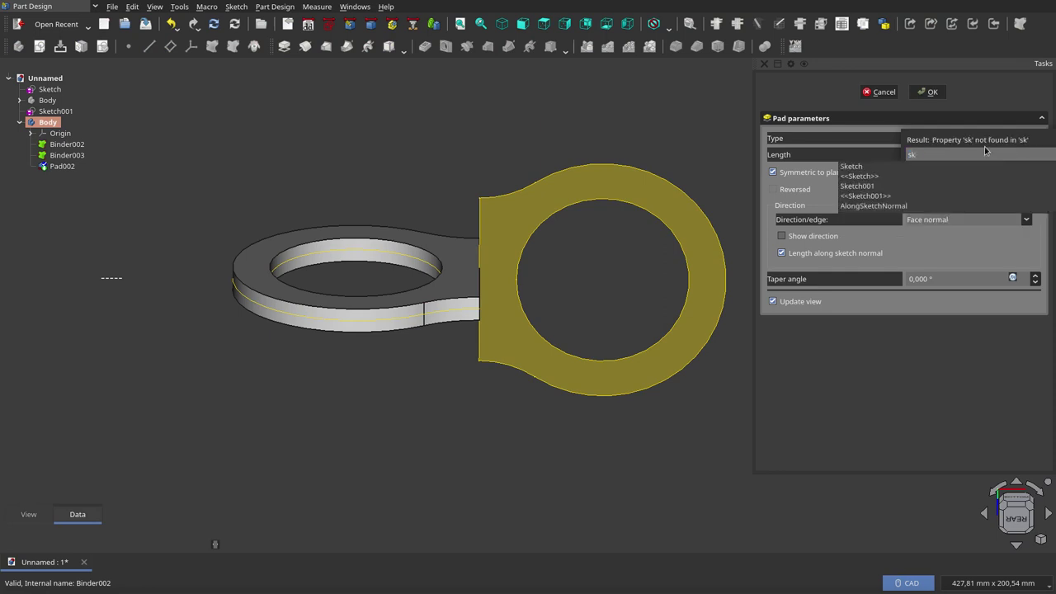
click(877, 186)
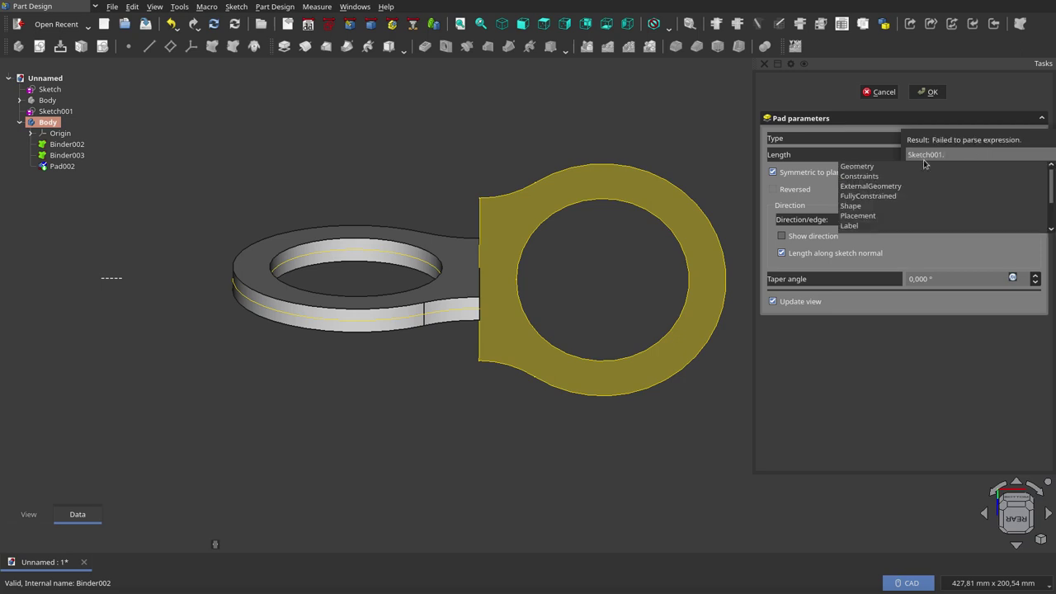
click(879, 176)
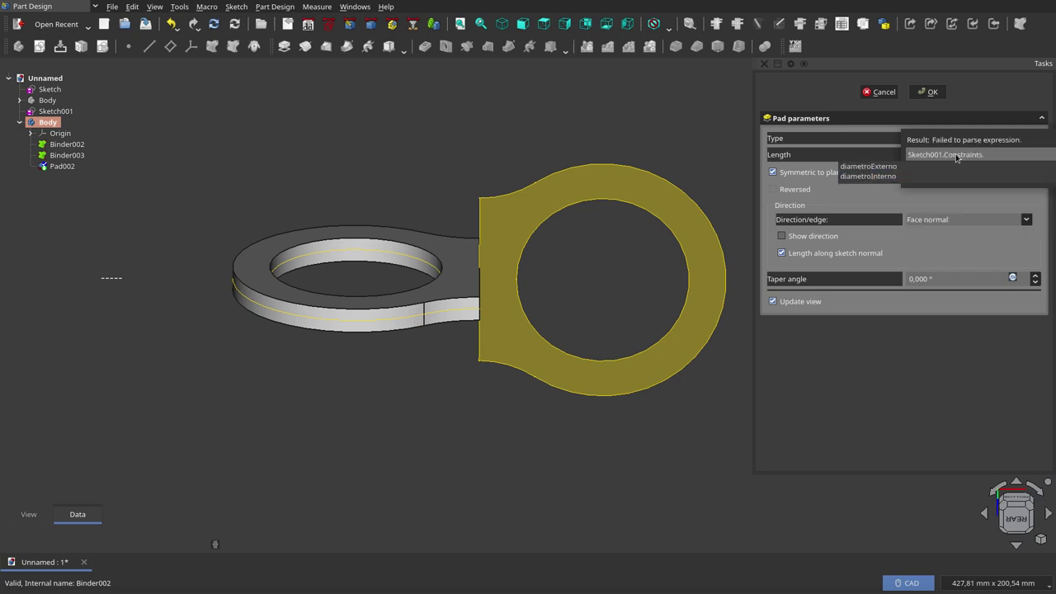
click(892, 177)
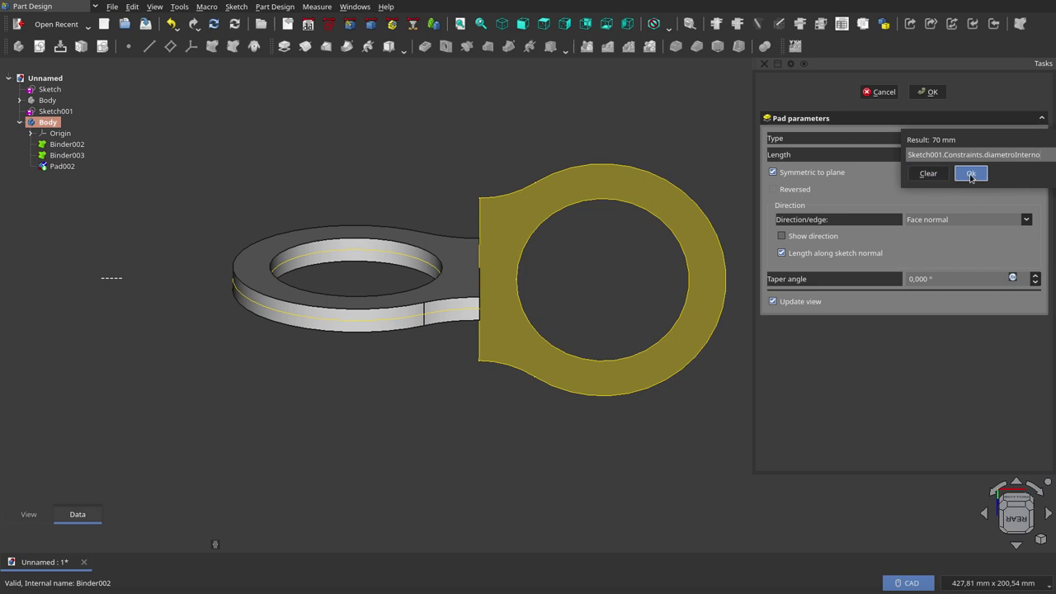
click(970, 174)
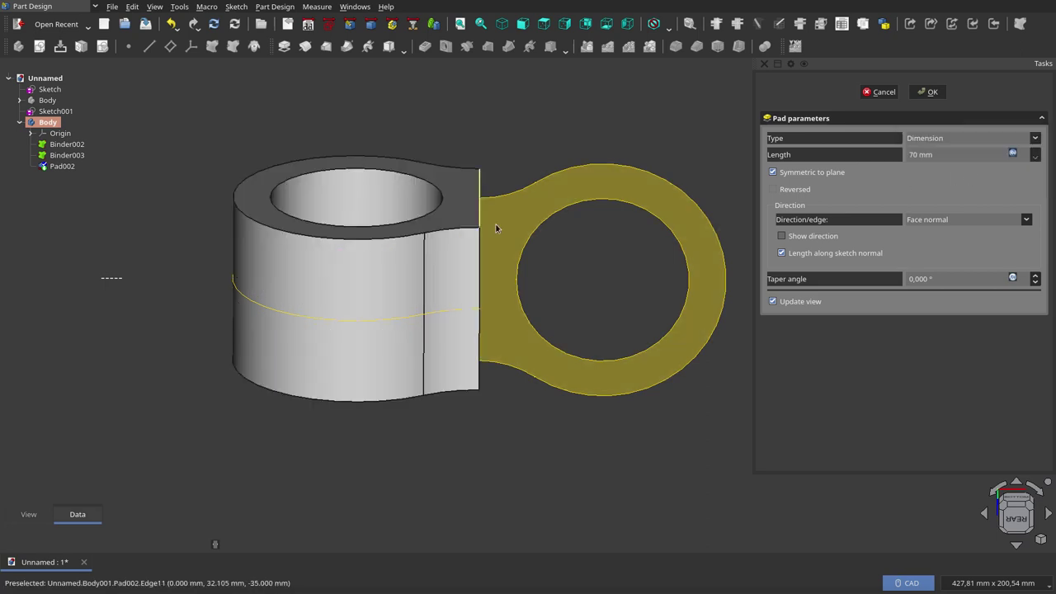
click(928, 91)
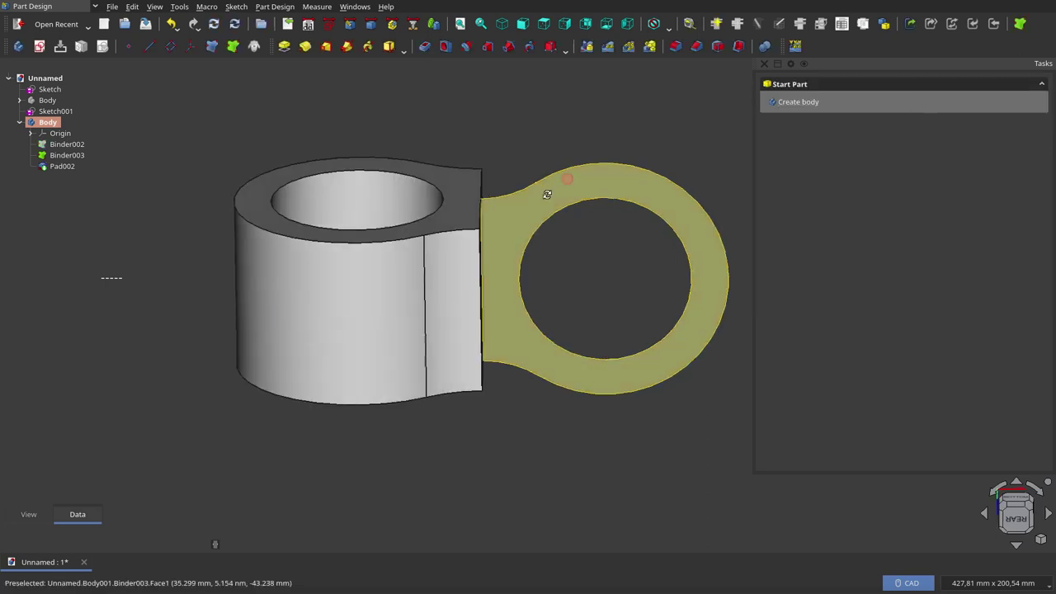
mouse_move(548, 194)
middle_down()
mouse_move(484, 242)
mouse_move(500, 223)
mouse_move(533, 220)
middle_up()
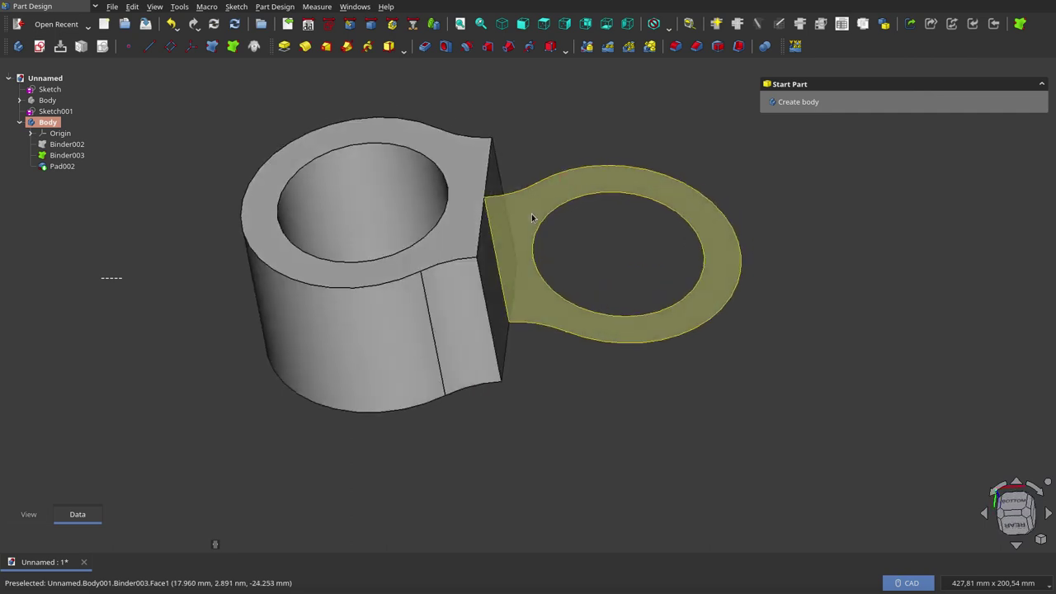
Pad Binder003 symmetrically with a diametroInterno length, then delete the resulting Pad003.
click(76, 156)
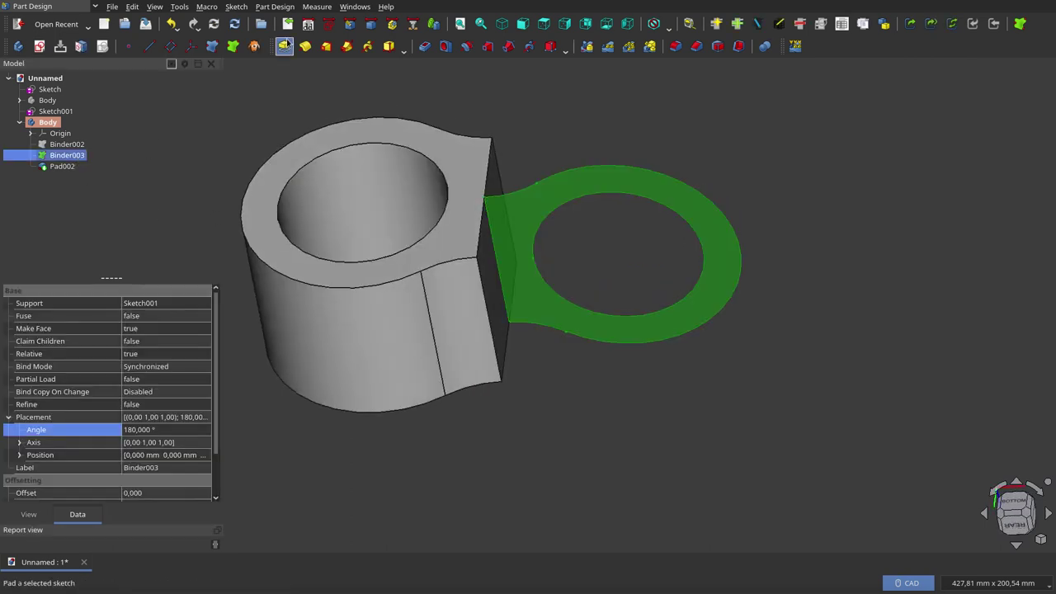
click(284, 46)
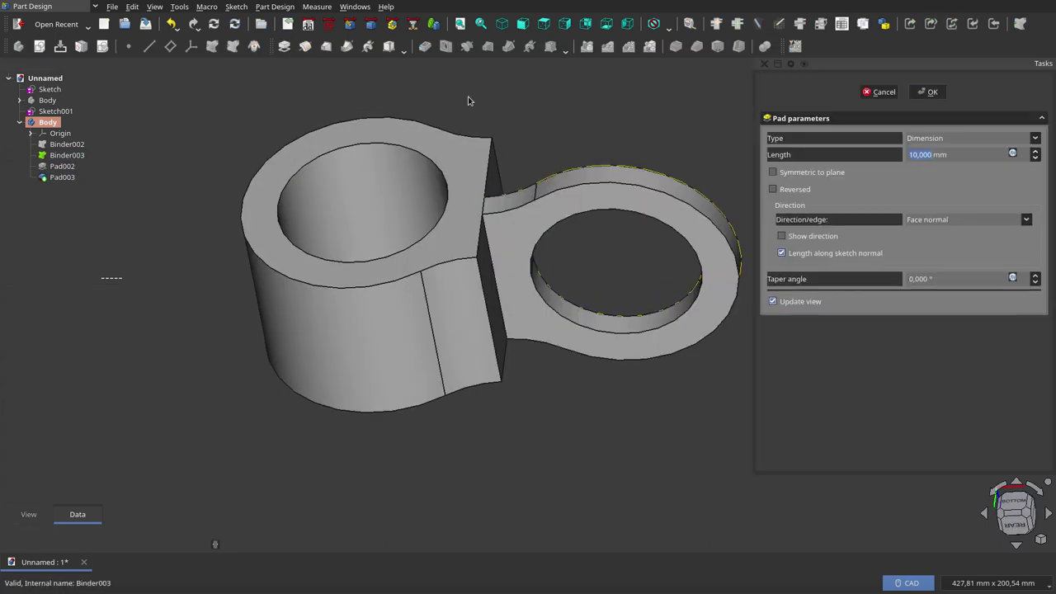
click(774, 172)
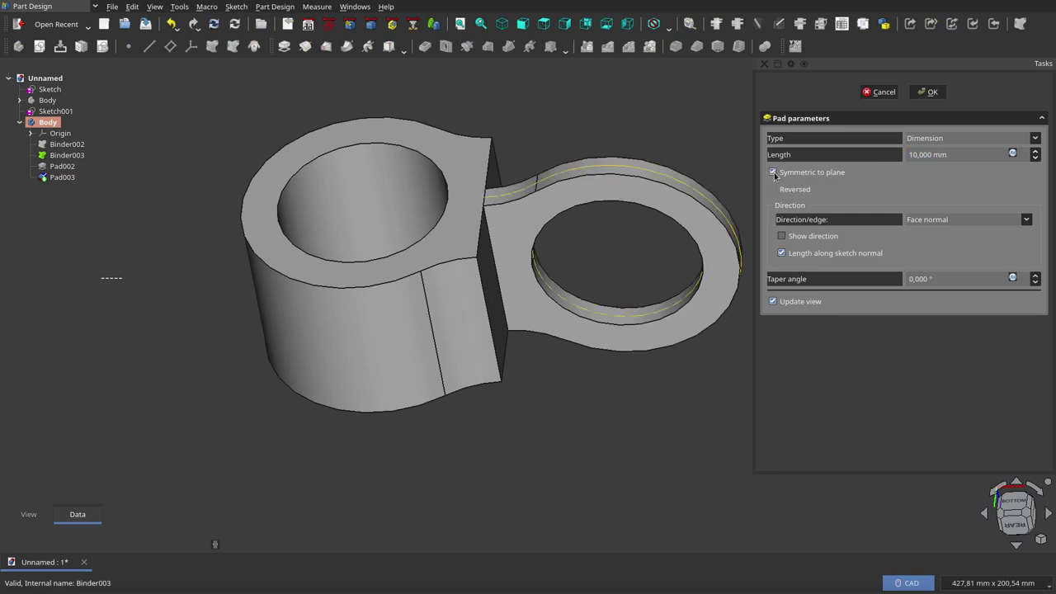
click(1013, 155)
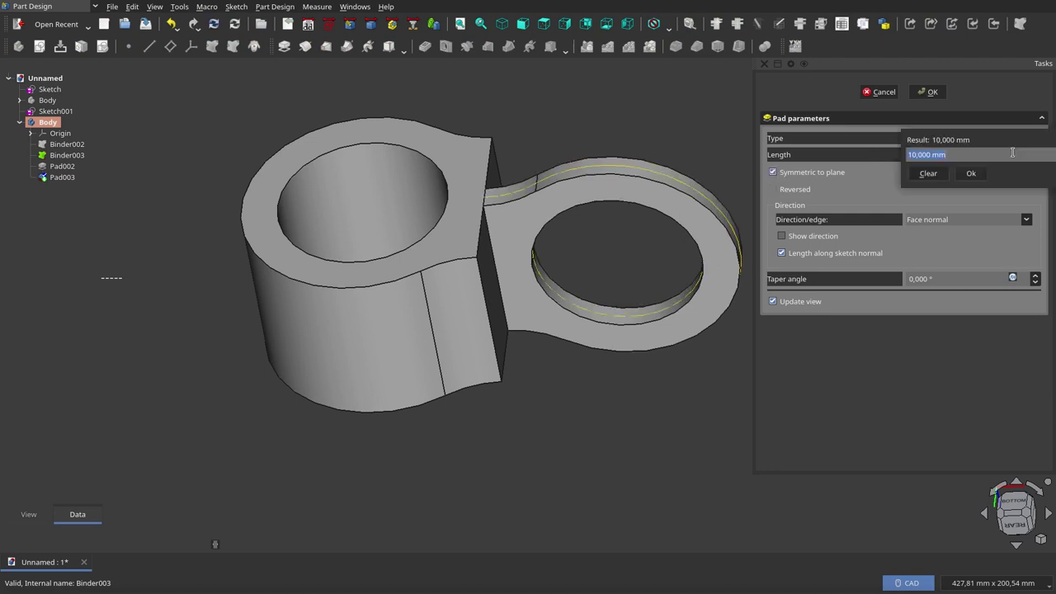
text(sket)
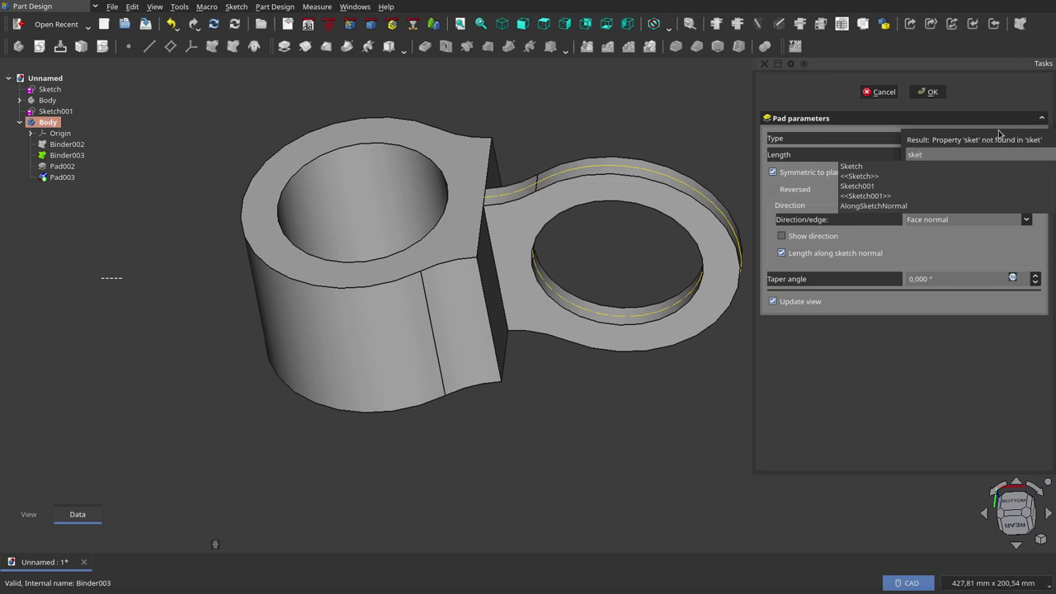
click(862, 185)
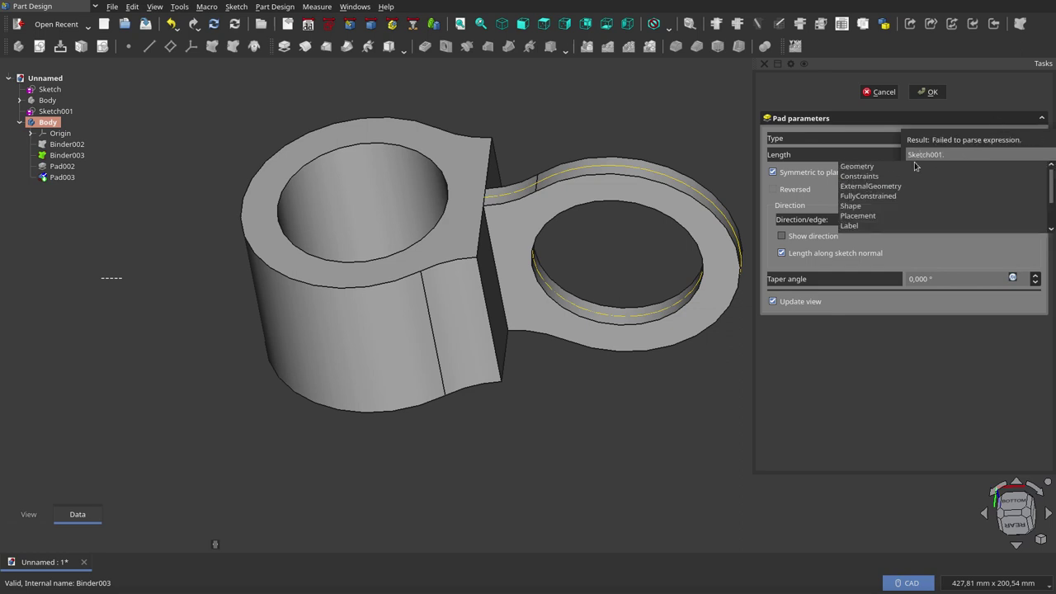
click(879, 177)
click(881, 181)
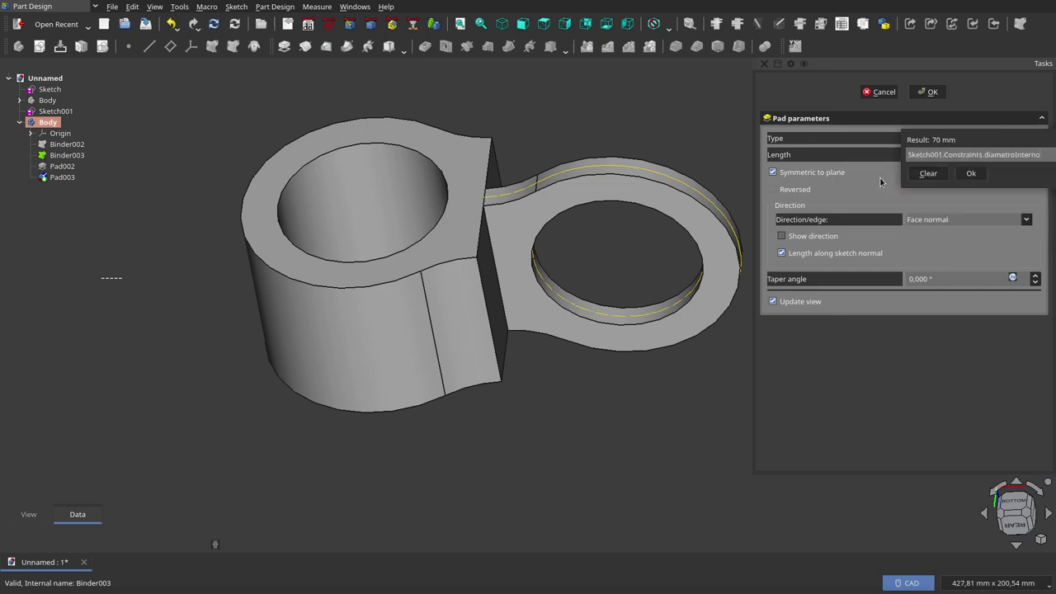
click(927, 92)
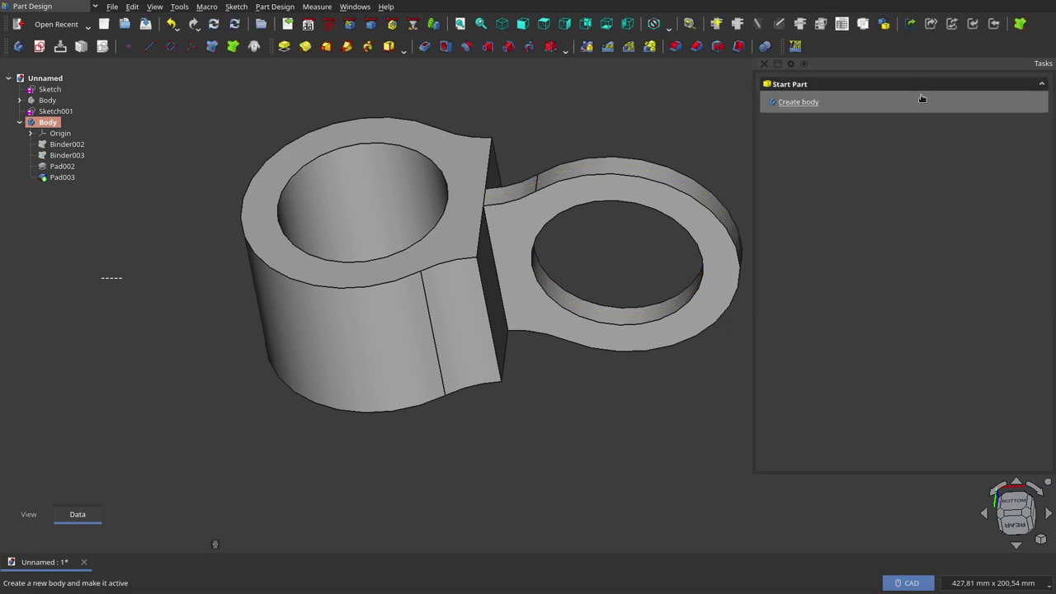
click(62, 176)
right_click(63, 177)
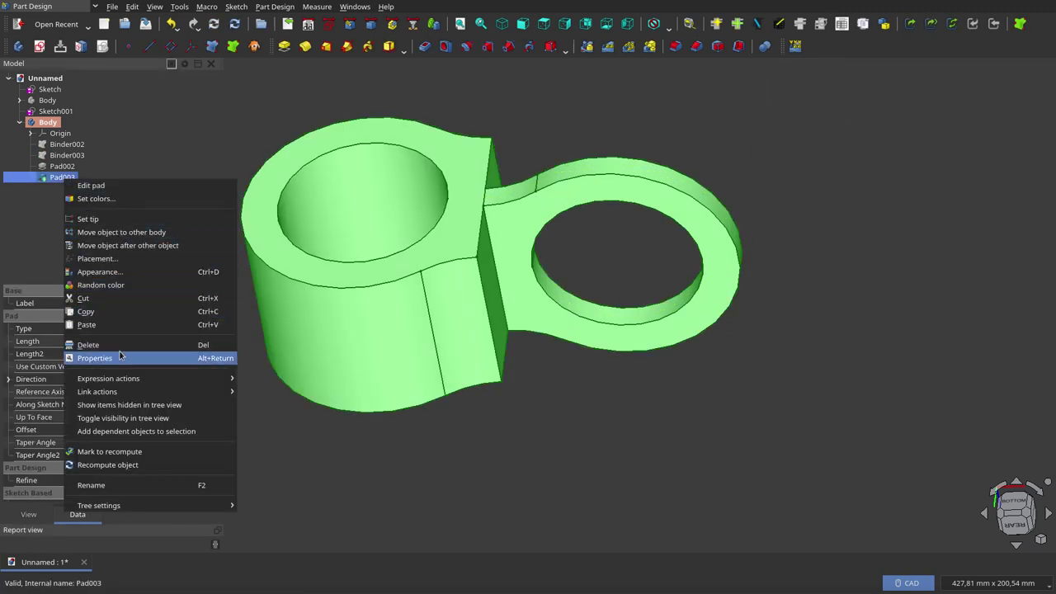
click(88, 345)
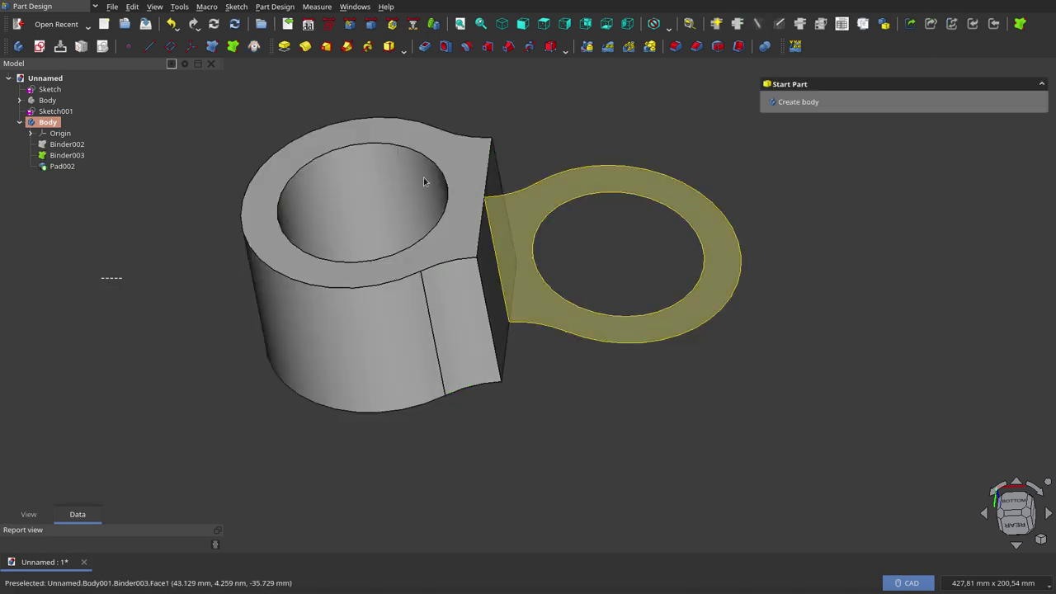
Re-pad Binder003 symmetric to plane with length Sketch001.Constraints.diametroInterno (70 mm).
click(51, 156)
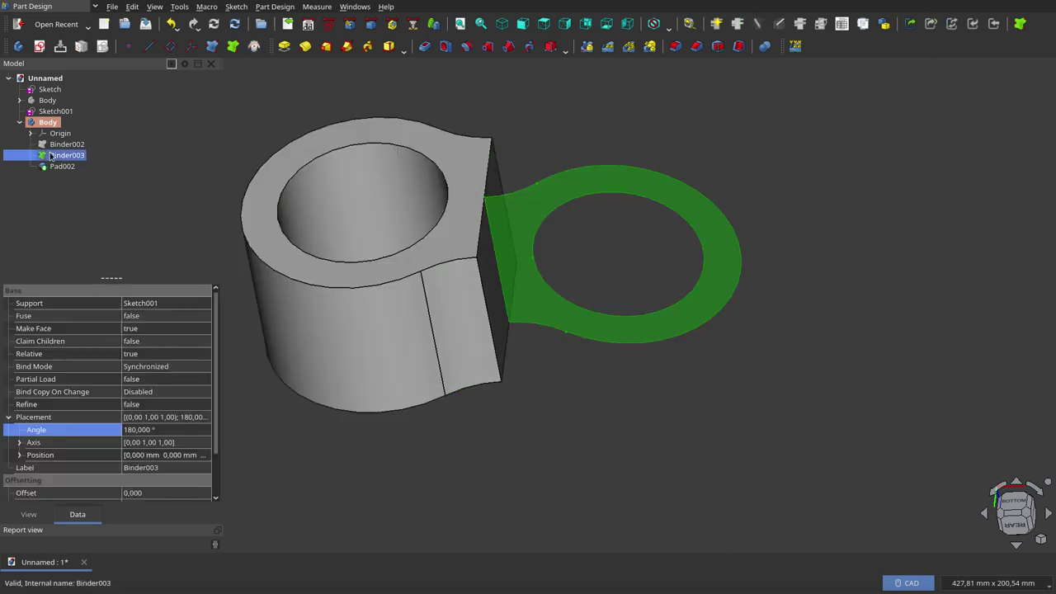
click(284, 46)
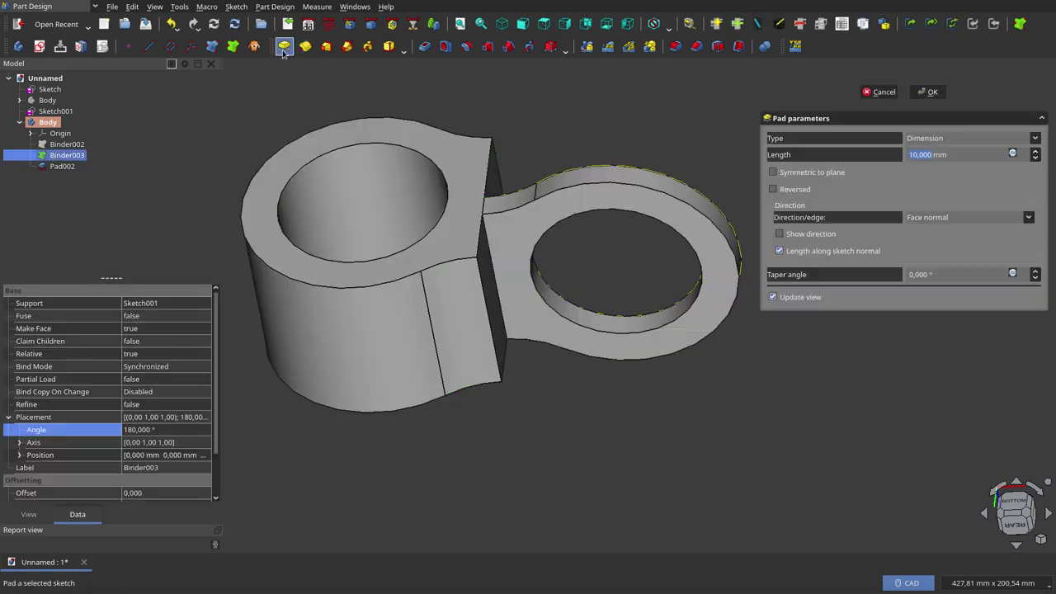
click(772, 173)
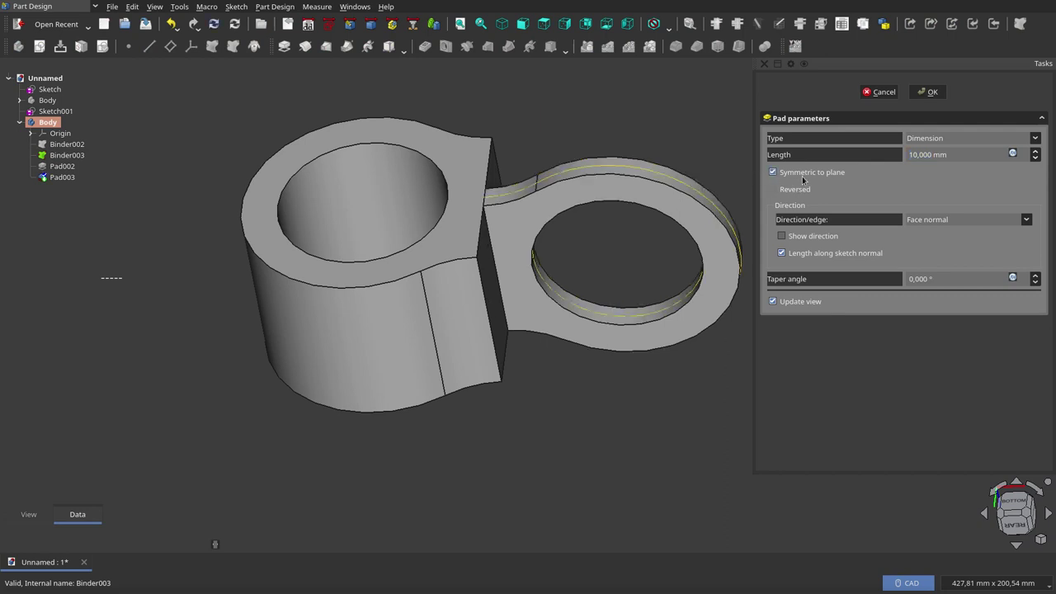
click(1014, 155)
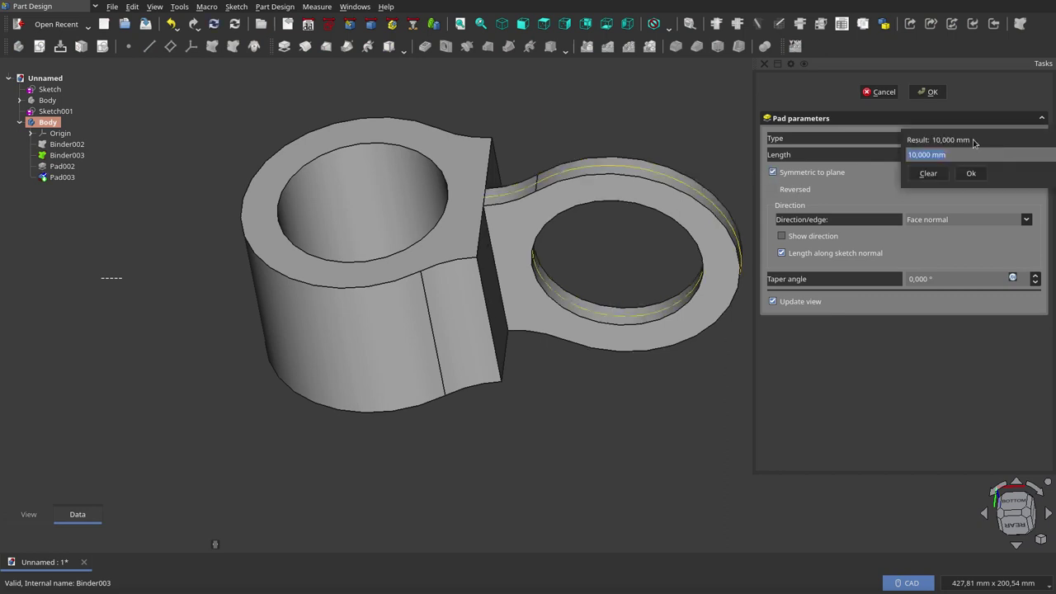
text(sk)
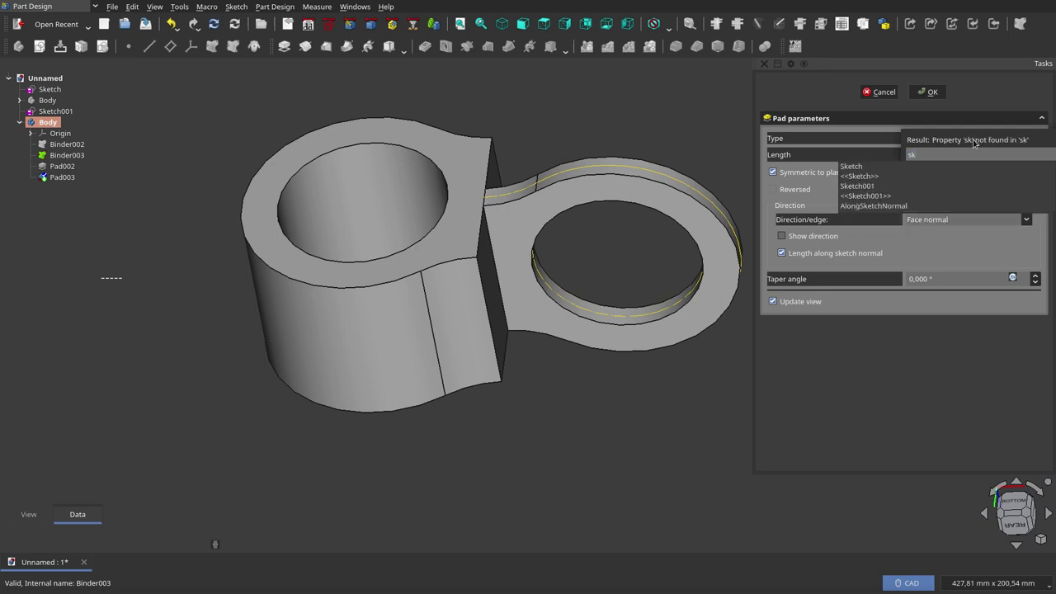
text(t)
key(BackSpace)
click(862, 186)
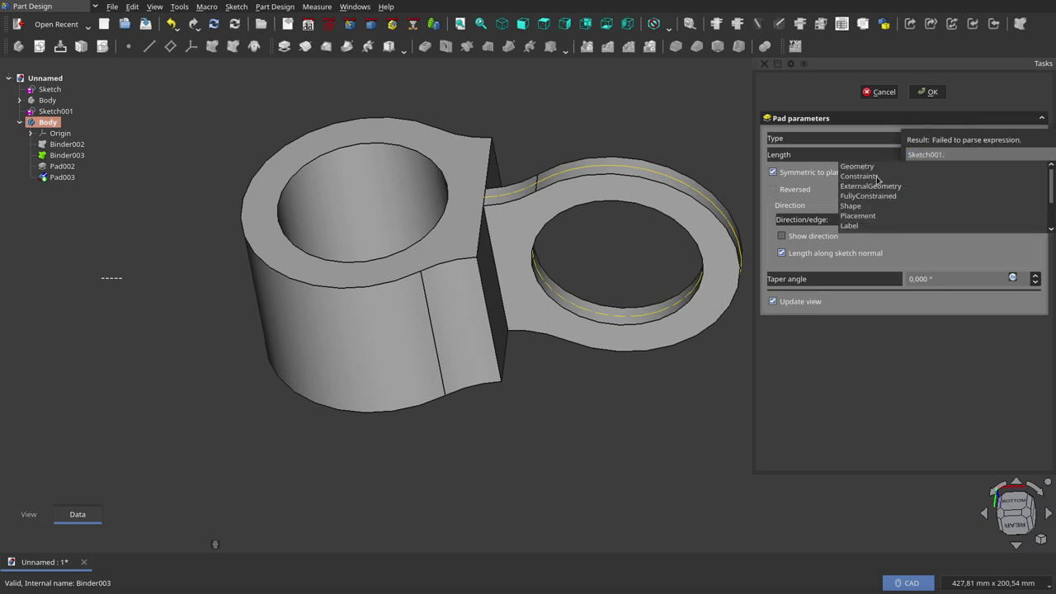
click(876, 177)
click(882, 176)
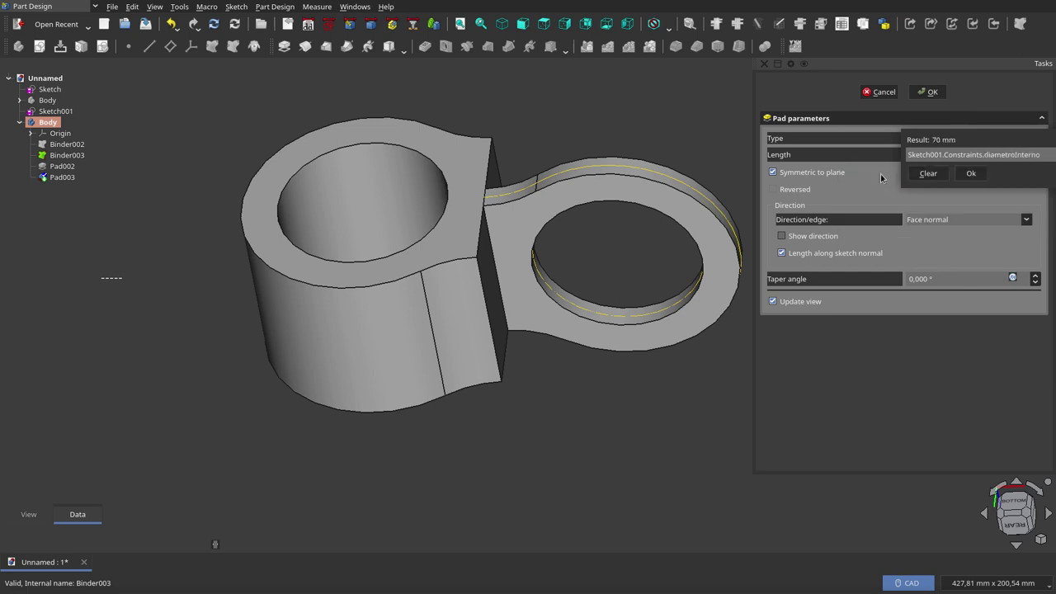
click(970, 174)
Inspect the 70 mm symmetric Pad003 from a few angles and confirm it.
scroll(495, 347, down, 3)
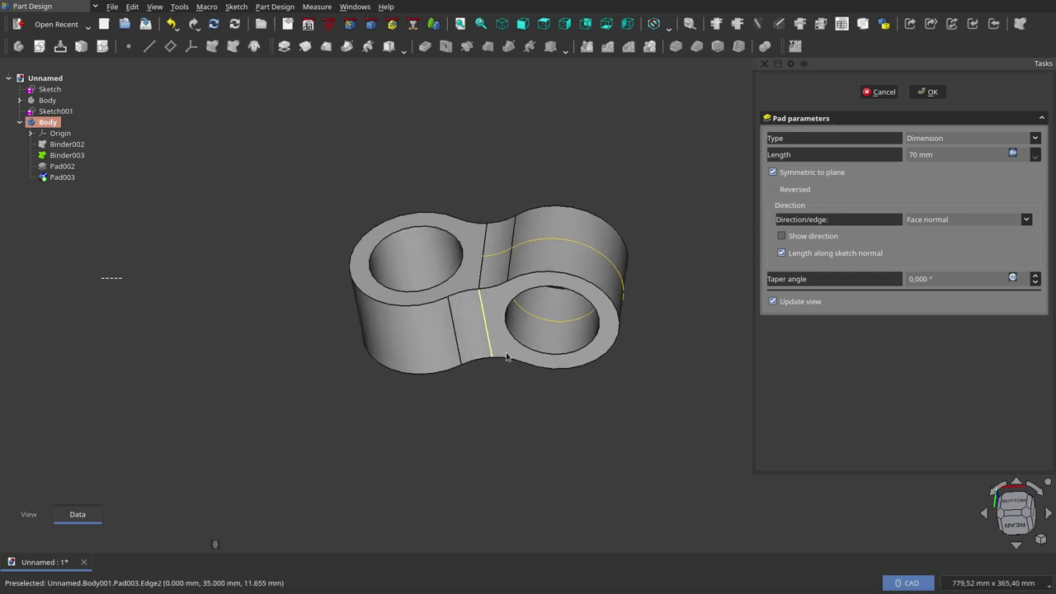
mouse_move(507, 357)
middle_down()
mouse_move(531, 373)
mouse_move(566, 279)
mouse_move(577, 374)
middle_up()
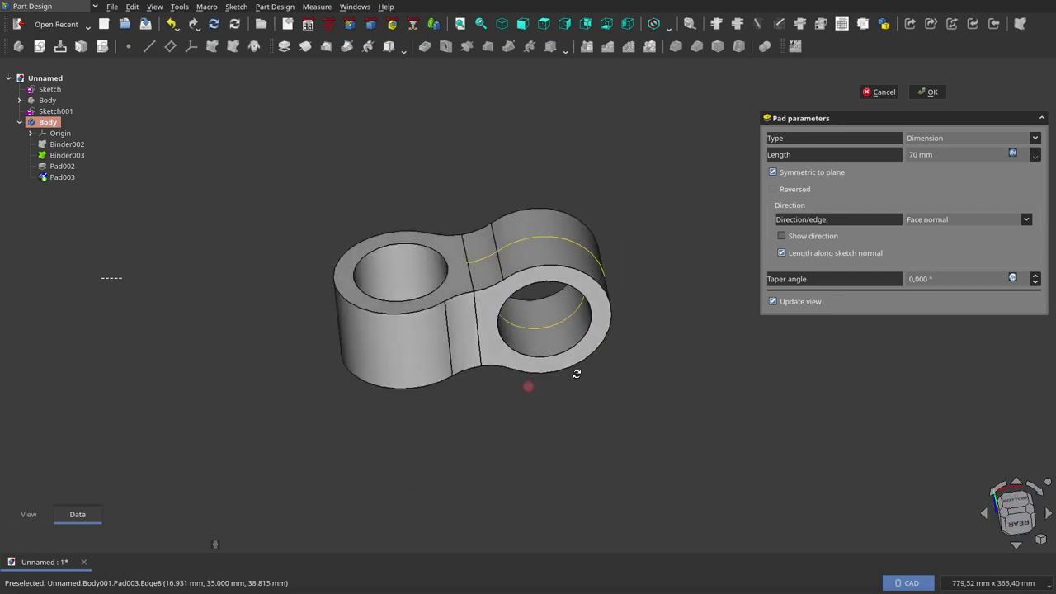
click(81, 156)
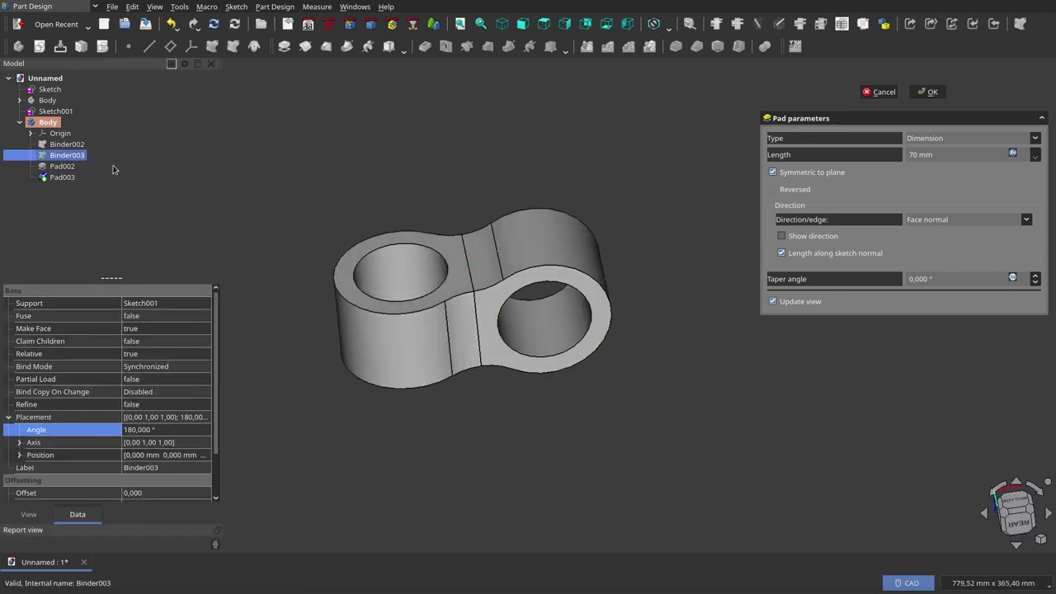
mouse_move(591, 403)
middle_down()
mouse_move(580, 431)
mouse_move(509, 395)
middle_up()
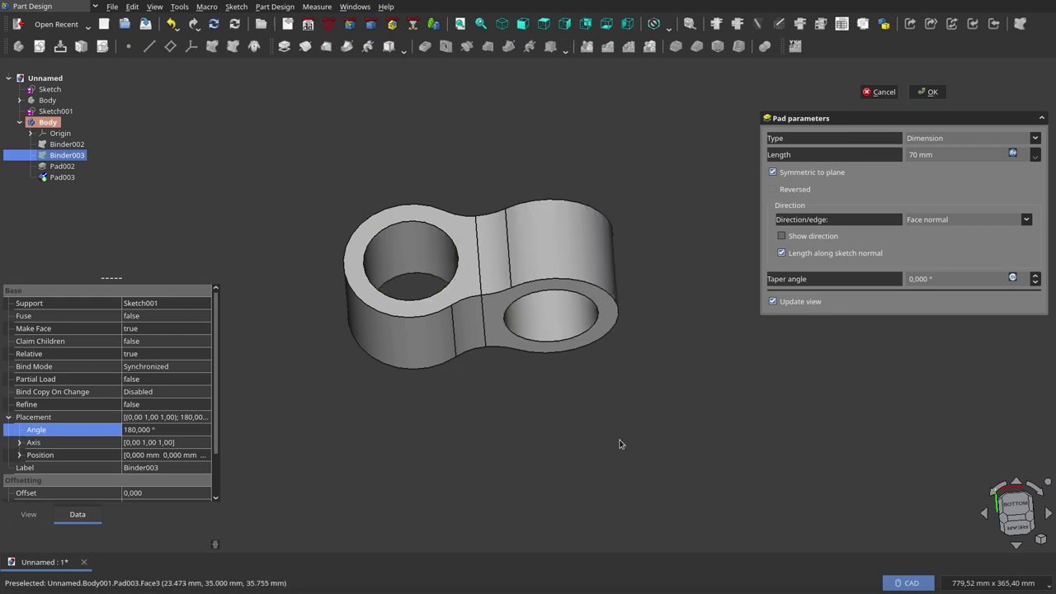
click(931, 92)
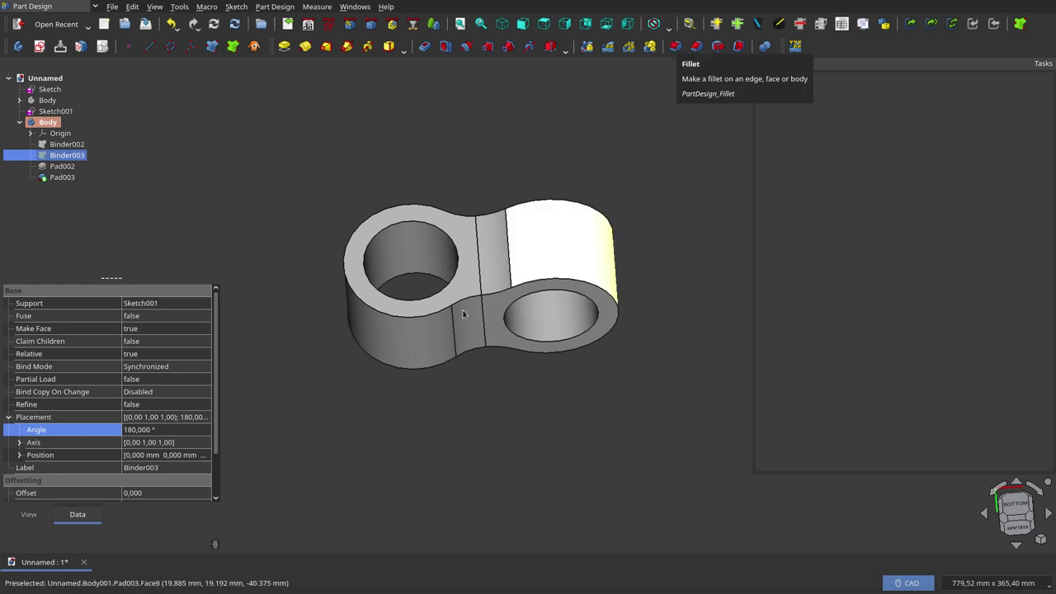
Select the top and bottom rim edges of both ring holes and apply Fillet.
click(433, 317)
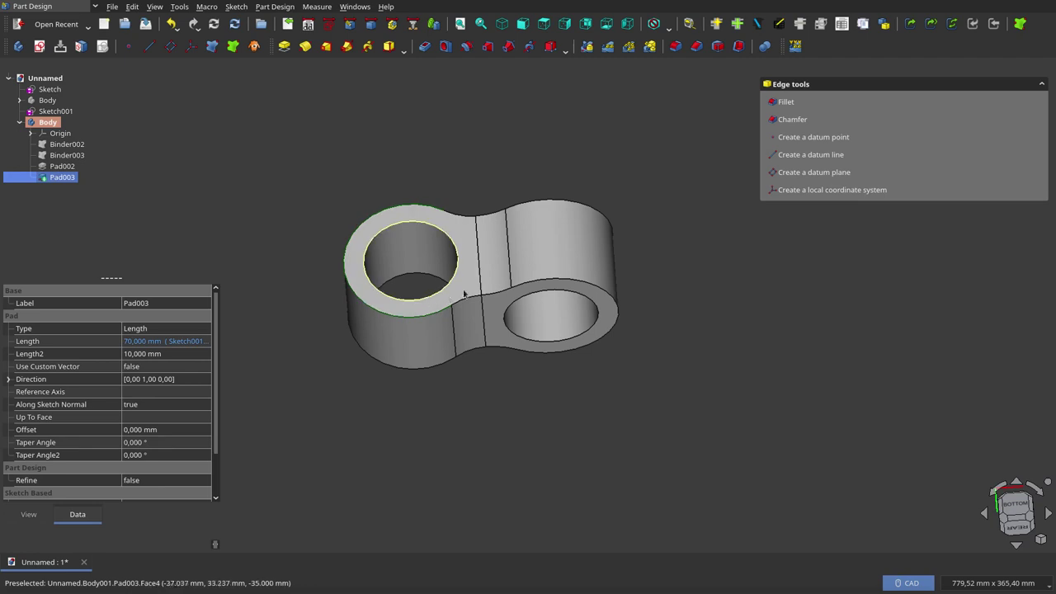
click(407, 279)
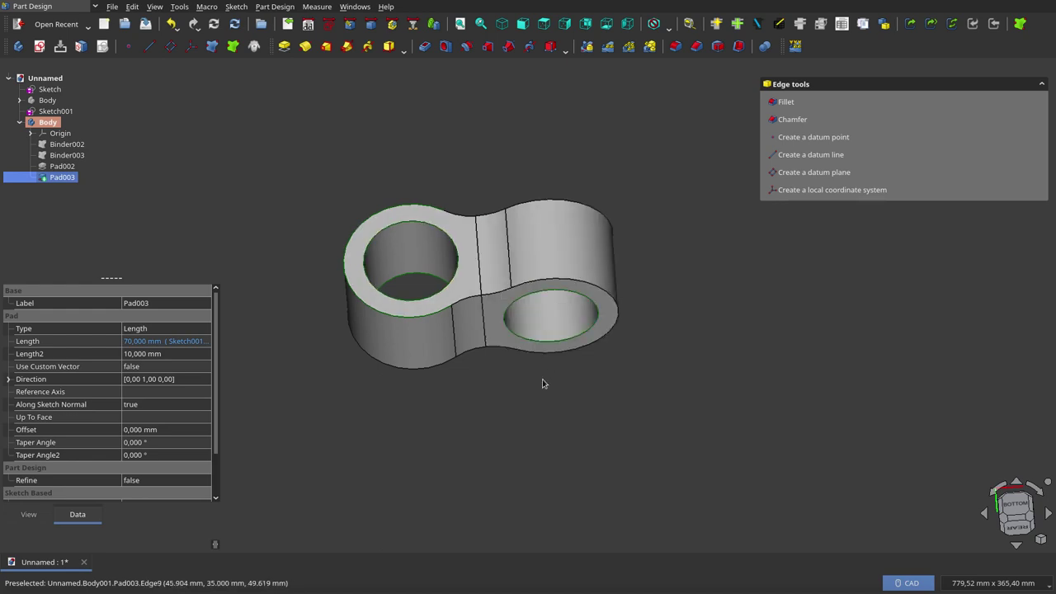
middle_drag(538, 385, 537, 340)
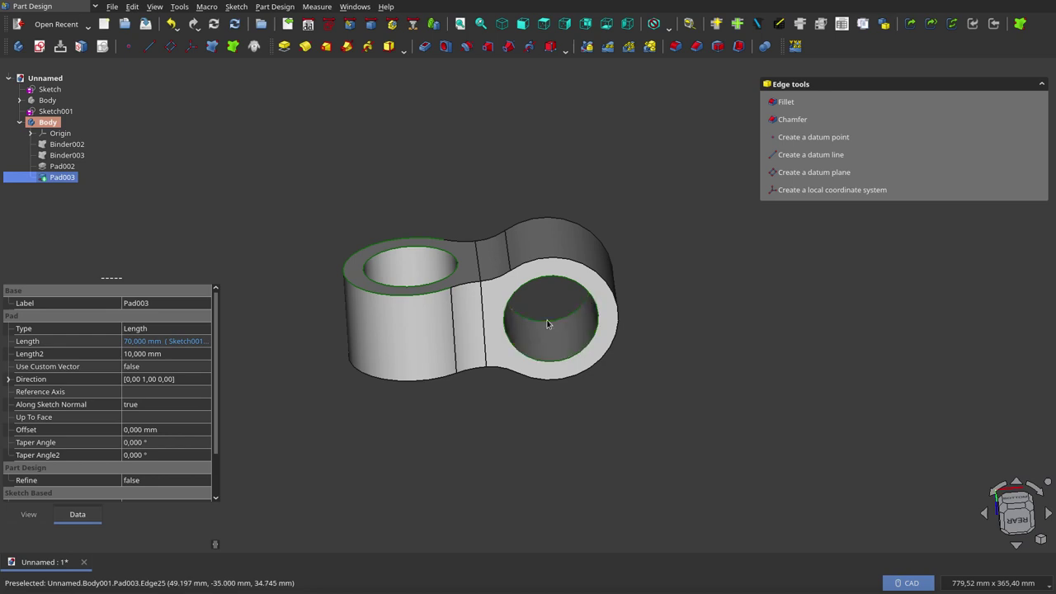
click(674, 48)
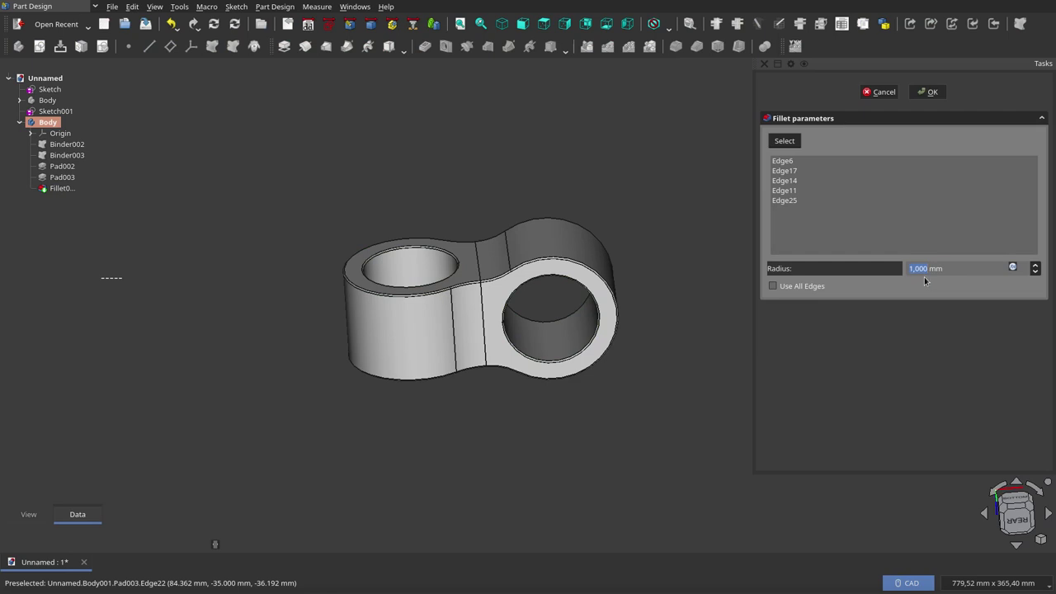
Set the fillet radius to 7 mm, check the rounded rims, and confirm.
scroll(920, 271, up, 3)
scroll(921, 271, up, 2)
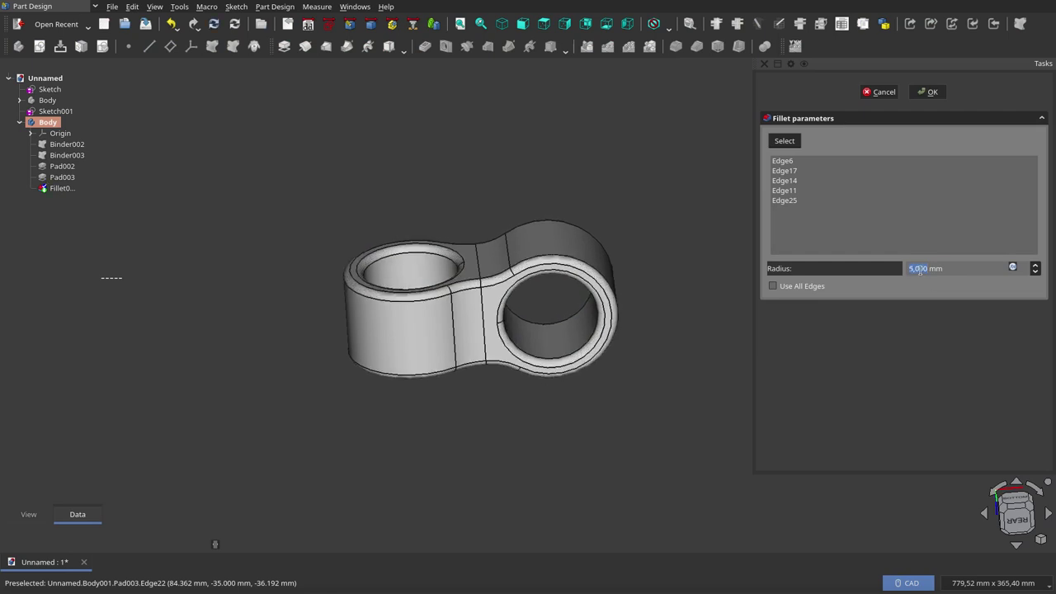
scroll(920, 271, up, 2)
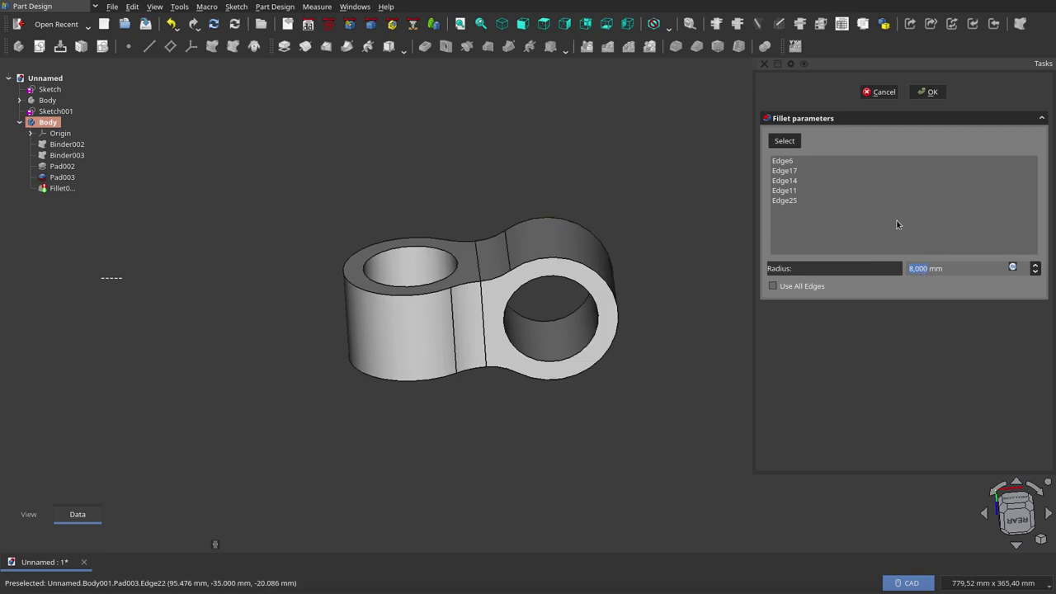
scroll(924, 269, down, 1)
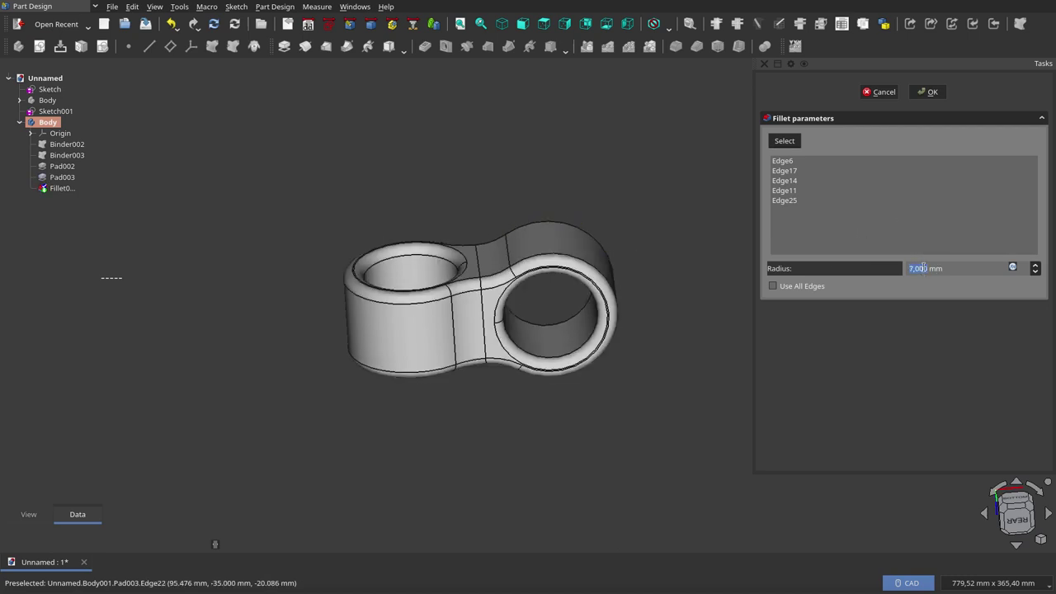
mouse_move(654, 188)
middle_down()
mouse_move(684, 222)
mouse_move(710, 190)
middle_up()
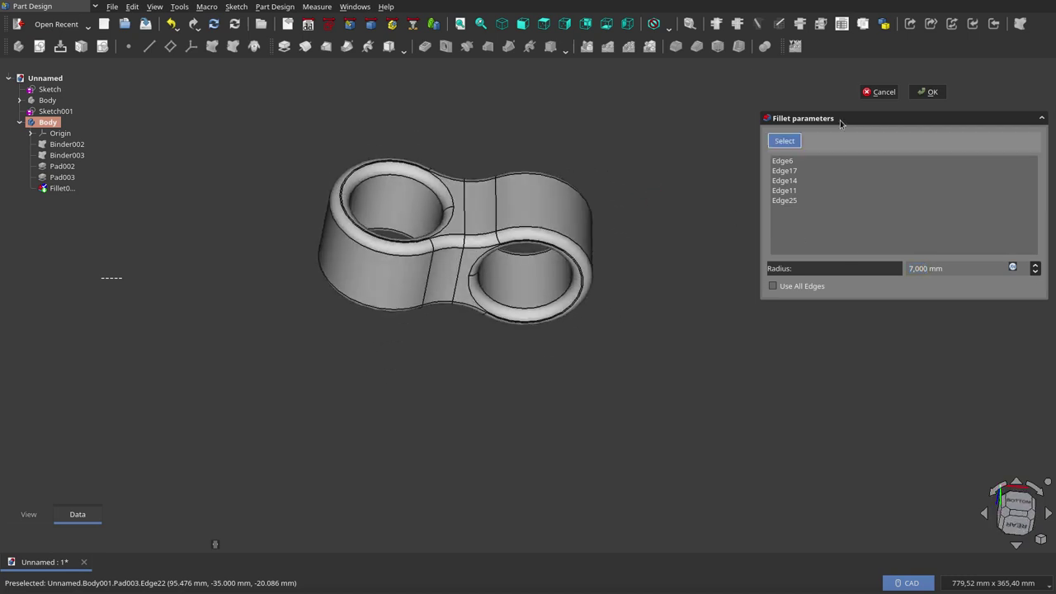
click(930, 96)
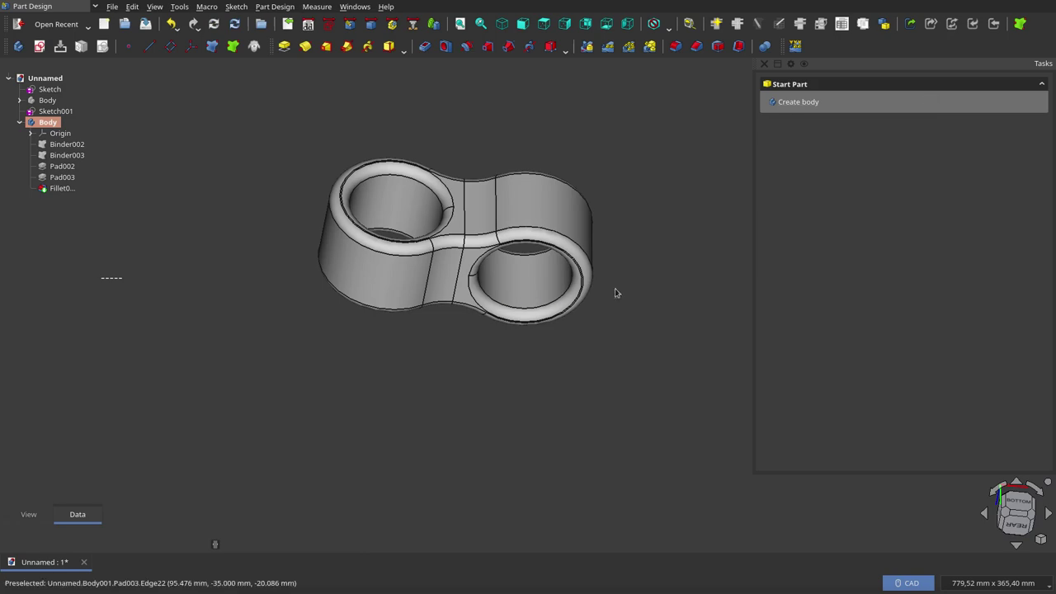
scroll(537, 297, down, 3)
scroll(487, 223, up, 2)
scroll(523, 323, up, 3)
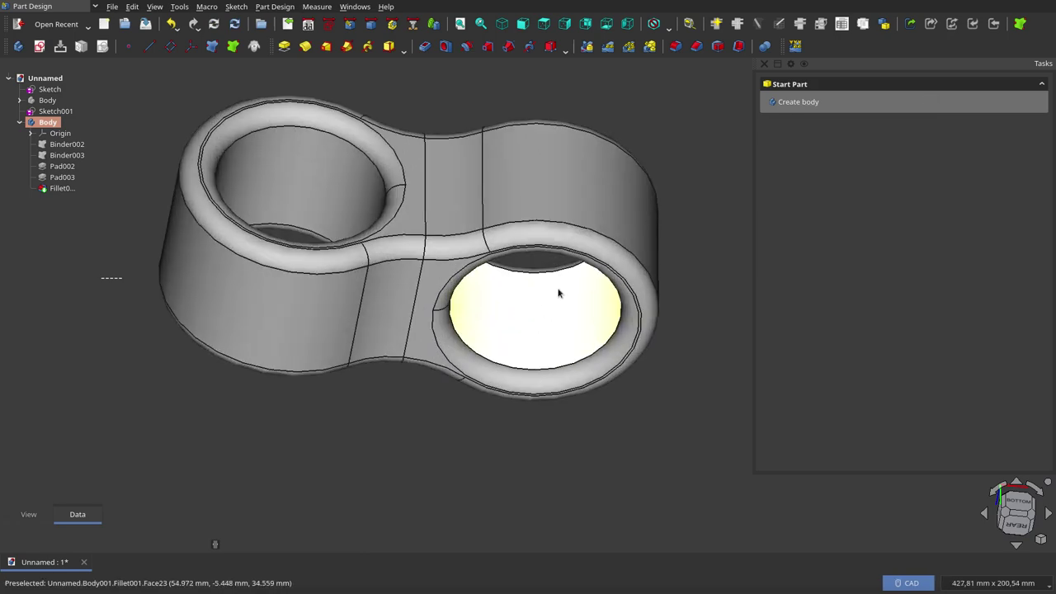
mouse_move(536, 254)
middle_down()
mouse_move(434, 280)
mouse_move(389, 267)
mouse_move(410, 215)
mouse_move(467, 195)
mouse_move(529, 246)
middle_up()
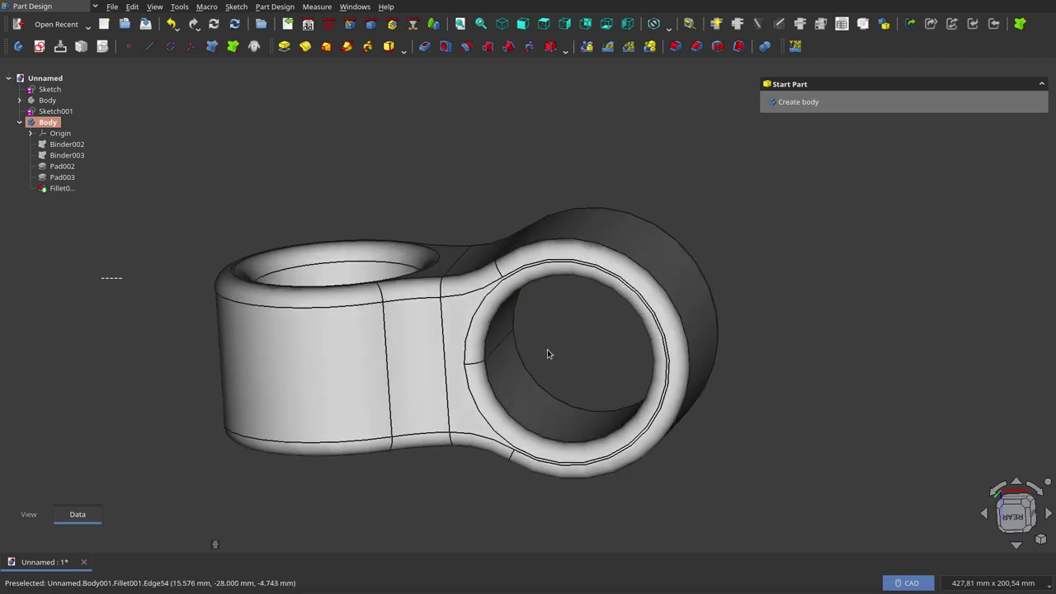
mouse_move(566, 352)
middle_down()
mouse_move(585, 335)
mouse_move(561, 269)
middle_up()
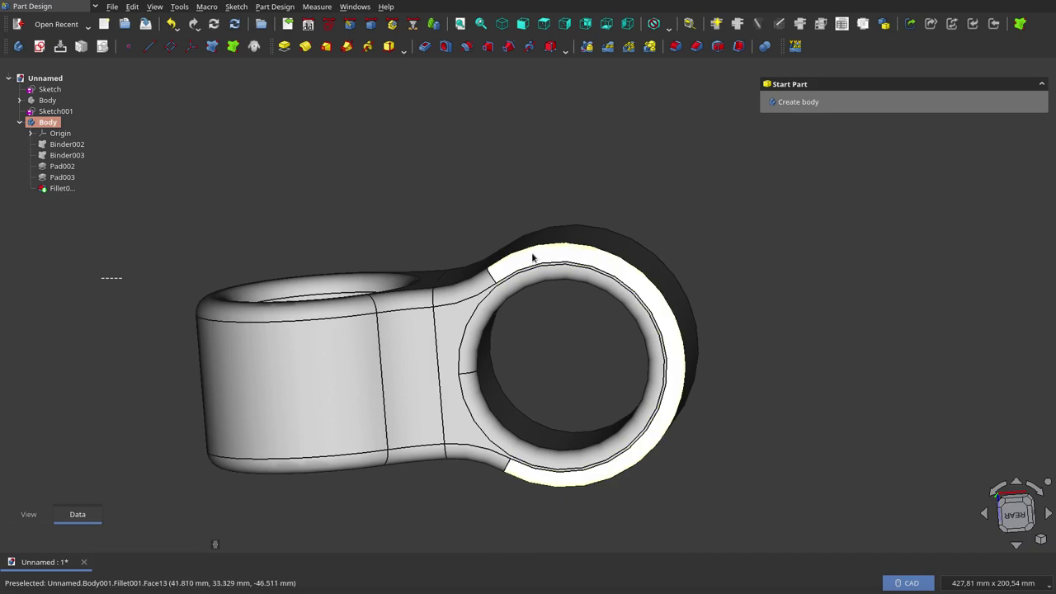
middle_drag(606, 203, 592, 172)
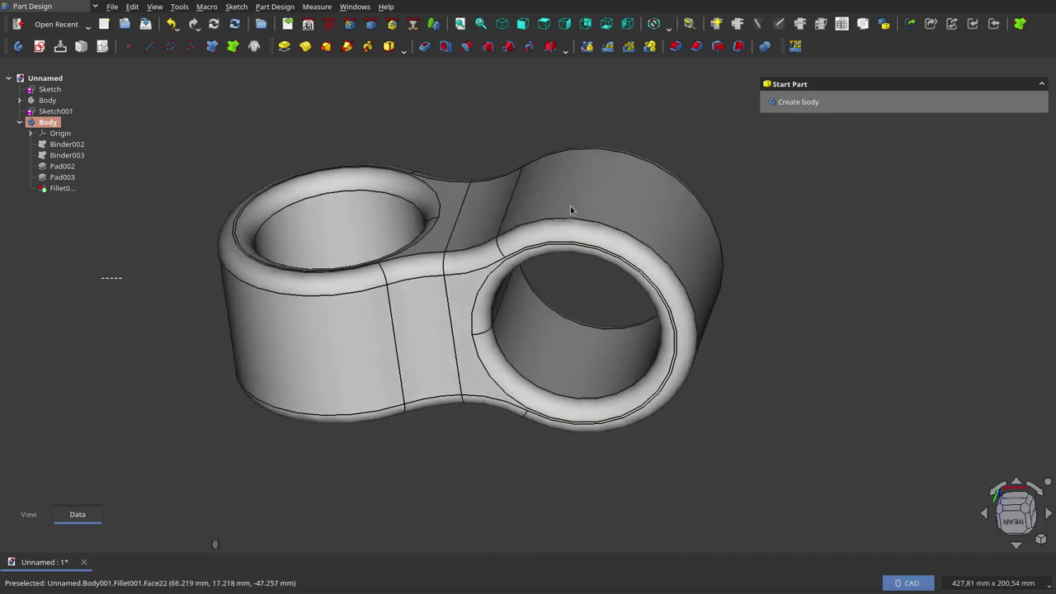
middle_drag(323, 218, 349, 286)
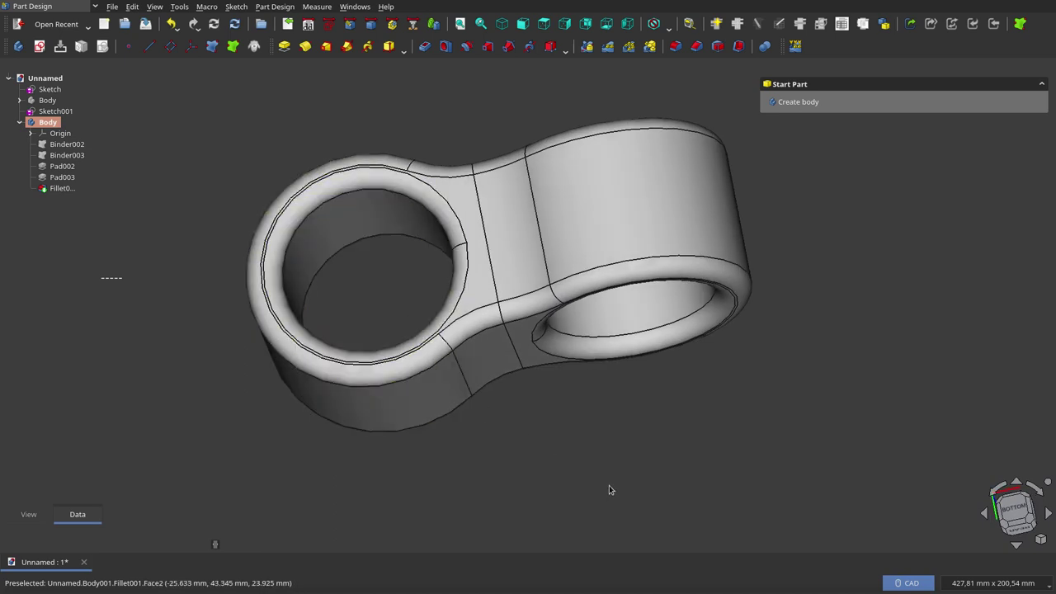
Reduce the Body's View Deviation value so the filleted link renders smoother.
double_click(41, 128)
click(44, 124)
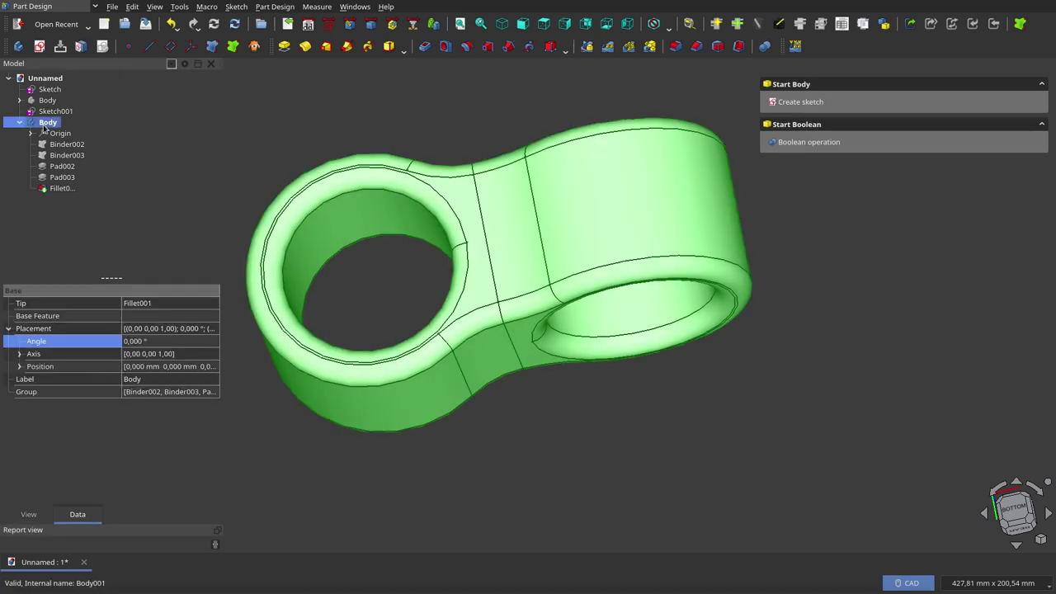
click(29, 514)
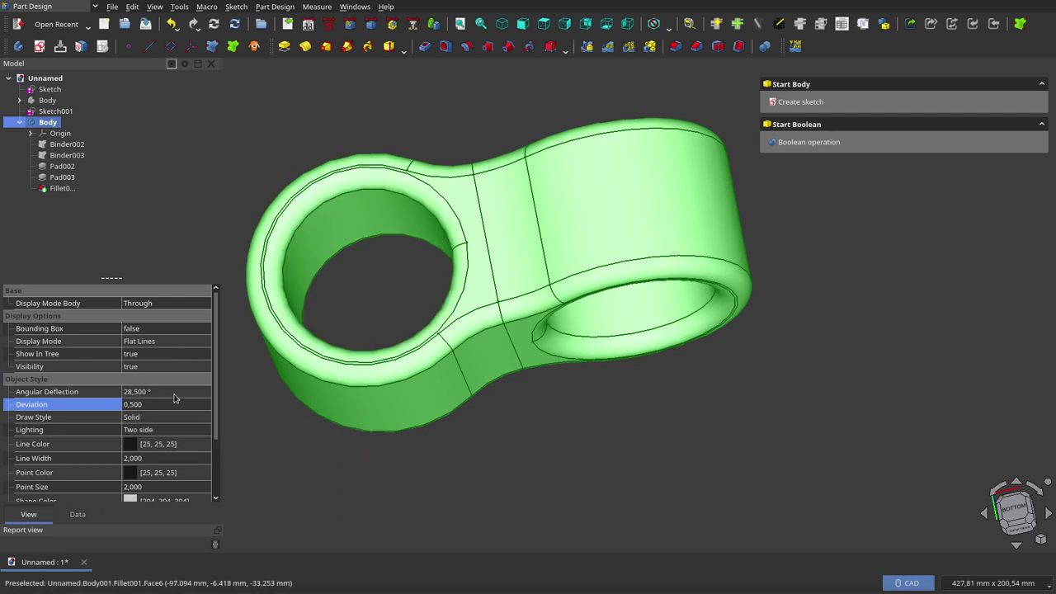
click(135, 406)
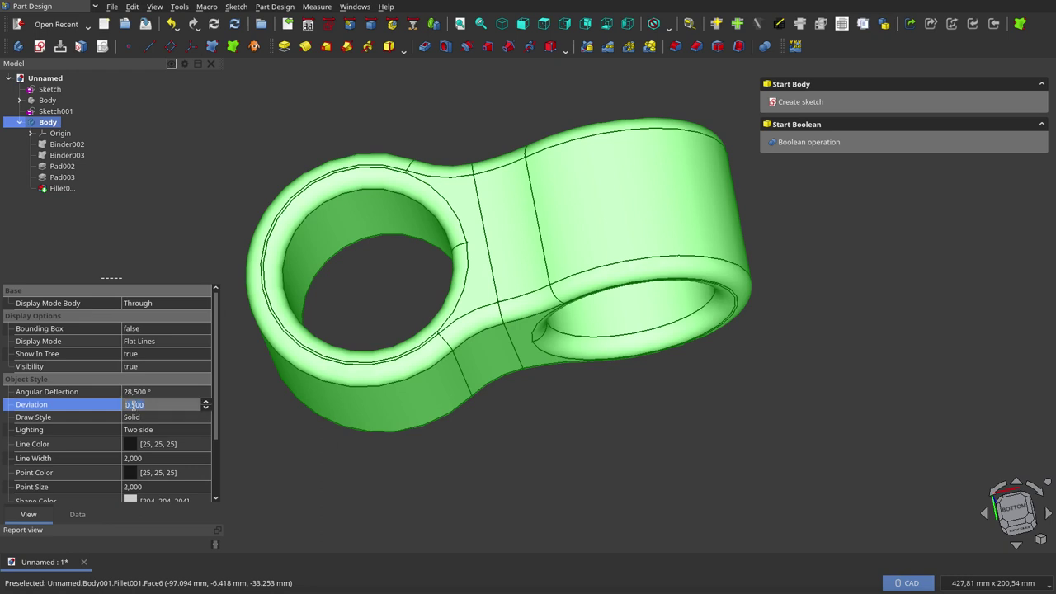
mouse_move(166, 399)
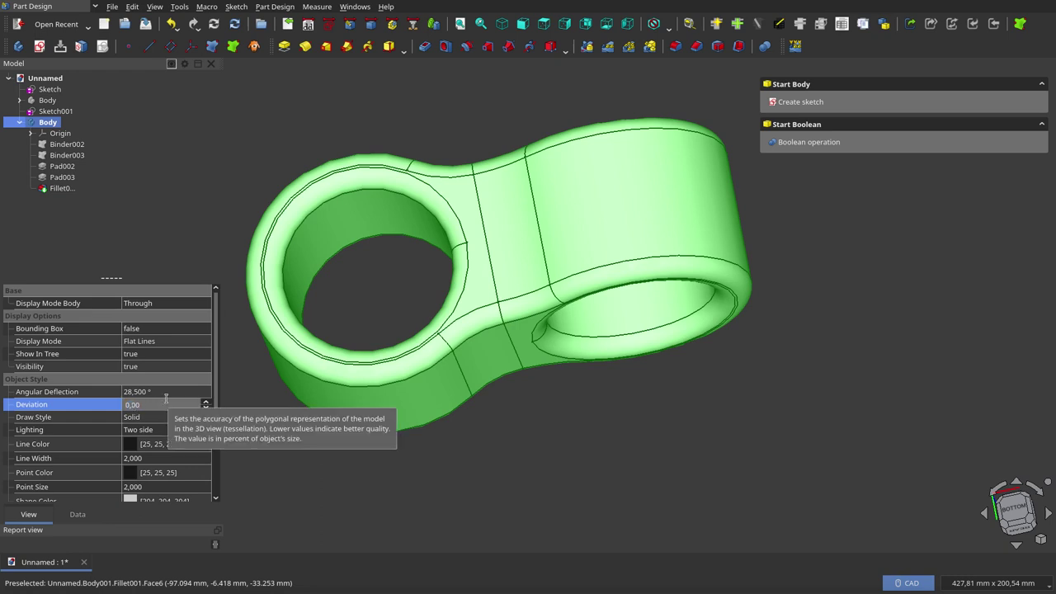
text(0,100)
click(532, 400)
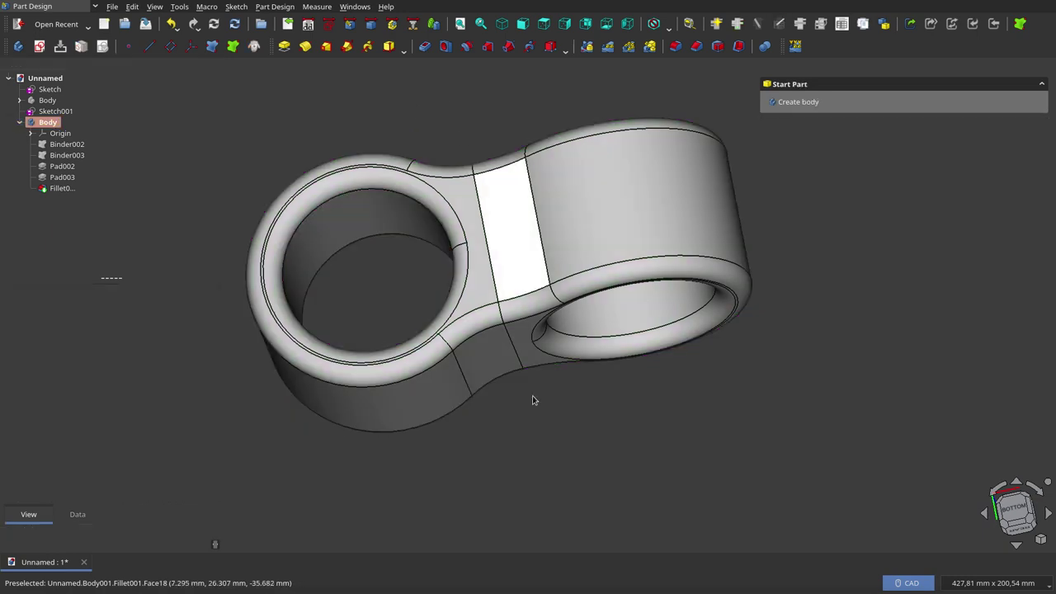
Orbit around the finished link to inspect the smoothed 7 mm fillets.
mouse_move(533, 400)
middle_down()
mouse_move(486, 406)
mouse_move(512, 415)
mouse_move(511, 320)
mouse_move(528, 273)
mouse_move(510, 193)
mouse_move(516, 282)
mouse_move(434, 389)
mouse_move(292, 392)
mouse_move(326, 233)
mouse_move(471, 242)
mouse_move(504, 272)
mouse_move(538, 343)
middle_up()
scroll(542, 453, up, 2)
scroll(545, 445, down, 1)
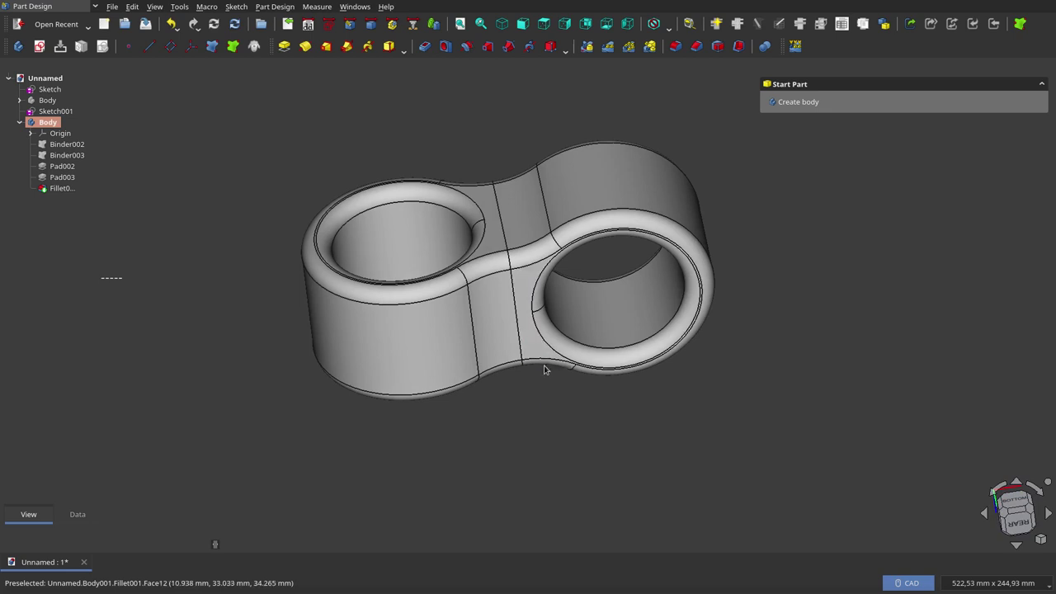
right_click(544, 370)
click(512, 458)
middle_drag(505, 400, 495, 432)
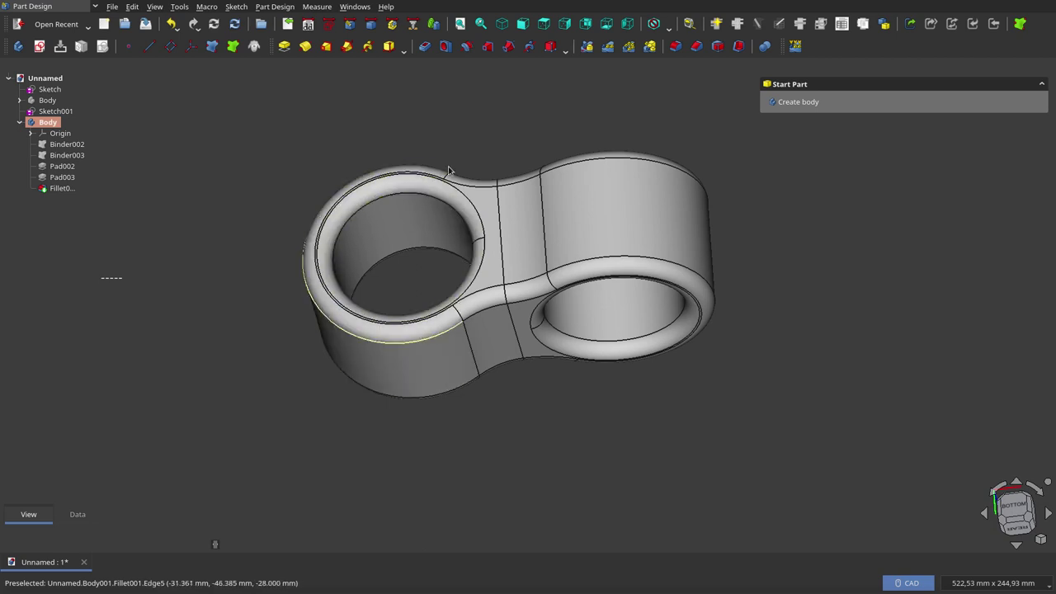
middle_drag(540, 409, 540, 404)
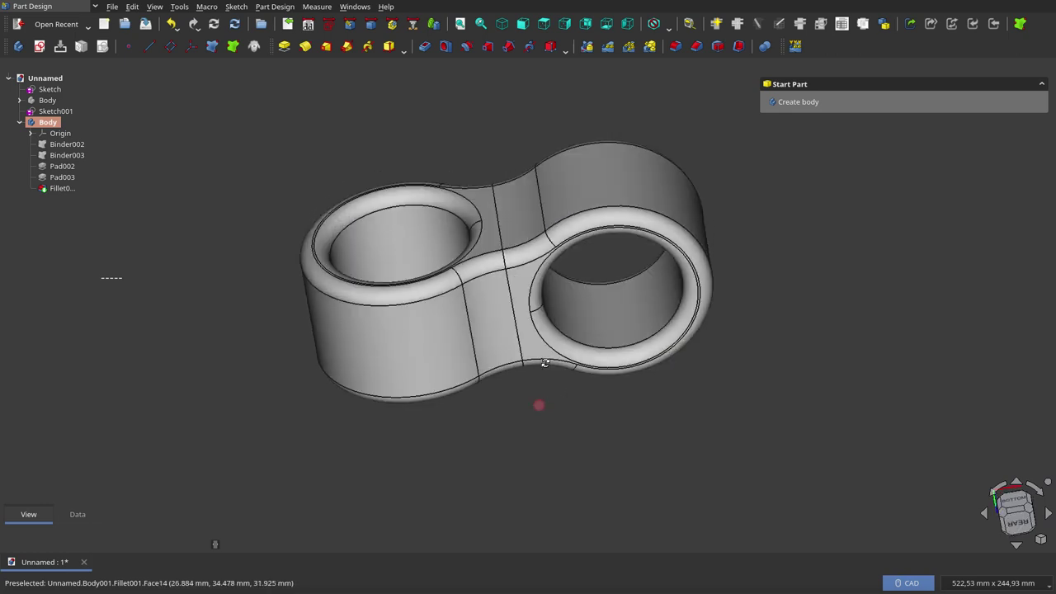
Set Sketch001's diametro Interno constraint to 60 mm.
click(57, 112)
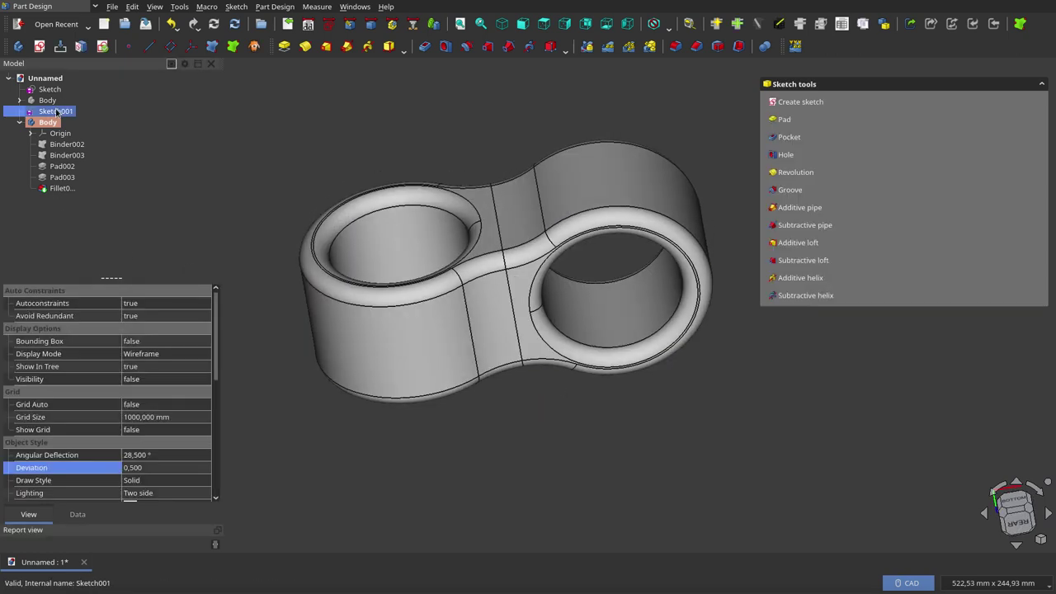
click(77, 514)
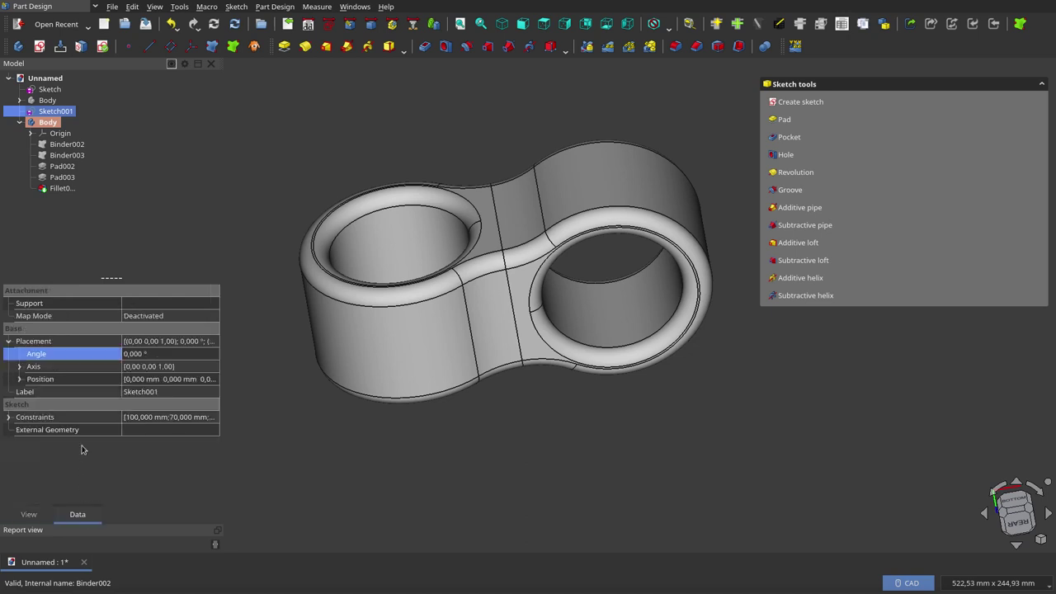
click(9, 418)
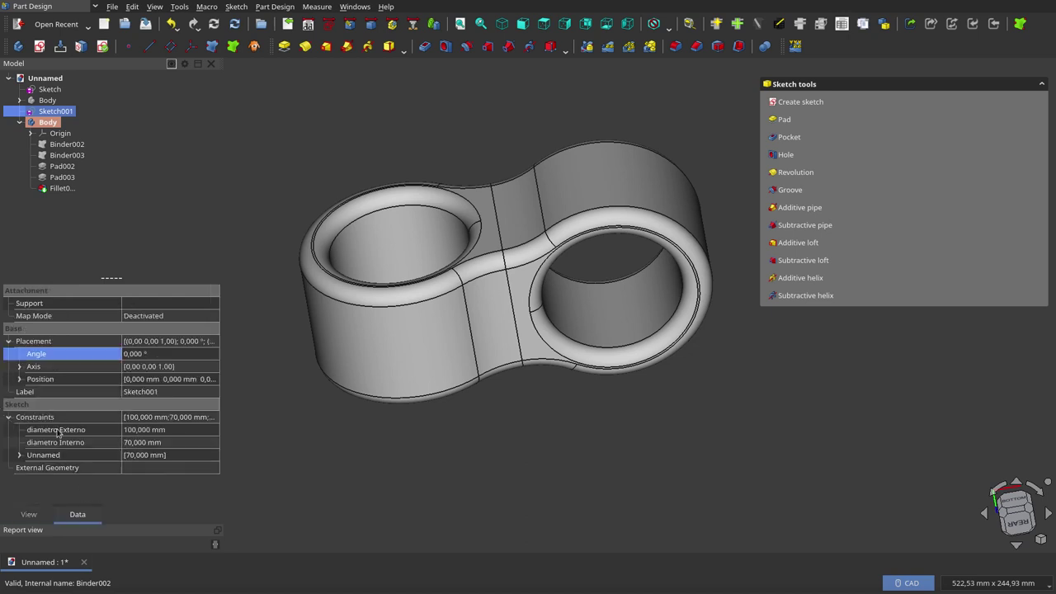
click(143, 443)
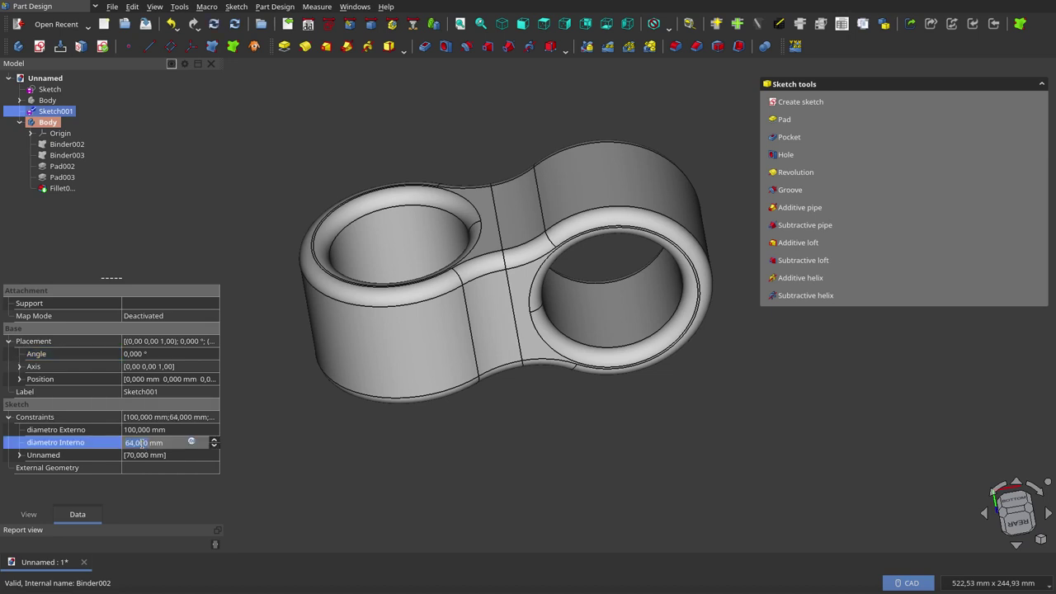
click(583, 414)
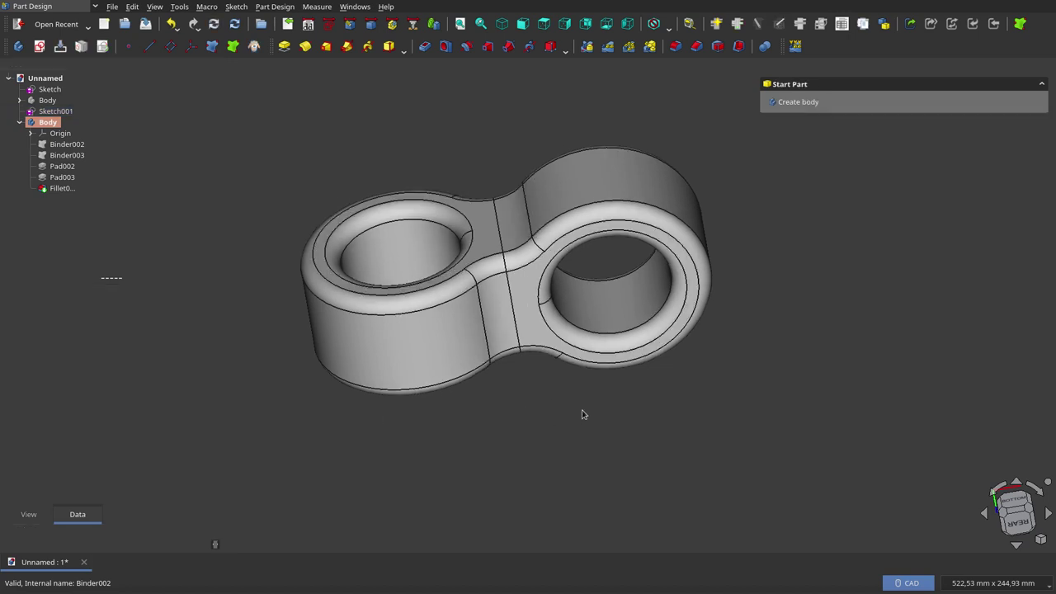
mouse_move(575, 420)
middle_down()
mouse_move(551, 246)
mouse_move(425, 440)
mouse_move(294, 435)
mouse_move(479, 413)
mouse_move(511, 346)
mouse_move(578, 372)
middle_up()
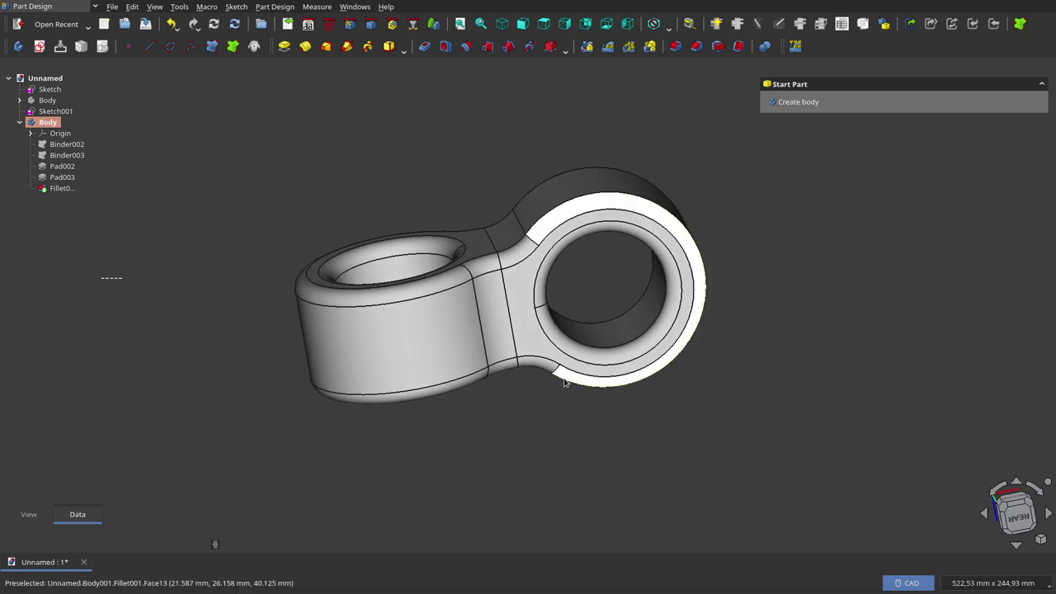
Set Sketch001's diametro Externo to 113 mm and orbit to inspect the resized link.
click(54, 110)
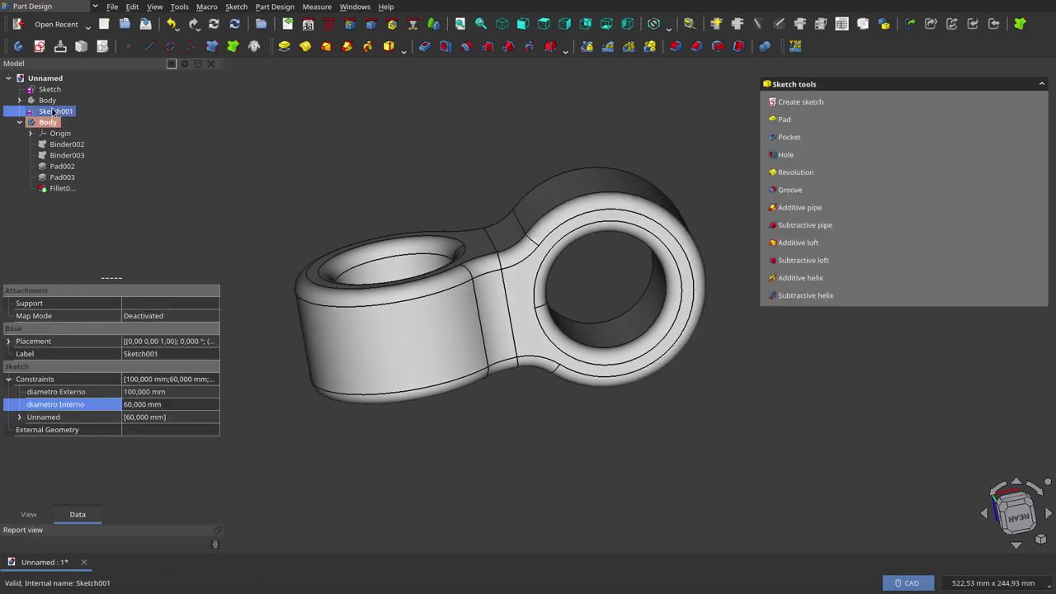
click(138, 392)
text(113,000)
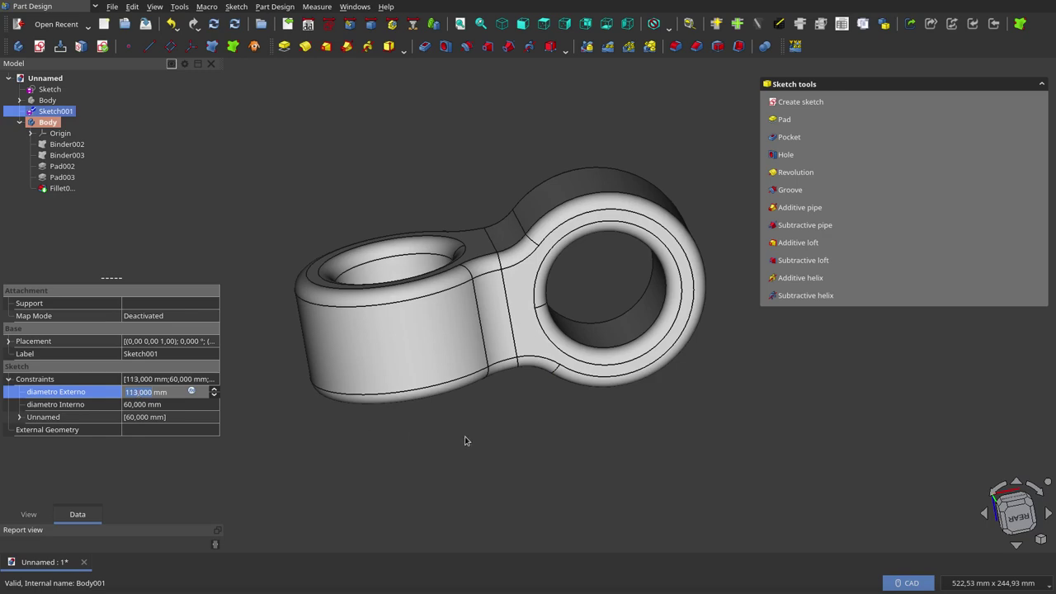
click(530, 449)
mouse_move(531, 438)
middle_down()
mouse_move(521, 503)
mouse_move(366, 448)
mouse_move(384, 322)
mouse_move(484, 261)
mouse_move(520, 405)
mouse_move(511, 454)
middle_up()
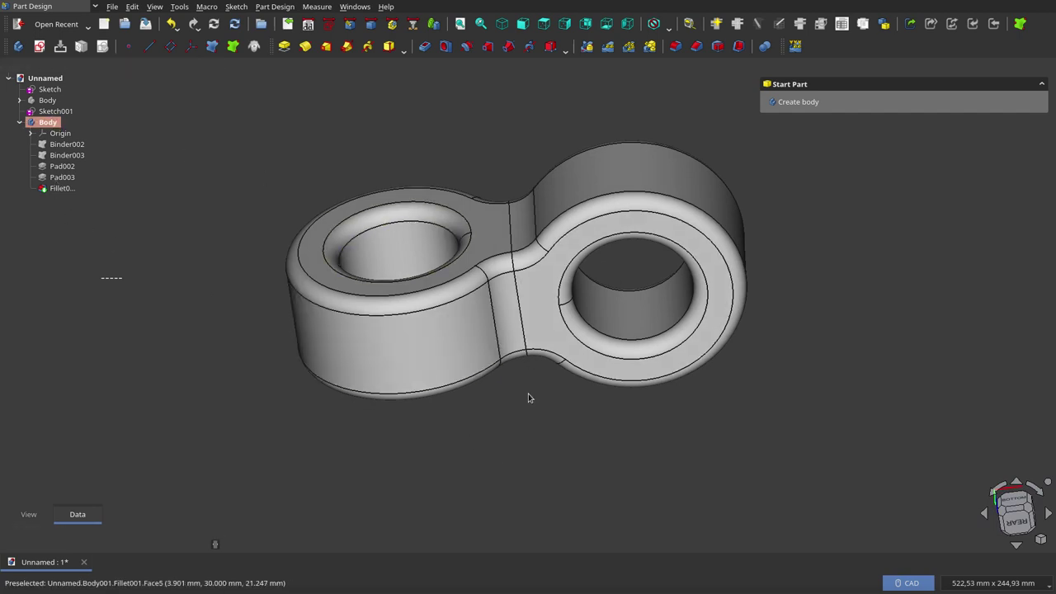
scroll(528, 400, down, 1)
scroll(514, 251, up, 2)
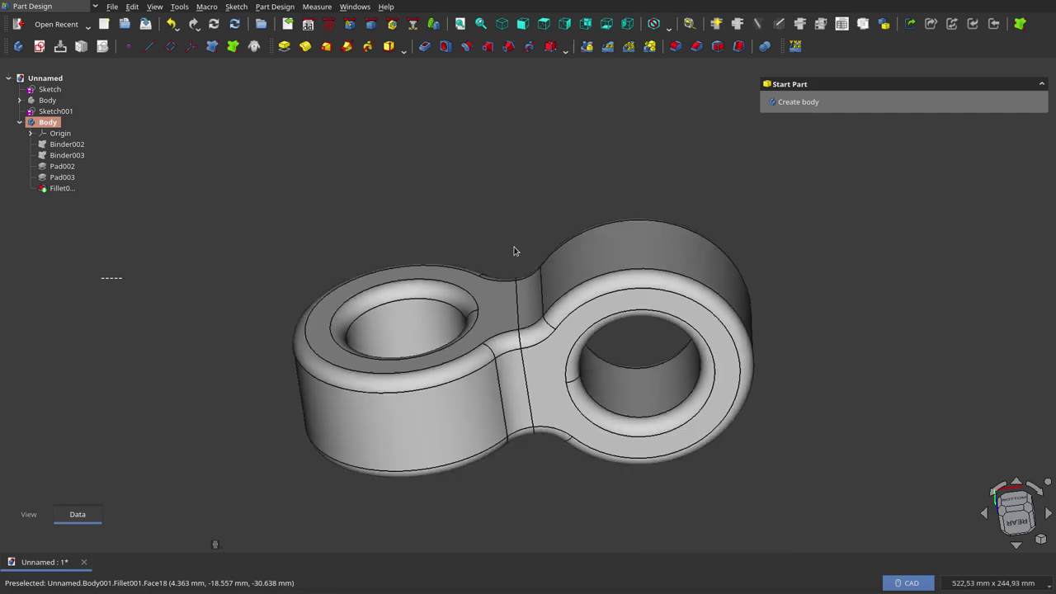
mouse_move(514, 251)
middle_down()
mouse_move(531, 358)
mouse_move(534, 440)
mouse_move(523, 470)
mouse_move(393, 425)
mouse_move(497, 297)
mouse_move(519, 243)
mouse_move(528, 355)
mouse_move(484, 424)
mouse_move(561, 404)
mouse_move(540, 210)
mouse_move(548, 415)
mouse_move(462, 424)
mouse_move(394, 408)
mouse_move(528, 371)
mouse_move(492, 316)
mouse_move(588, 385)
middle_up()
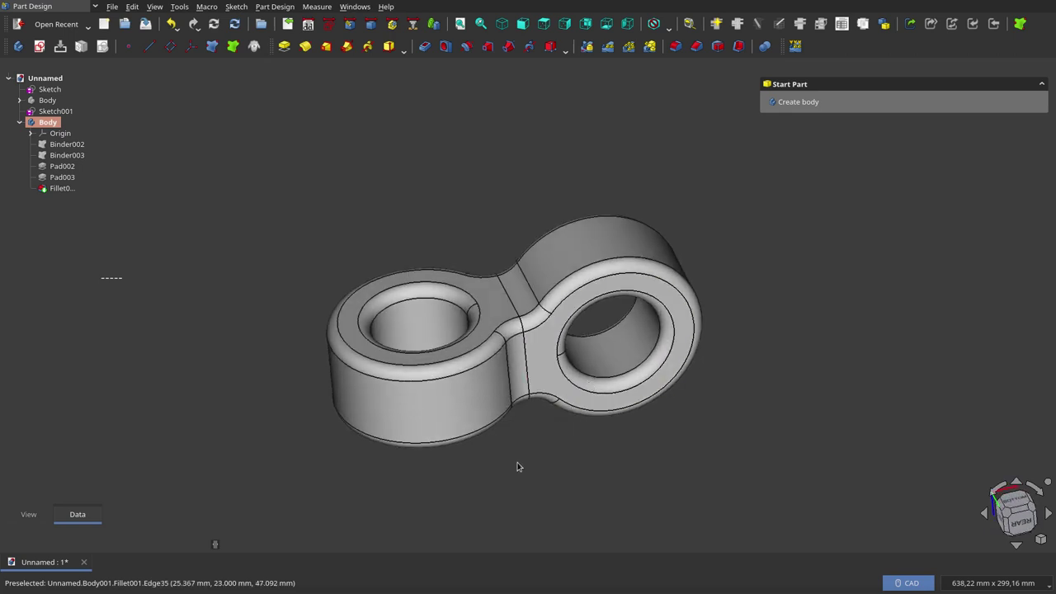
scroll(503, 442, up, 2)
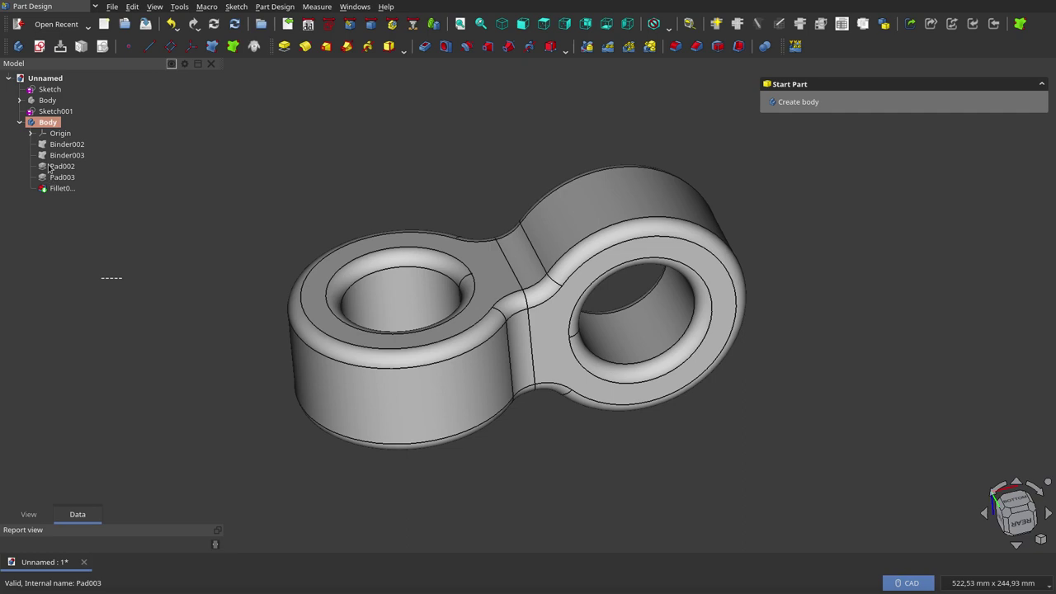
In Sketch001's constraints, set diametro Externo to 100 mm and diametro Interno to 68 mm.
click(56, 112)
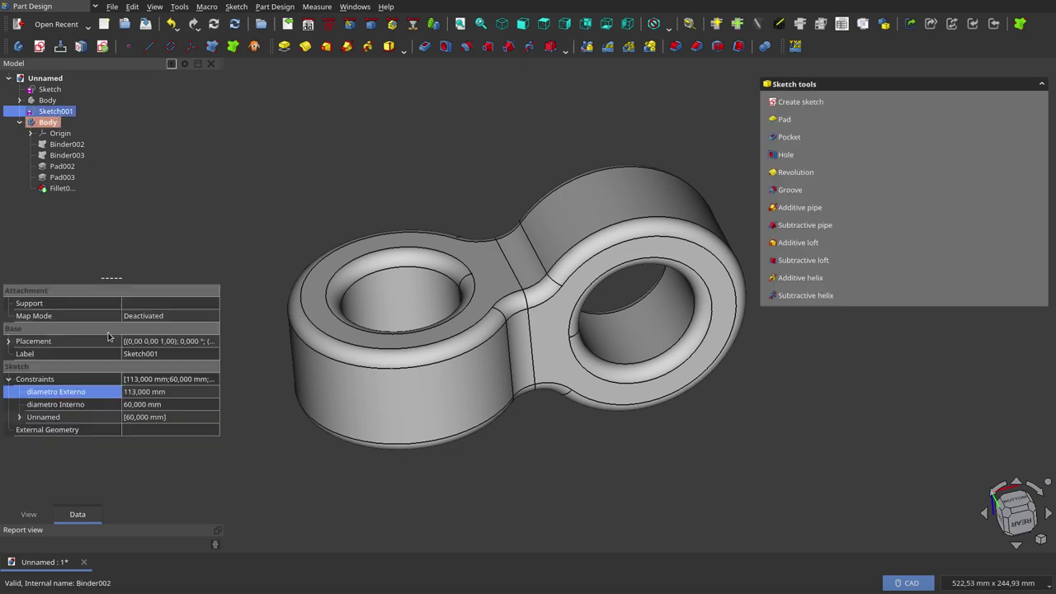
click(141, 410)
click(142, 394)
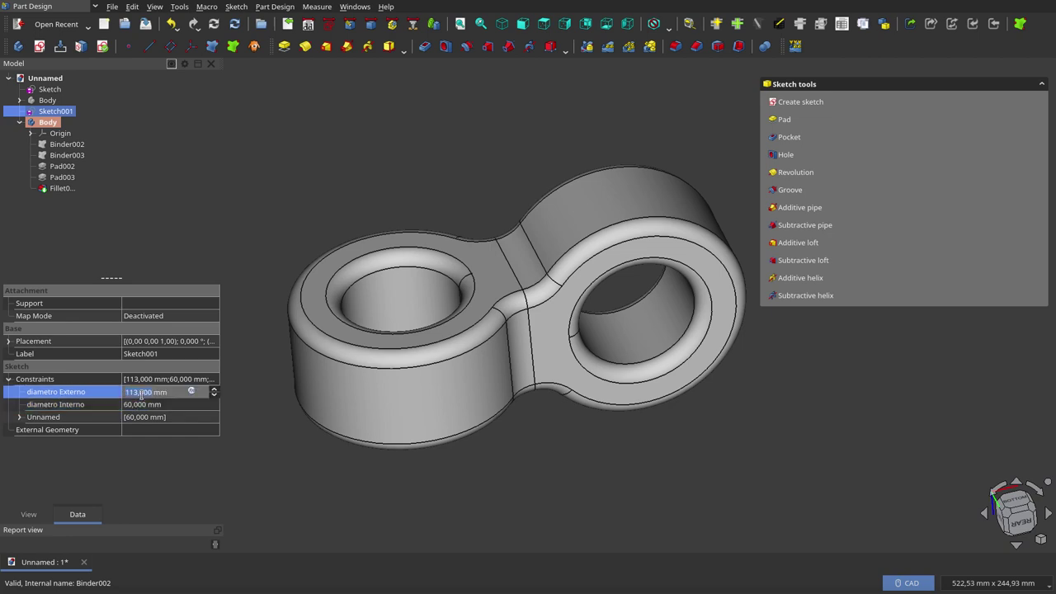
scroll(142, 394, down, 7)
click(128, 405)
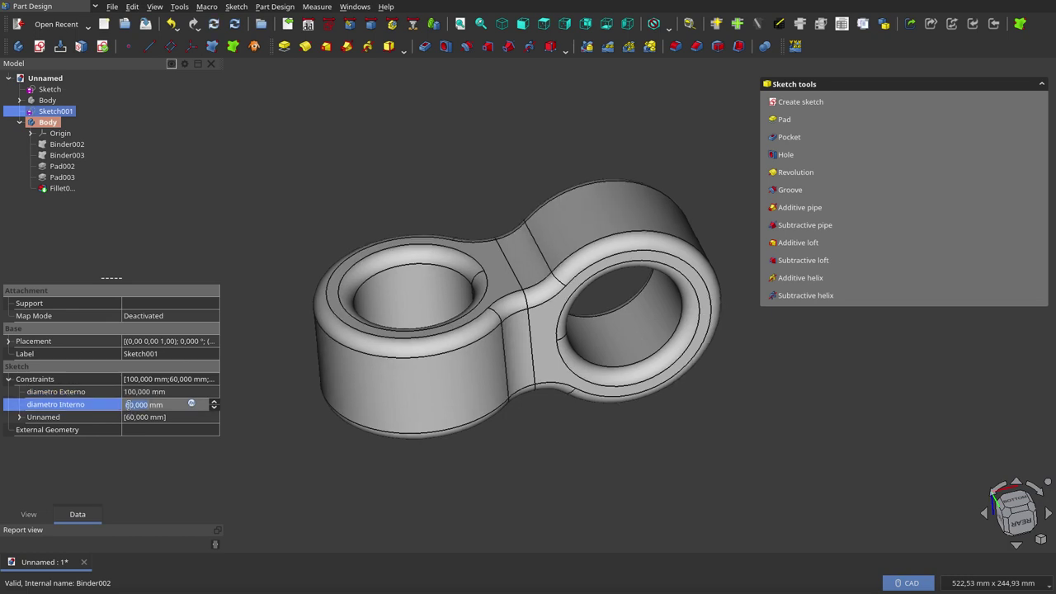
text(65,000)
scroll(128, 404, up, 2)
click(543, 447)
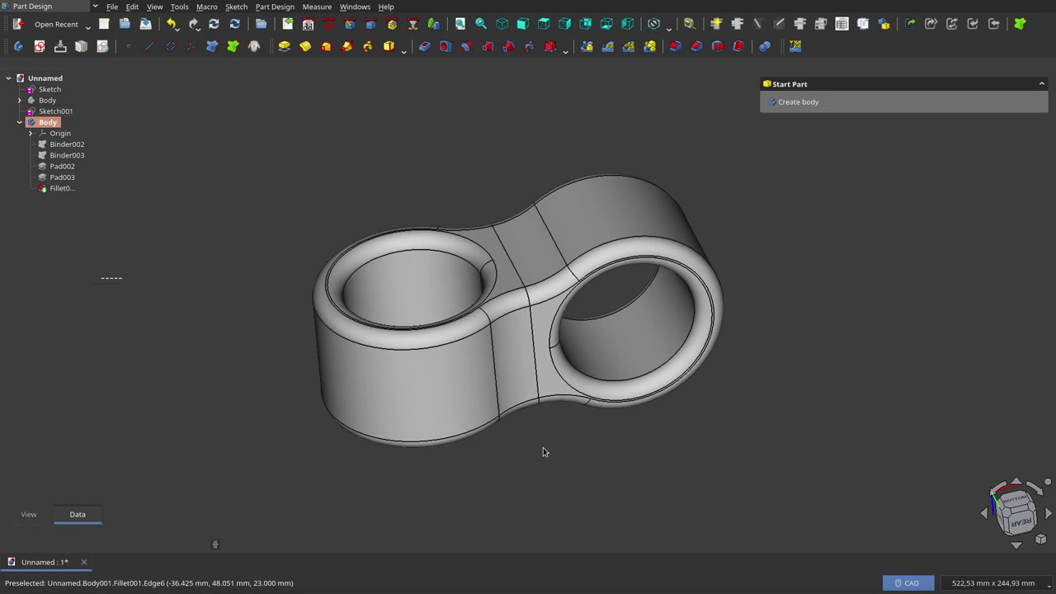